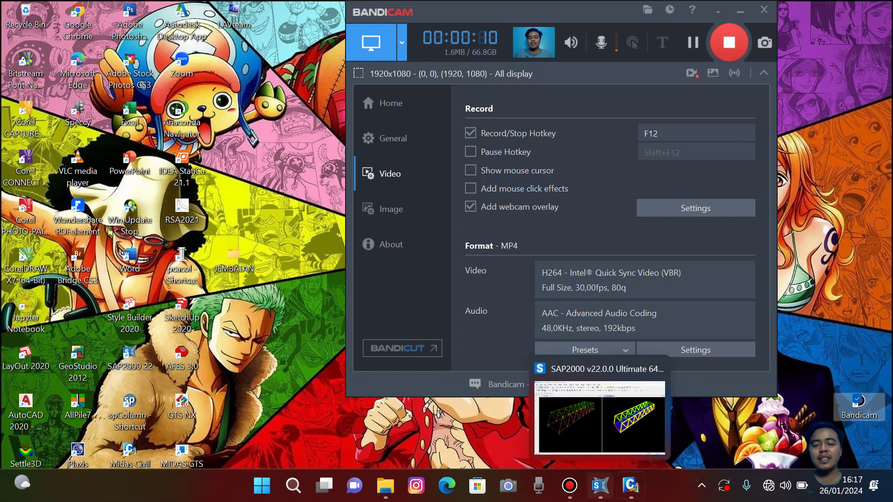
# View the JEMBATAN RANGKA truss bridge model in SAP2000, minimise it, and switch to MIDAS Civil.
pyautogui.click(600, 486)
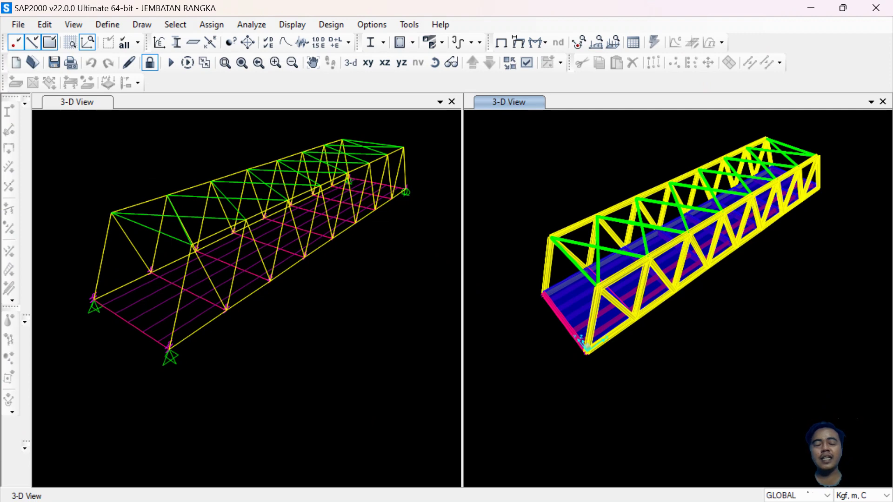
pyautogui.click(810, 8)
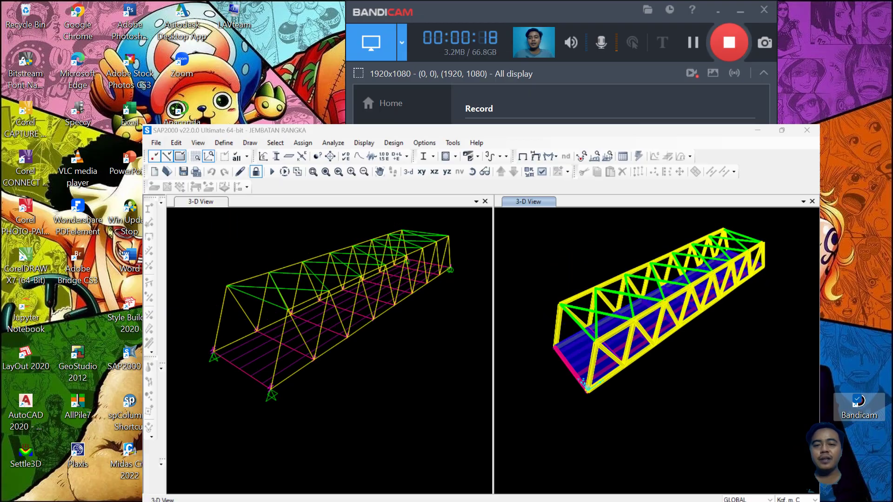
pyautogui.click(630, 486)
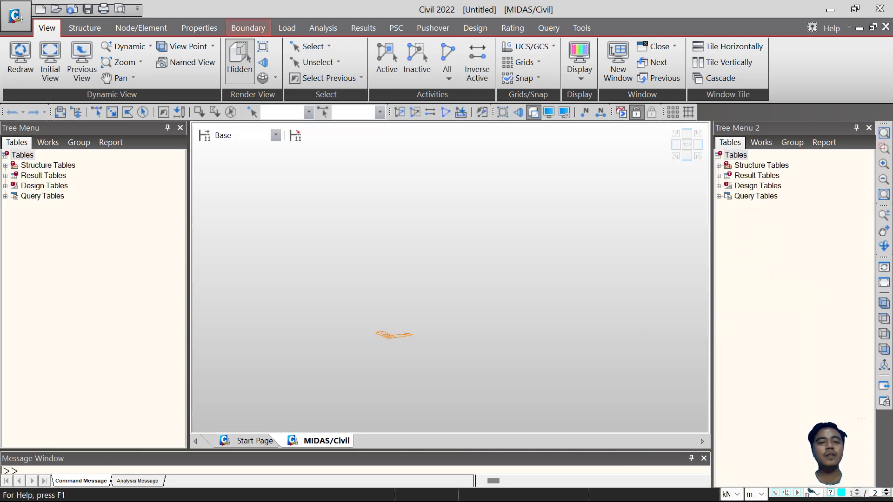
# Add a steel material using the JIS-Civil(S) standard and SM490 grade, and close the material properties.
pyautogui.click(199, 27)
pyautogui.click(21, 59)
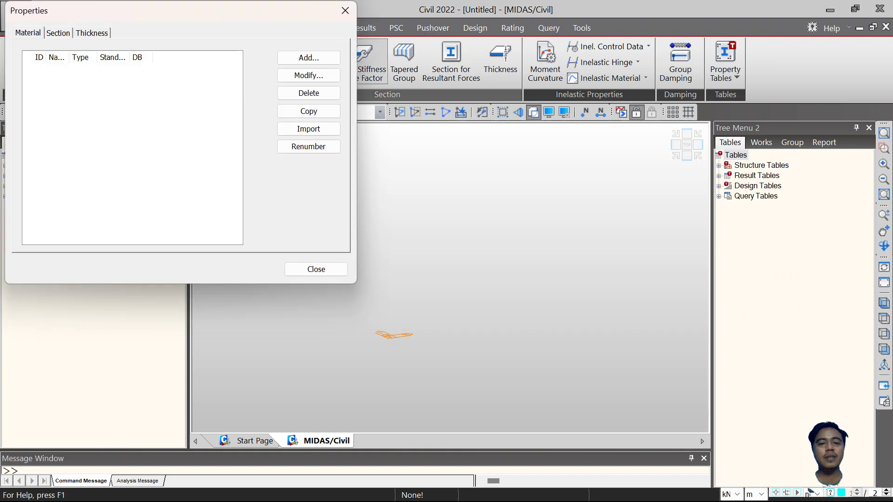
pyautogui.click(308, 58)
pyautogui.click(526, 86)
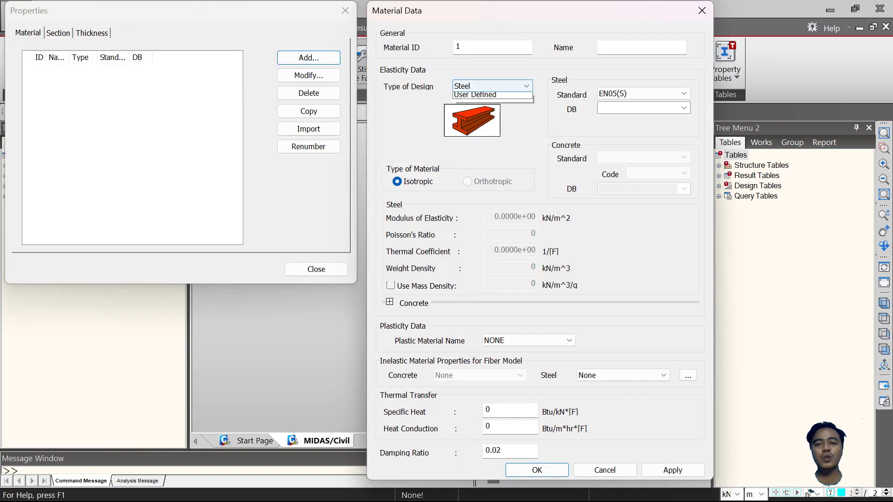
pyautogui.click(526, 86)
pyautogui.click(683, 93)
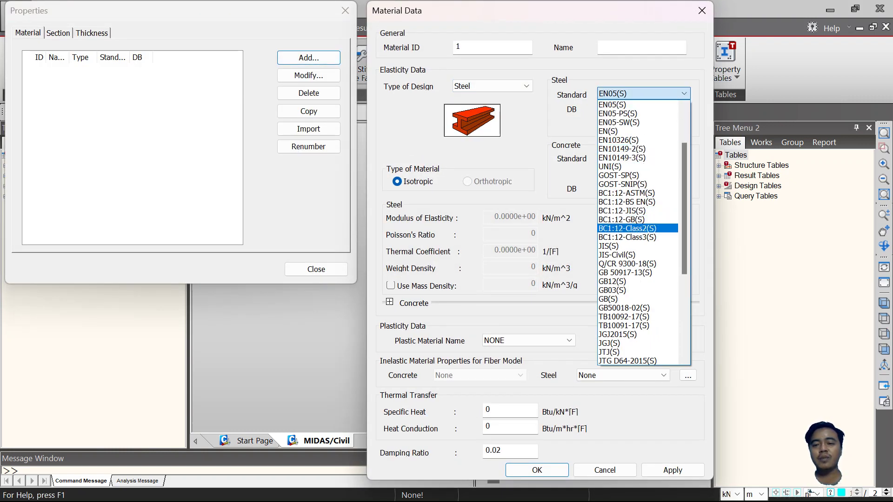
pyautogui.click(617, 254)
pyautogui.click(683, 108)
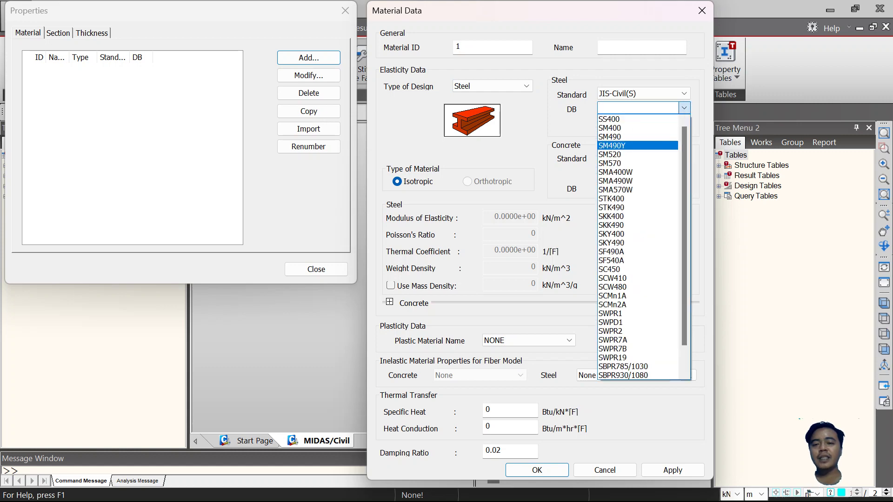
pyautogui.click(609, 136)
pyautogui.click(536, 470)
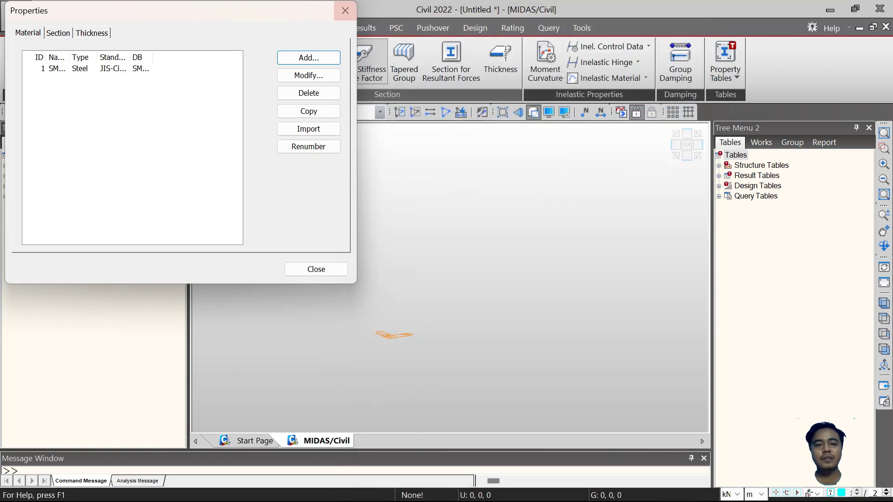
pyautogui.click(345, 10)
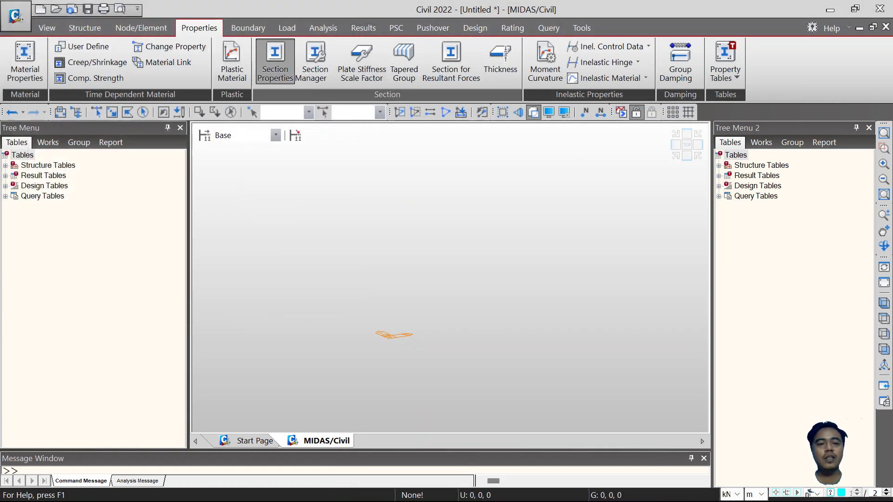
# Open the section properties, dismiss the new section dialog, and set the model's length unit to mm.
pyautogui.click(275, 60)
pyautogui.click(308, 57)
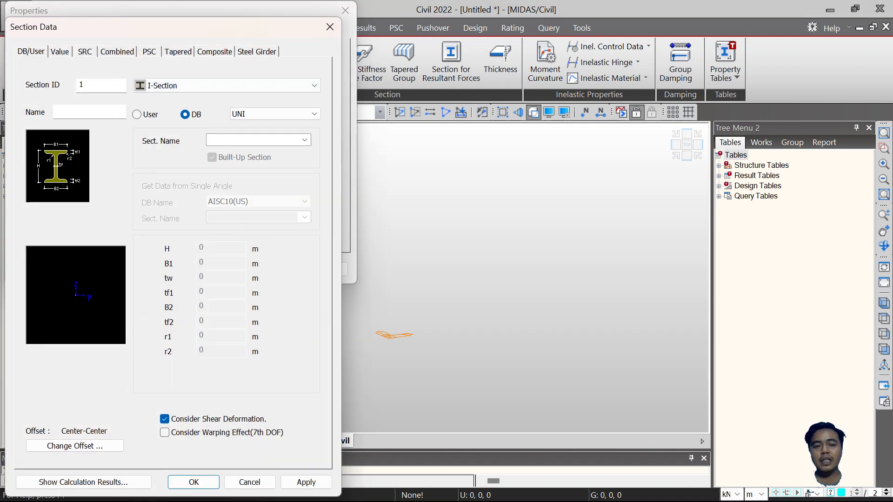
pyautogui.click(329, 27)
pyautogui.click(755, 494)
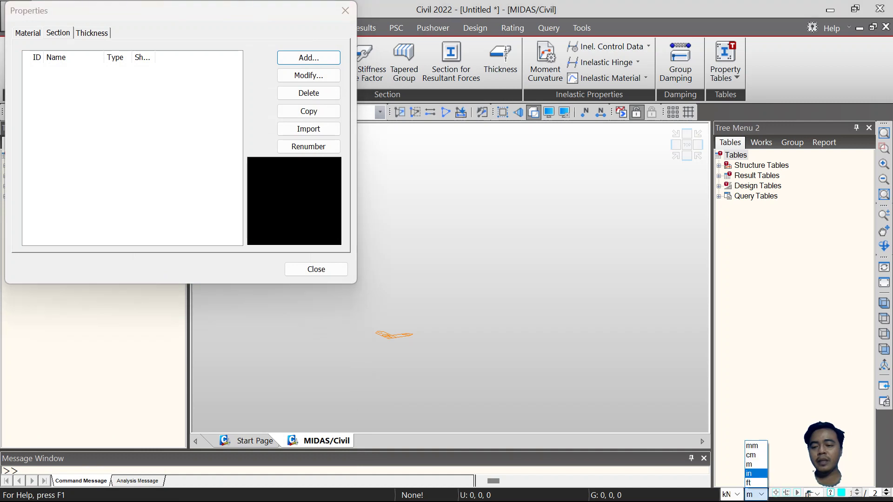
pyautogui.click(752, 446)
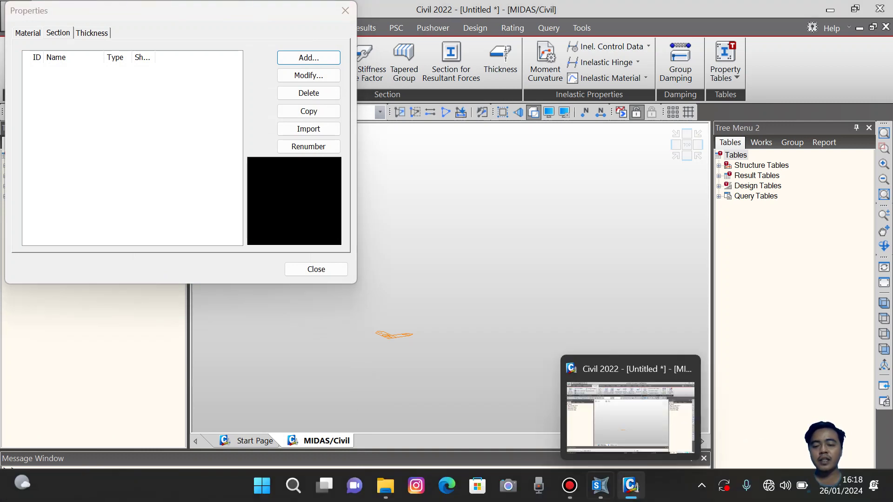
# Switch to SAP2000 and open the bridge model's frame section properties list for reference.
pyautogui.click(600, 485)
pyautogui.click(108, 25)
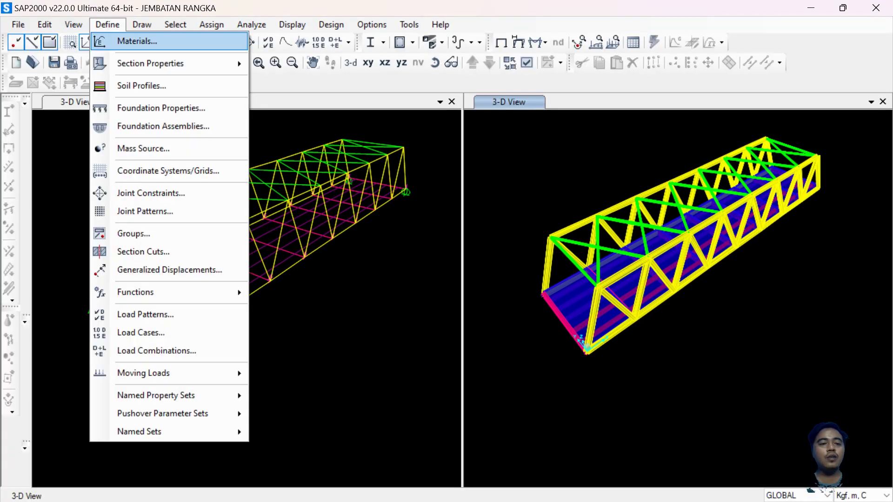
pyautogui.moveTo(153, 64)
pyautogui.click(300, 63)
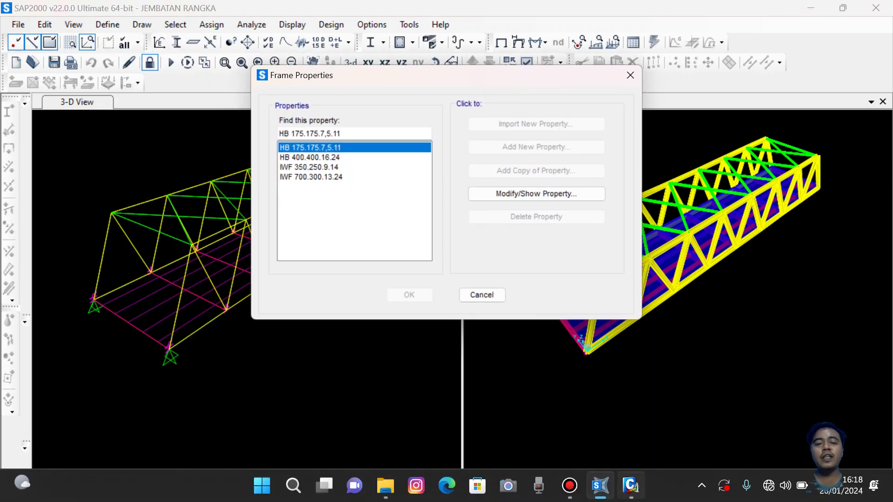
# Switch back to MIDAS Civil and start a new user-defined I-section named HB 175.
pyautogui.click(630, 485)
pyautogui.click(309, 57)
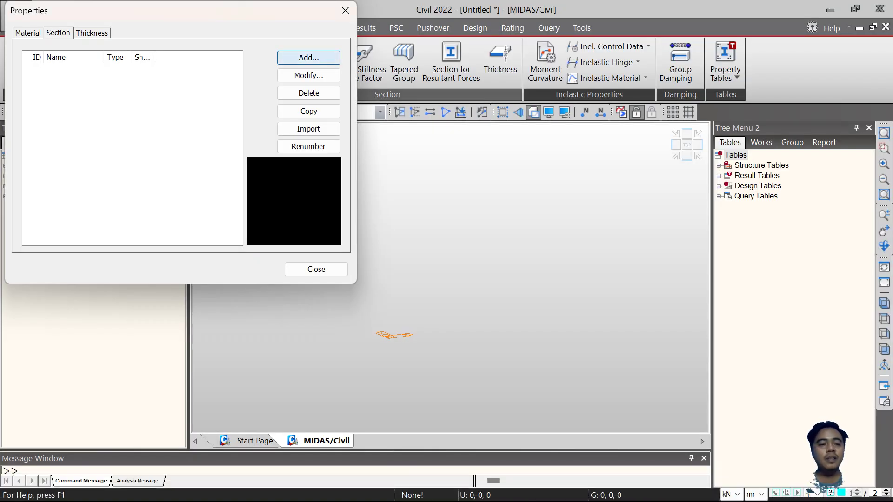
pyautogui.click(137, 114)
pyautogui.click(89, 111)
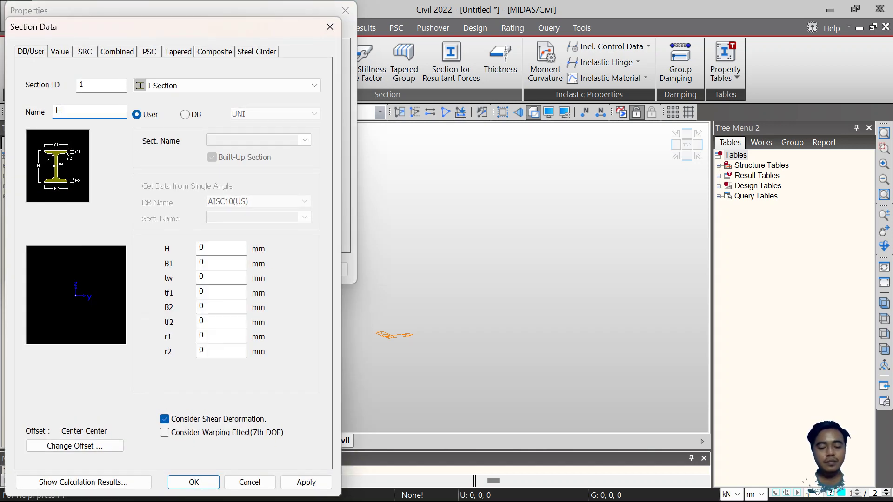
pyautogui.write('HB 175')
# Set the HB 175 section's height H and both flange widths B1 and B2 to 175 mm.
pyautogui.press('Tab')
pyautogui.press('Tab')
pyautogui.write('175')
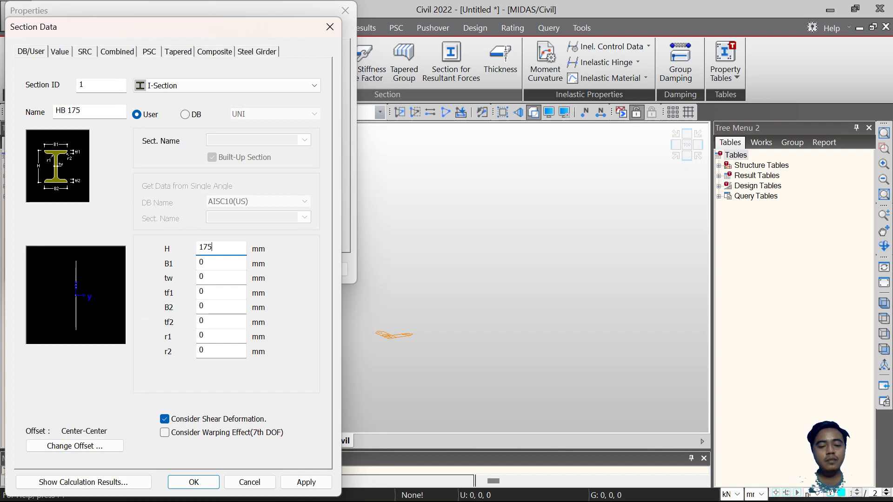
pyautogui.press('Tab')
pyautogui.write('175')
pyautogui.press('Tab')
pyautogui.press('Tab')
pyautogui.press('Tab')
pyautogui.write('1')
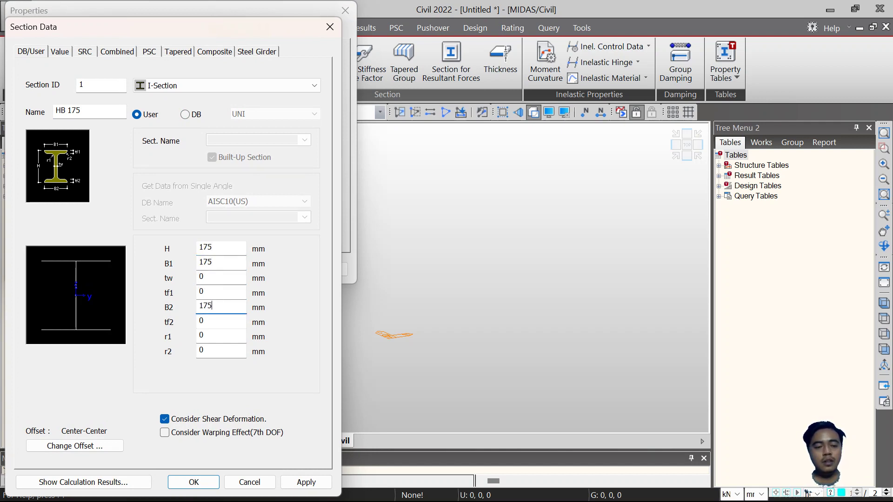
# Set the HB 175 section's web thickness tw to 7.5 mm and flange thicknesses tf1 and tf2 to 11 mm.
pyautogui.hotkey('shift', 'Tab')
pyautogui.hotkey('shift', 'Tab')
pyautogui.write('7.5')
pyautogui.press('Tab')
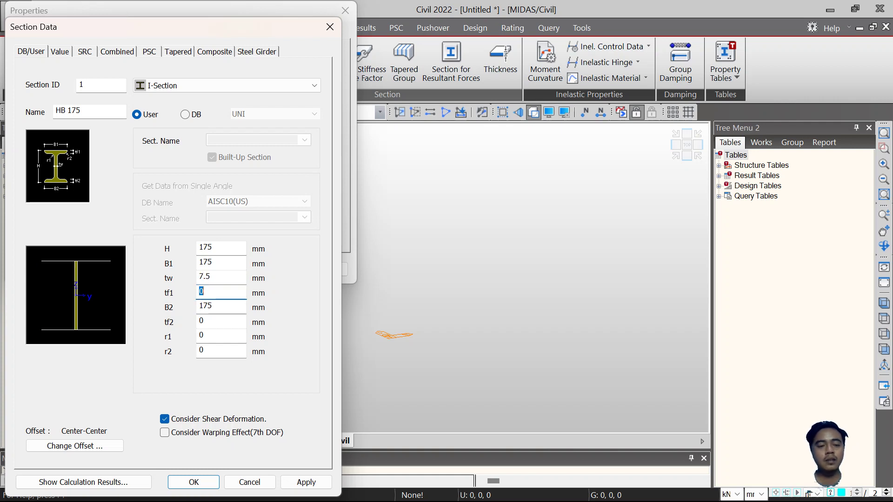
pyautogui.write('11')
pyautogui.press('Tab')
pyautogui.press('Tab')
pyautogui.write('11')
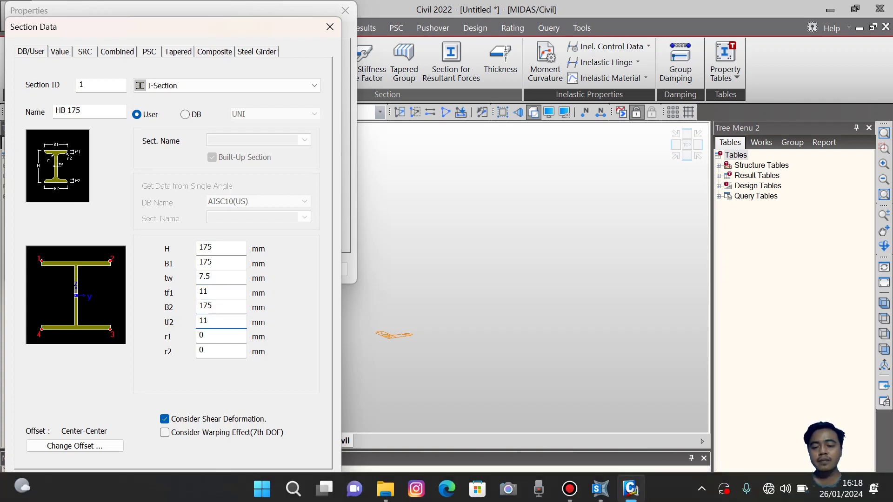
# Check the HB 400.400.16.24 entry in SAP2000, then return to MIDAS Civil and apply the HB 175 section.
pyautogui.click(600, 486)
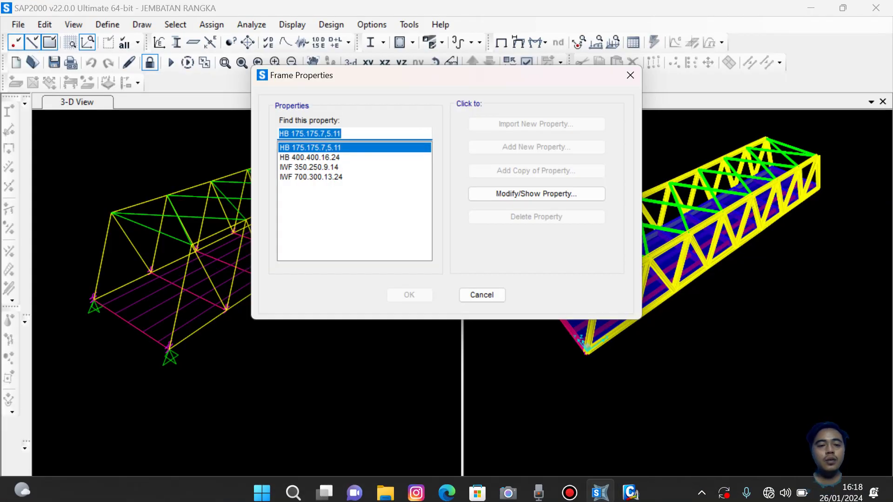
pyautogui.click(310, 158)
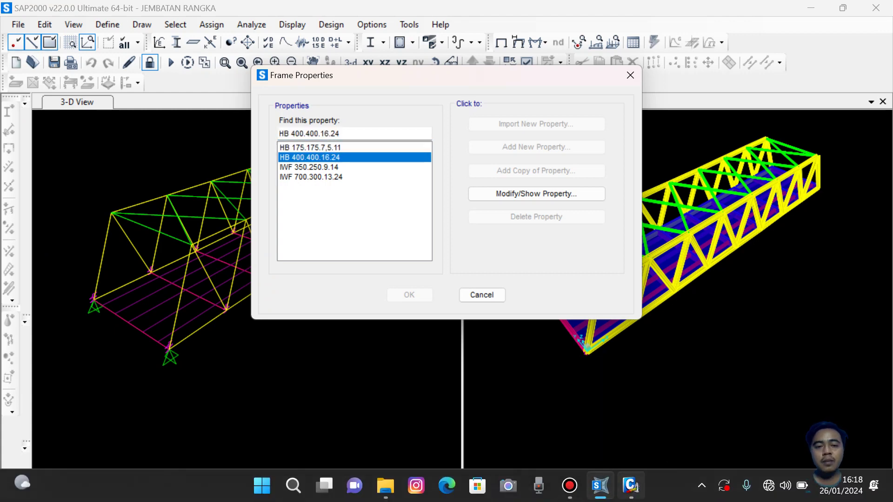
pyautogui.click(629, 495)
pyautogui.click(306, 482)
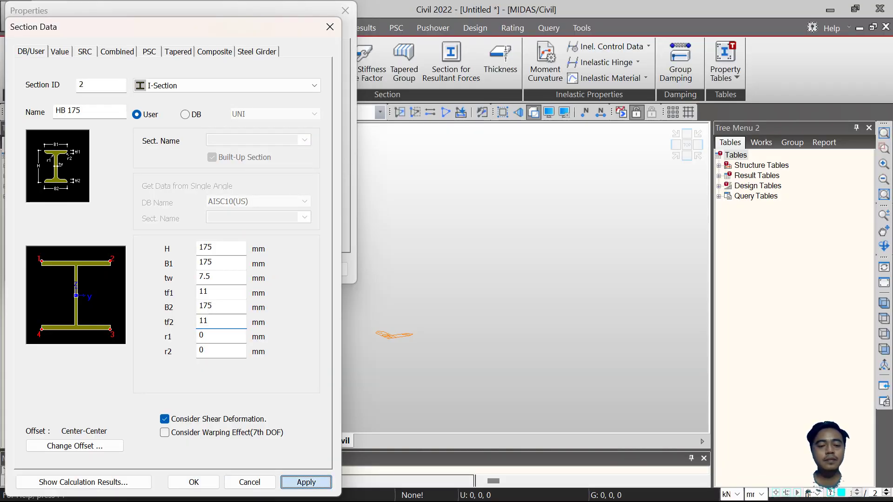
# Name the second section HB 400 and set its height H and flange widths B1 and B2 to 400 mm.
pyautogui.click(84, 111)
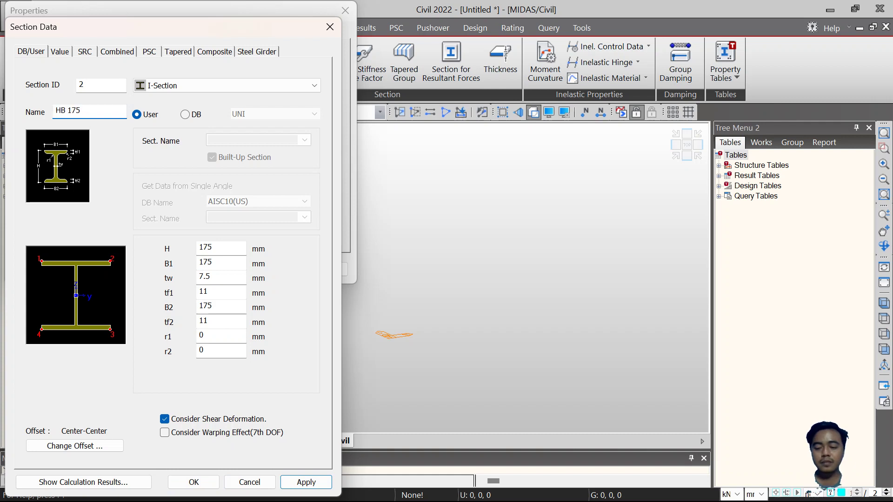
pyautogui.write('400')
pyautogui.press('Tab')
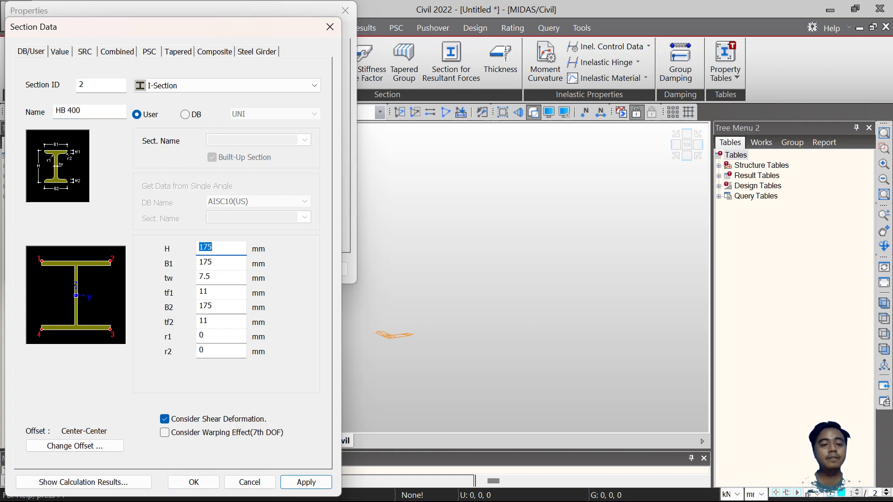
pyautogui.write('400')
pyautogui.press('Tab')
pyautogui.write('400')
pyautogui.press('Tab')
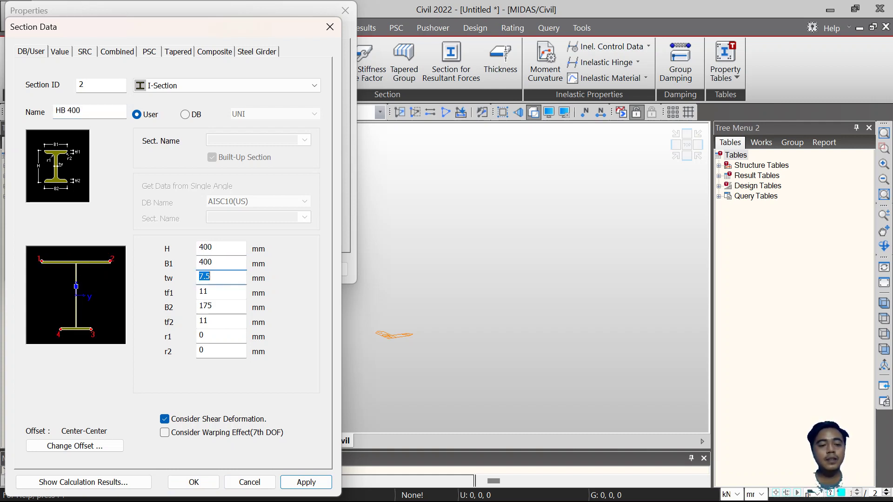
pyautogui.press('Tab')
pyautogui.press('Tab')
pyautogui.write('400')
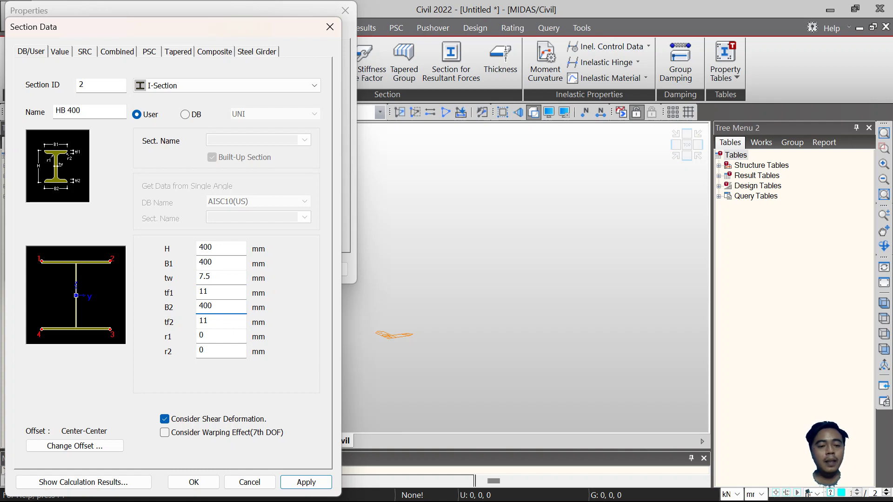
# Set the HB 400 section's web thickness to 16 mm and both flange thicknesses to 24 mm, and apply it.
pyautogui.hotkey('shift', 'Tab')
pyautogui.hotkey('shift', 'Tab')
pyautogui.write('16')
pyautogui.press('Tab')
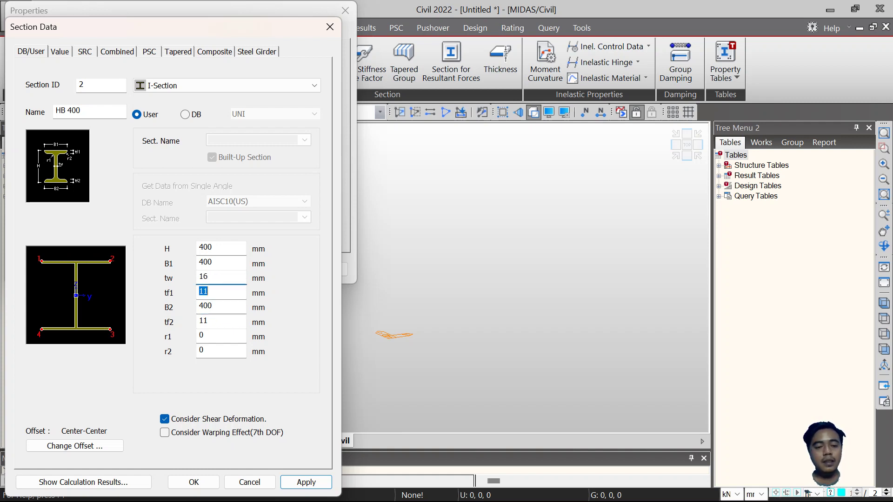
pyautogui.write('24')
pyautogui.press('Tab')
pyautogui.press('Tab')
pyautogui.write('24')
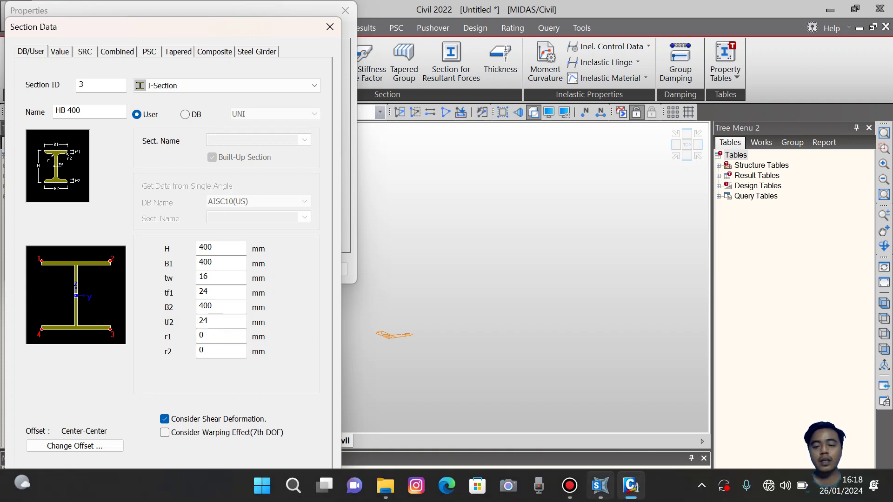
# Switch to SAP2000, check the IWF 350.250.9.14 entry in the frame section list, and return to MIDAS Civil.
pyautogui.click(600, 486)
pyautogui.click(309, 167)
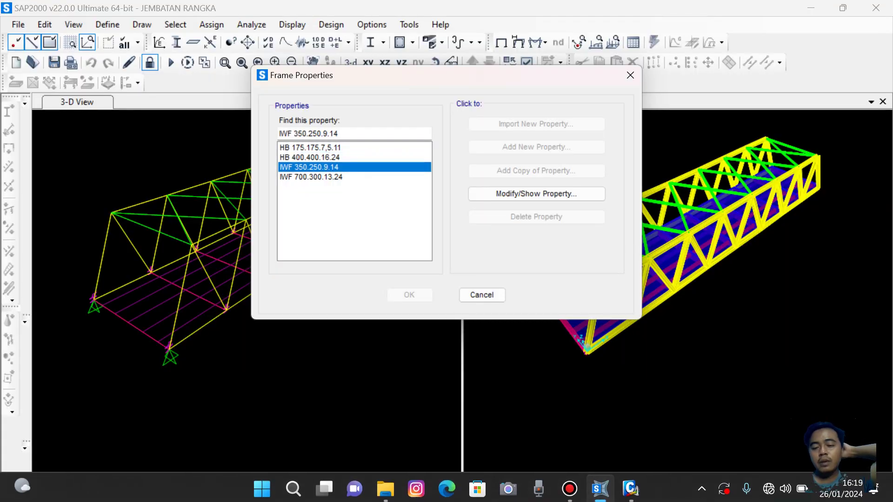
pyautogui.click(631, 486)
# Name the third section IWF 350x250.
pyautogui.moveTo(83, 111); pyautogui.dragTo(54, 111)
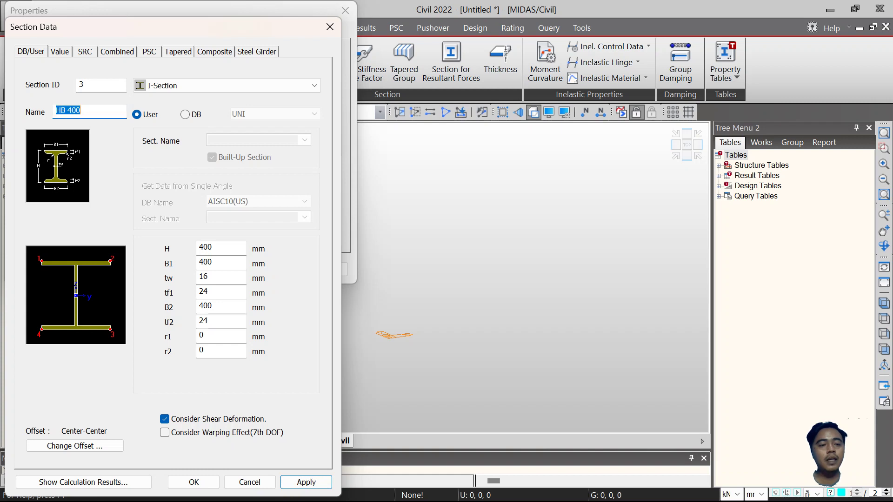
pyautogui.press('End')
pyautogui.press('BackSpace')
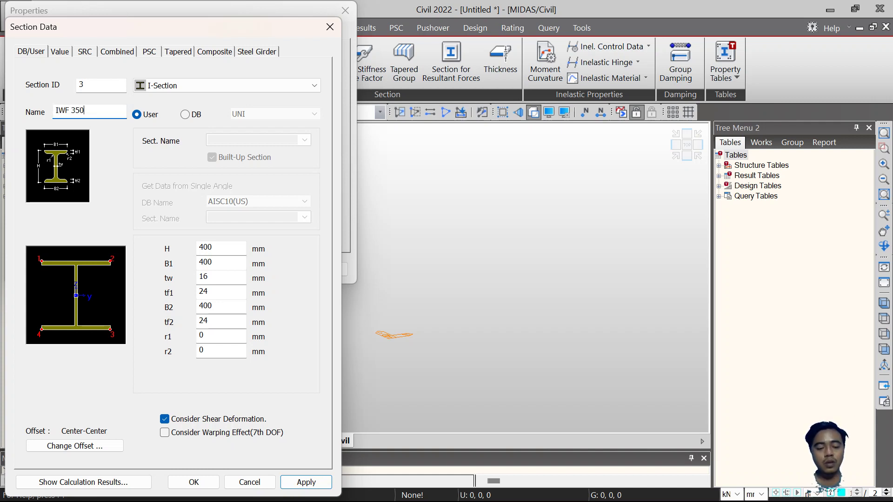
pyautogui.press('Tab')
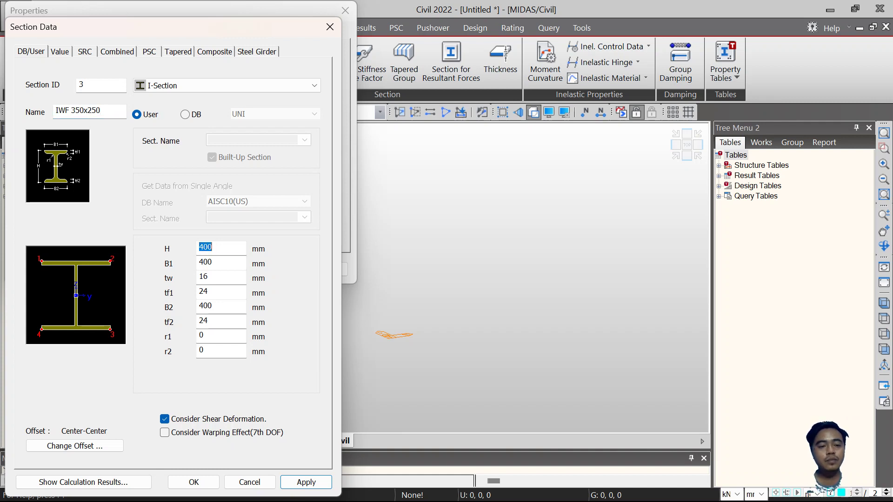
# Set the IWF 350x250 section's height H to 350 mm and flange widths B1 and B2 to 250 mm.
pyautogui.write('350')
pyautogui.press('Tab')
pyautogui.write('250')
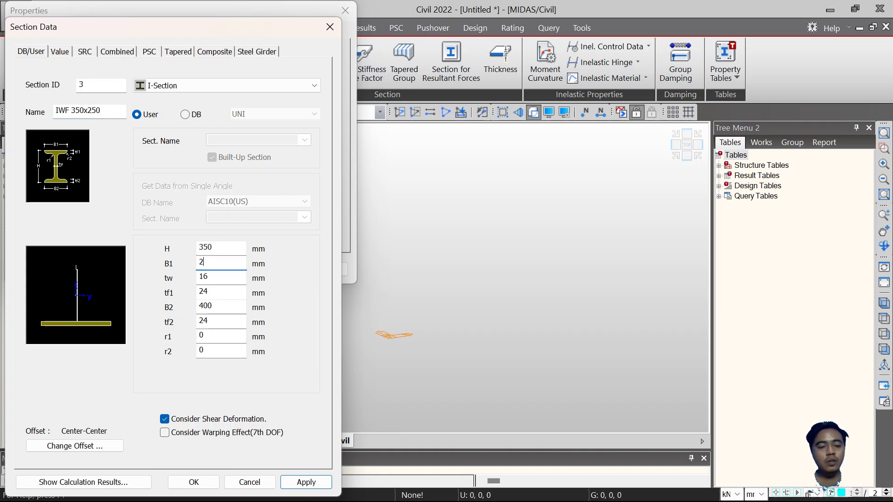
pyautogui.press('Tab')
pyautogui.press('Tab')
pyautogui.press('Tab')
pyautogui.write('250')
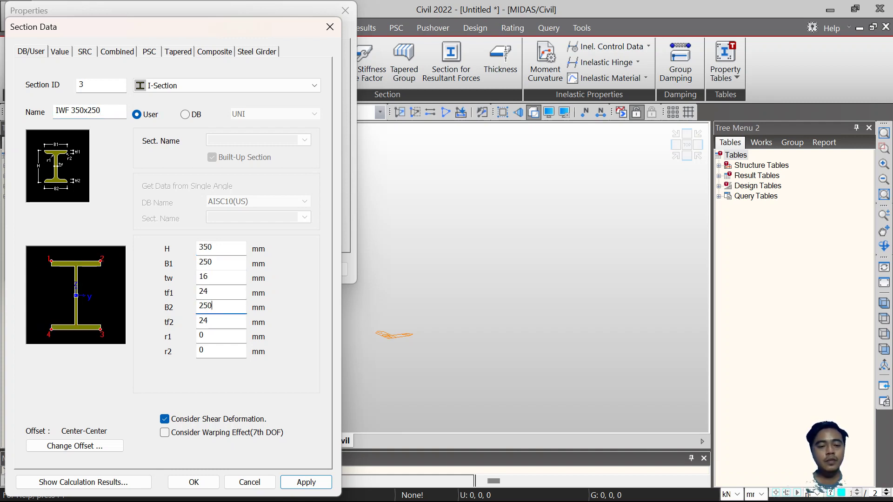
# Recheck the IWF 350.250.9.14 entry in SAP2000, and in MIDAS Civil set the section's web thickness to 9 mm and upper flange thickness to 14 mm.
pyautogui.click(600, 486)
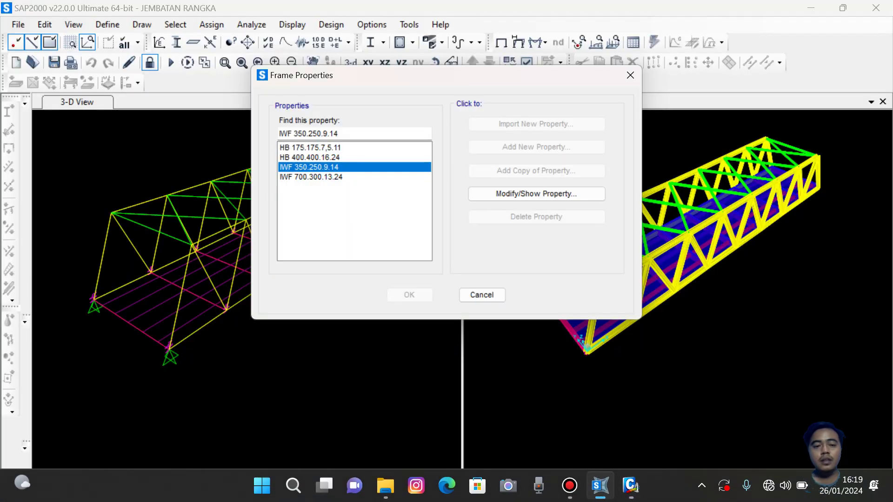
pyautogui.click(631, 485)
pyautogui.hotkey('shift', 'Tab')
pyautogui.hotkey('shift', 'Tab')
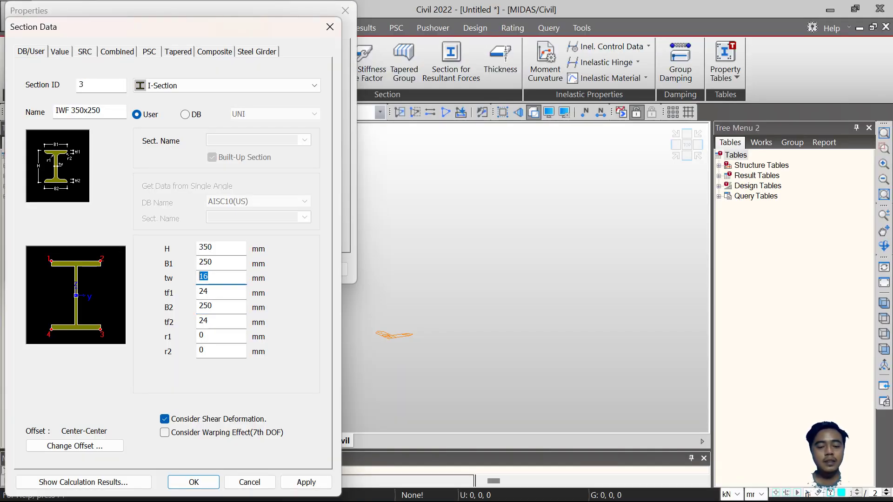
pyautogui.write('9')
pyautogui.press('Tab')
pyautogui.write('14')
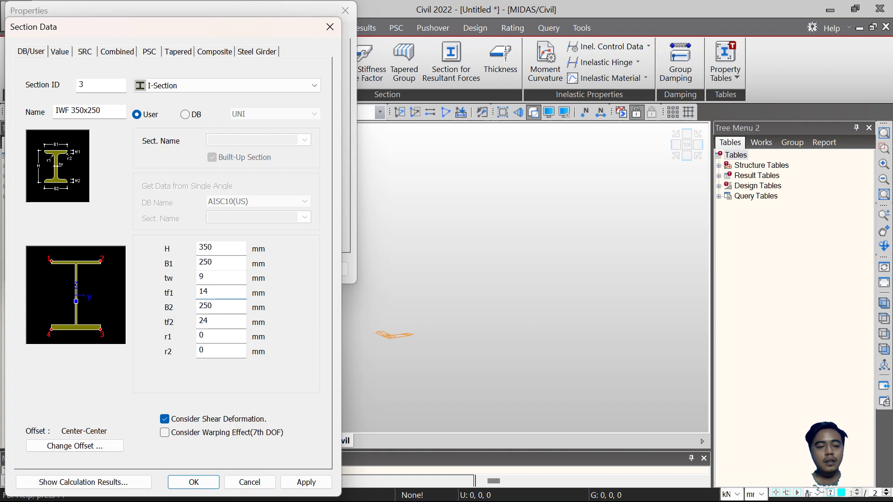
# Set the IWF 350x250 section's lower flange thickness tf2 to 14 mm and apply the section.
pyautogui.press('Tab')
pyautogui.press('Tab')
pyautogui.write('114')
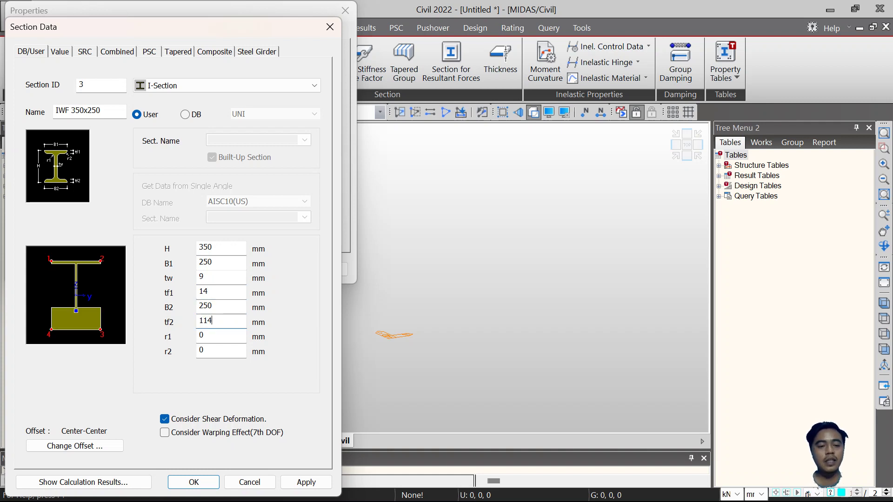
pyautogui.press('BackSpace')
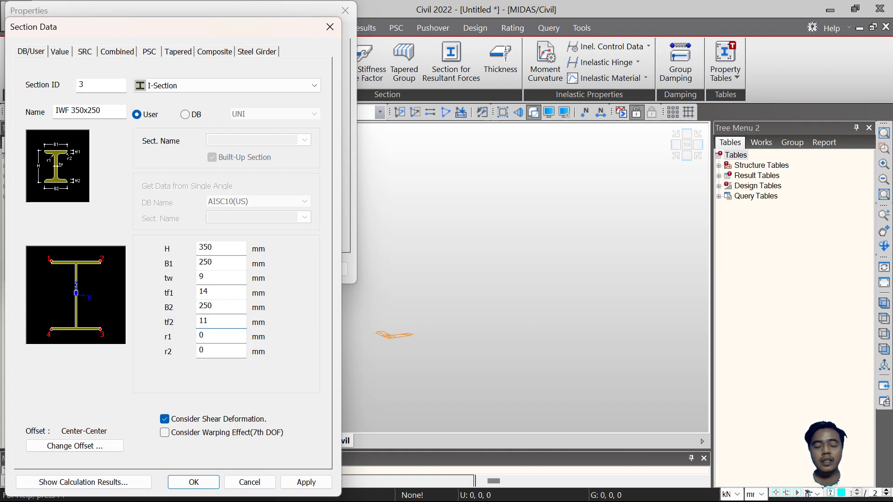
pyautogui.click(217, 306)
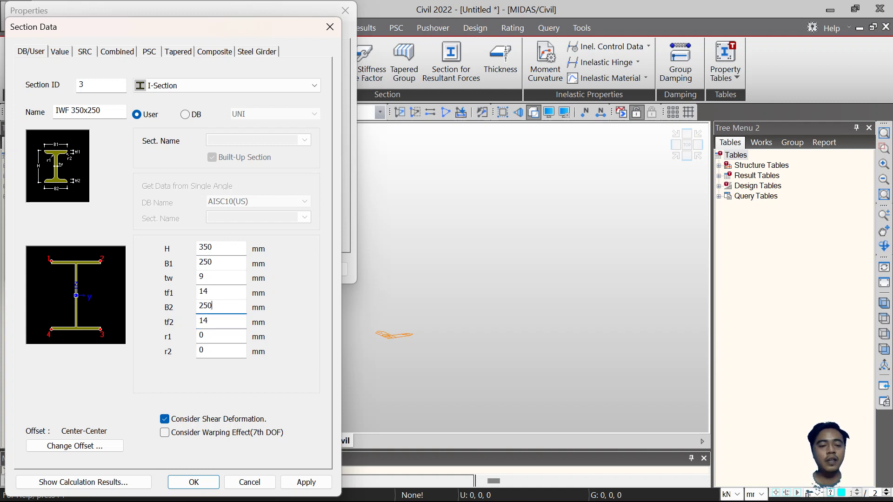
pyautogui.click(217, 292)
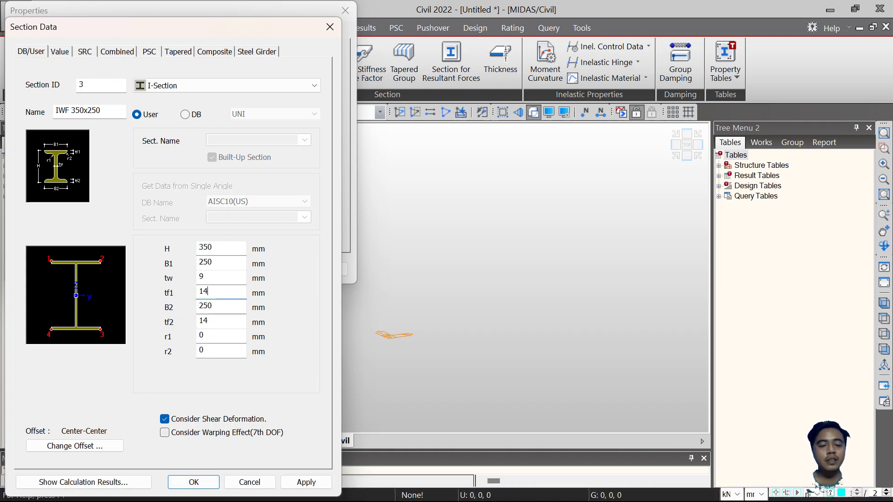
pyautogui.click(306, 482)
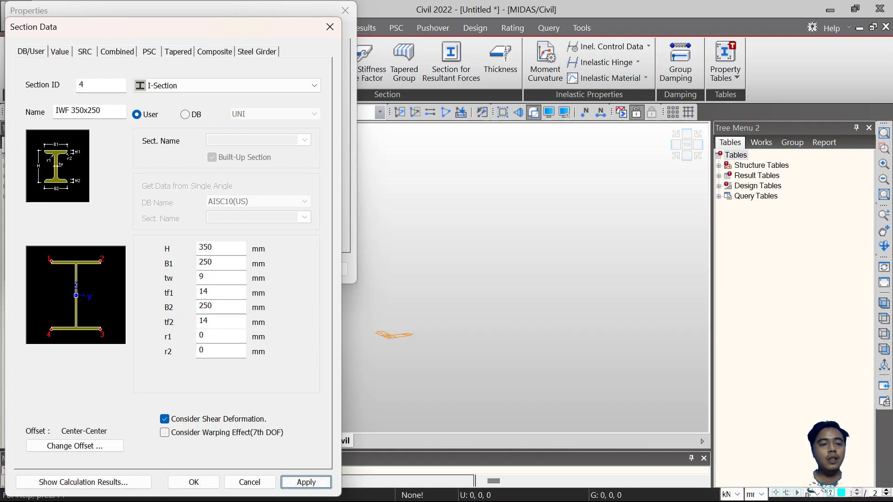
# Name the fourth section IWF 700x300, checking the IWF 700.300.13.24 entry in the SAP2000 frame section list.
pyautogui.click(80, 110)
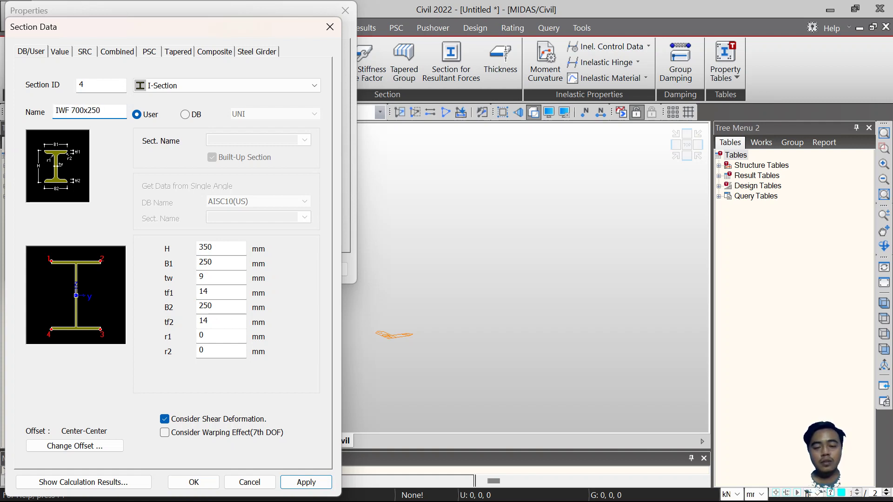
pyautogui.click(600, 486)
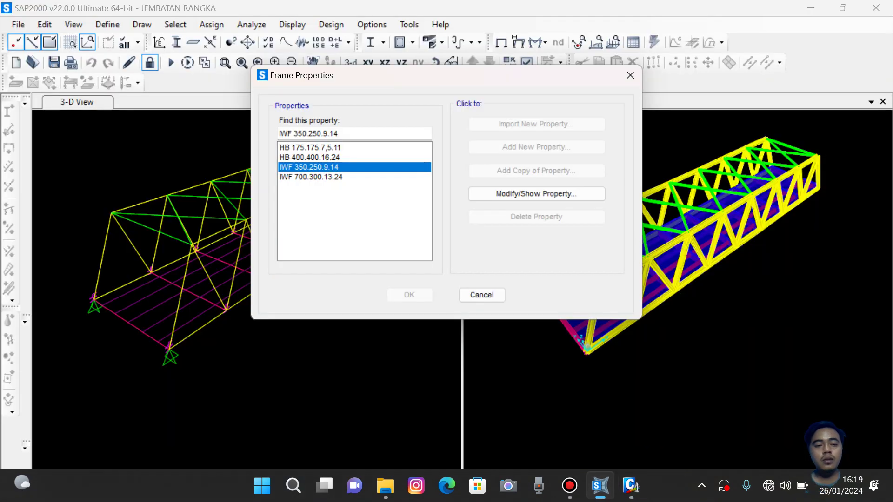
pyautogui.click(321, 177)
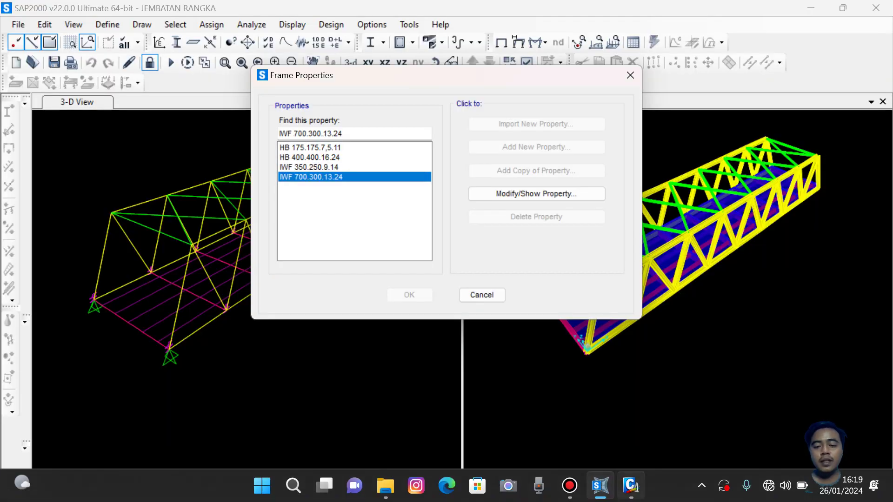
pyautogui.click(631, 486)
pyautogui.click(98, 111)
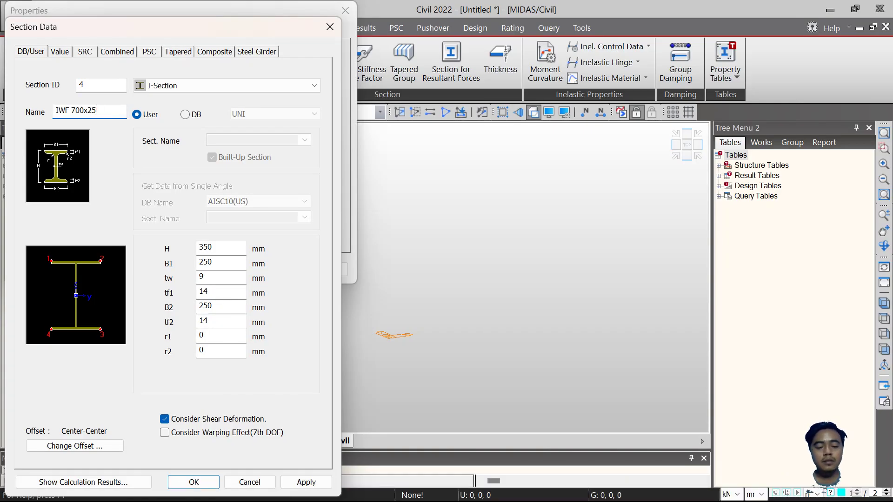
# Set the IWF 700x300 section's height H to 700 mm and flange widths B1 and B2 to 300 mm.
pyautogui.press('Tab')
pyautogui.write('700')
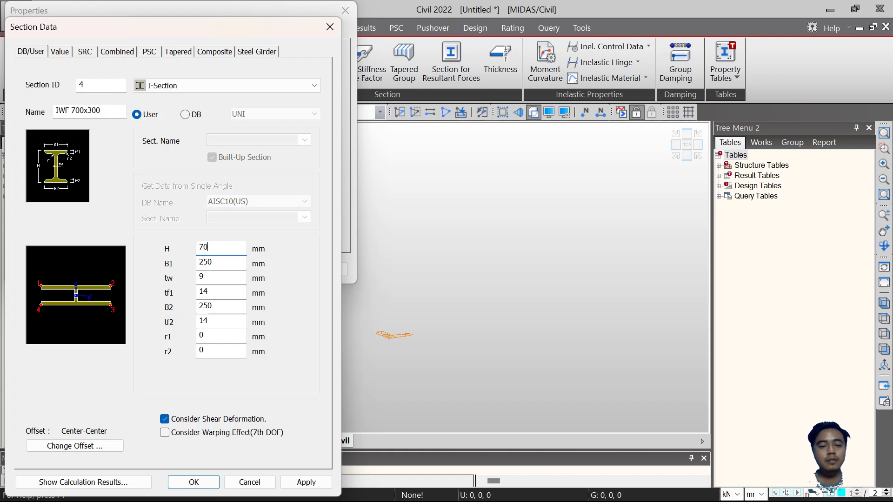
pyautogui.press('Tab')
pyautogui.write('300')
pyautogui.press('Tab')
pyautogui.press('Tab')
pyautogui.press('Tab')
pyautogui.write('300')
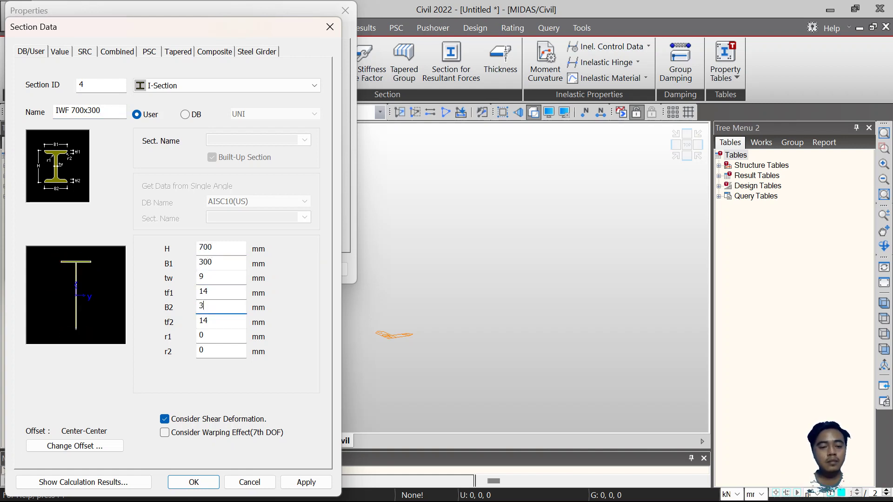
# Set the IWF 700x300 section's web thickness to 13 mm and both flange thicknesses to 24 mm, save it and close the section properties.
pyautogui.hotkey('shift', 'Tab')
pyautogui.hotkey('shift', 'Tab')
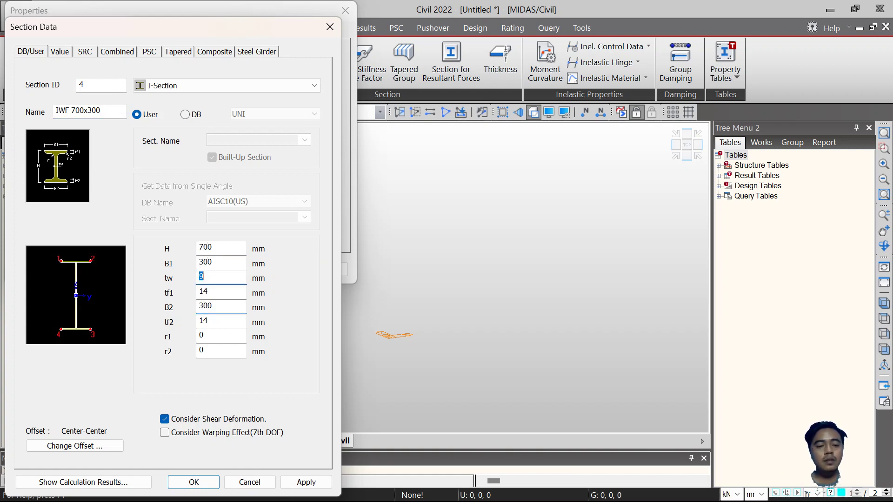
pyautogui.write('13')
pyautogui.press('Tab')
pyautogui.write('24')
pyautogui.press('Tab')
pyautogui.press('Tab')
pyautogui.write('24')
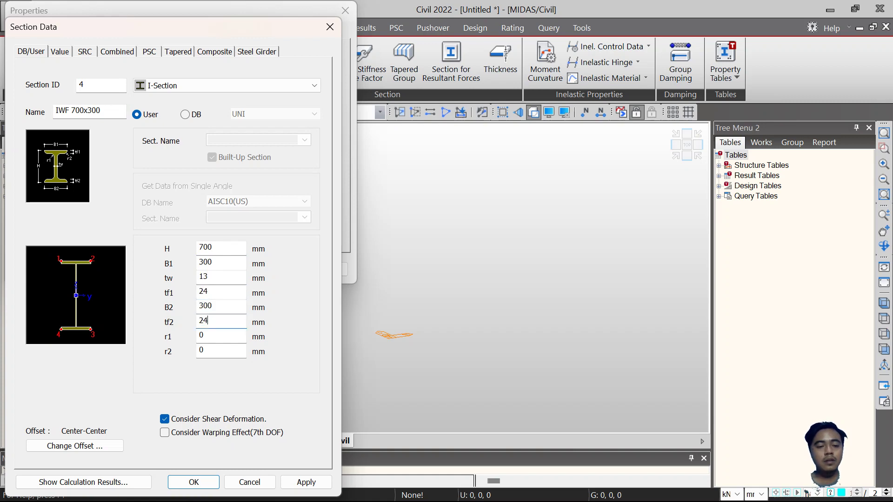
pyautogui.click(194, 482)
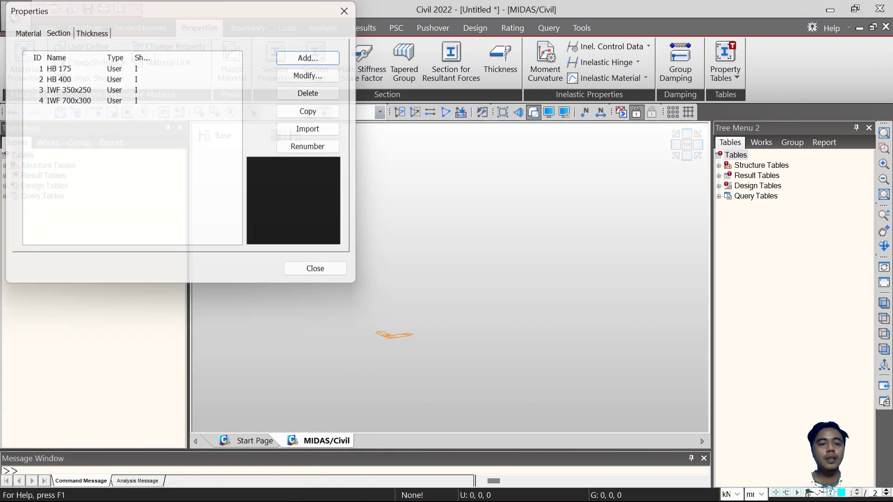
pyautogui.click(345, 10)
# Create a node at coordinates 0, 0, 0 and change the length unit to m.
pyautogui.click(140, 27)
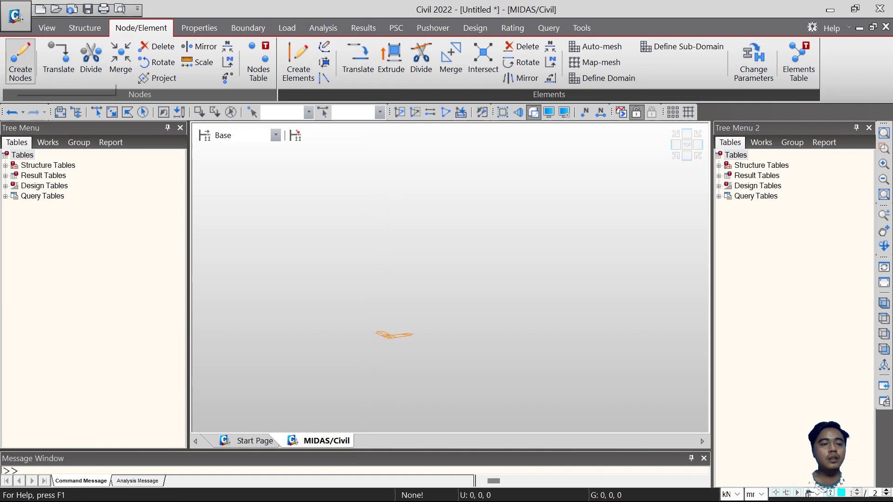
pyautogui.click(20, 65)
pyautogui.click(95, 356)
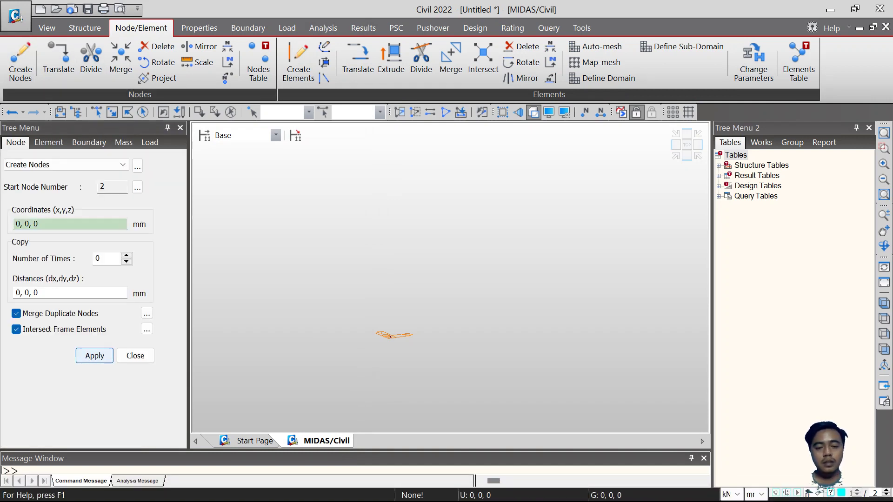
pyautogui.click(756, 494)
pyautogui.click(749, 464)
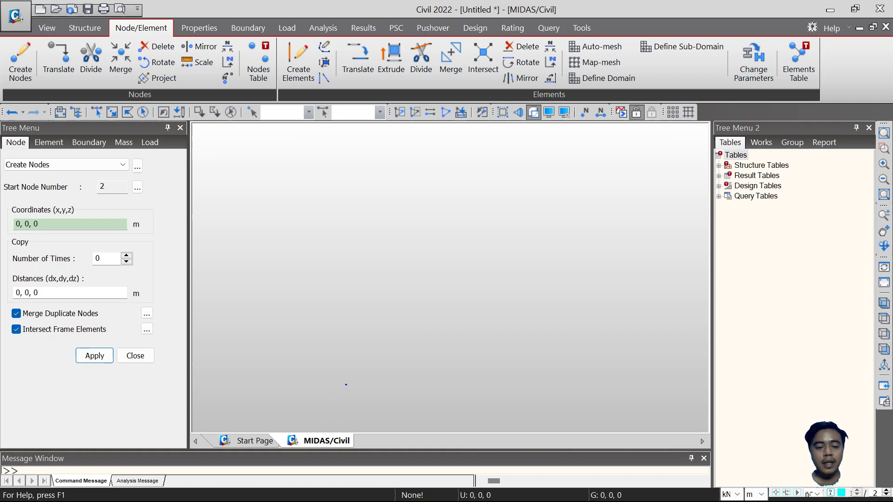
# Copy the origin node 8 times at an equal distance of 5, 0, 0 m with Intersect Frame Elements enabled.
pyautogui.click(112, 112)
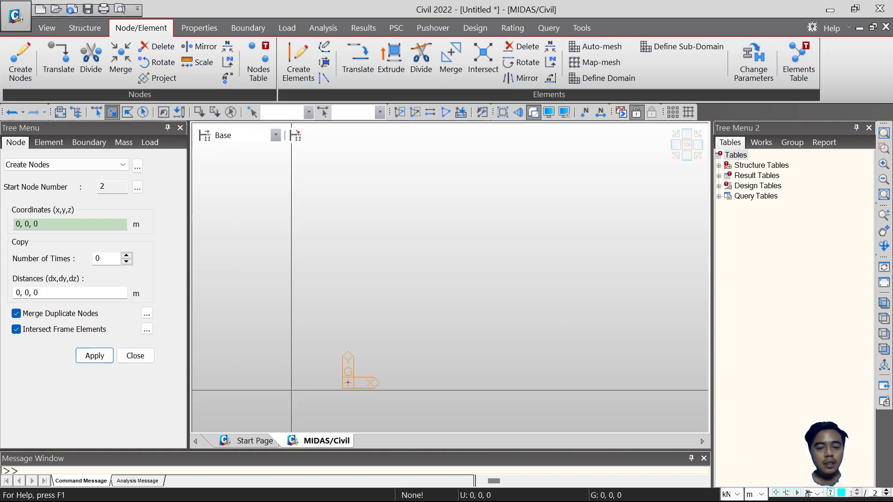
pyautogui.moveTo(304, 353); pyautogui.dragTo(372, 403)
pyautogui.click(135, 355)
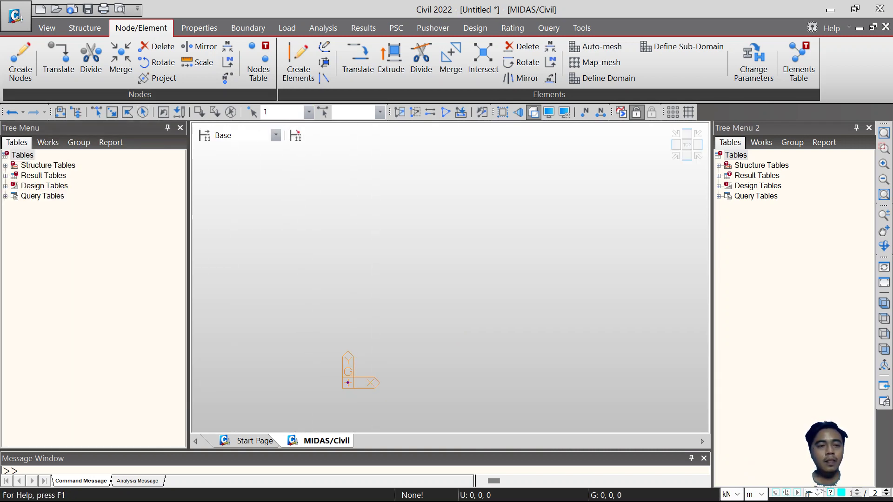
pyautogui.click(59, 60)
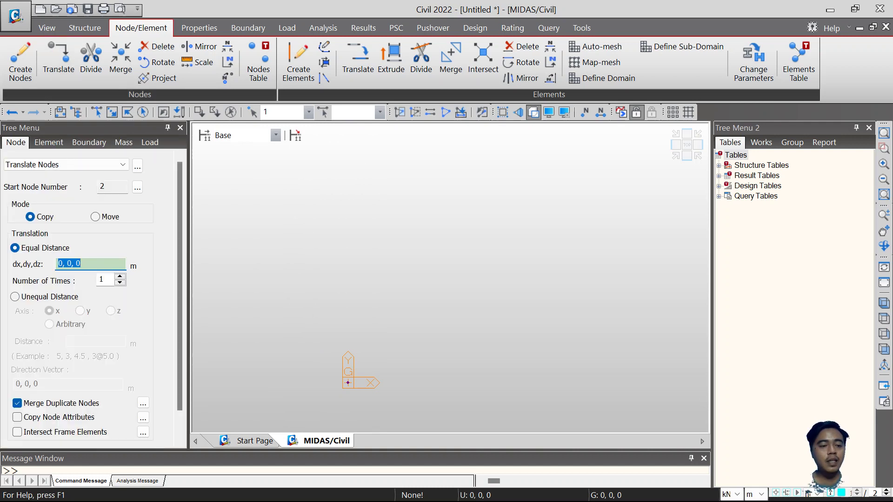
pyautogui.moveTo(63, 264); pyautogui.dragTo(58, 264)
pyautogui.write('5')
pyautogui.press('Tab')
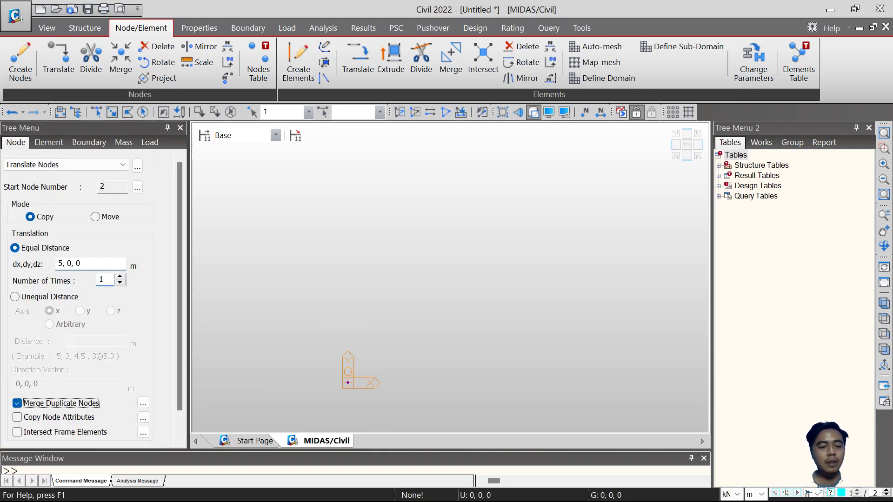
pyautogui.doubleClick(101, 279)
pyautogui.write('8')
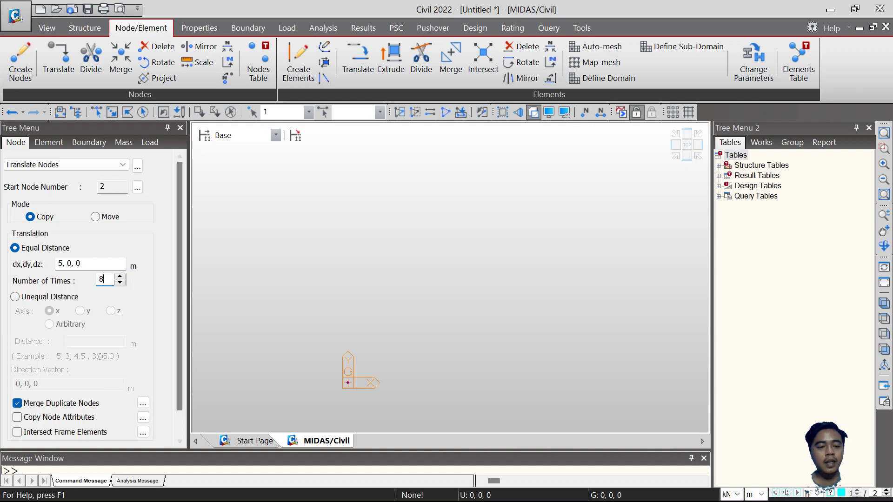
pyautogui.moveTo(180, 283); pyautogui.dragTo(179, 310)
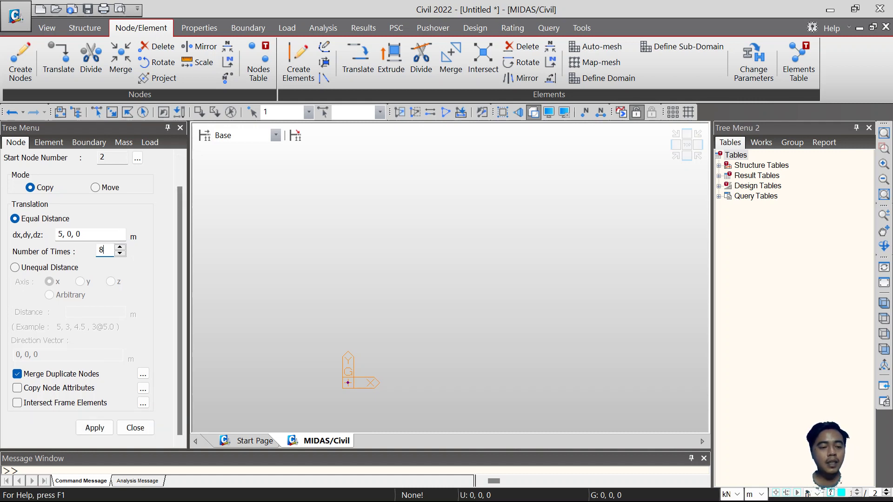
pyautogui.click(17, 403)
pyautogui.click(95, 428)
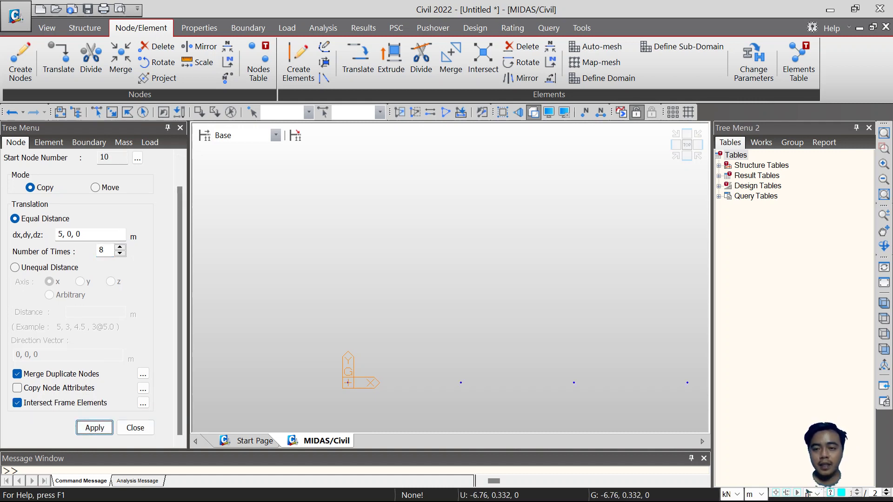
# Copy the whole row of nodes 1 to 9 once by a distance of 0, 9.13, 0 m.
pyautogui.click(112, 112)
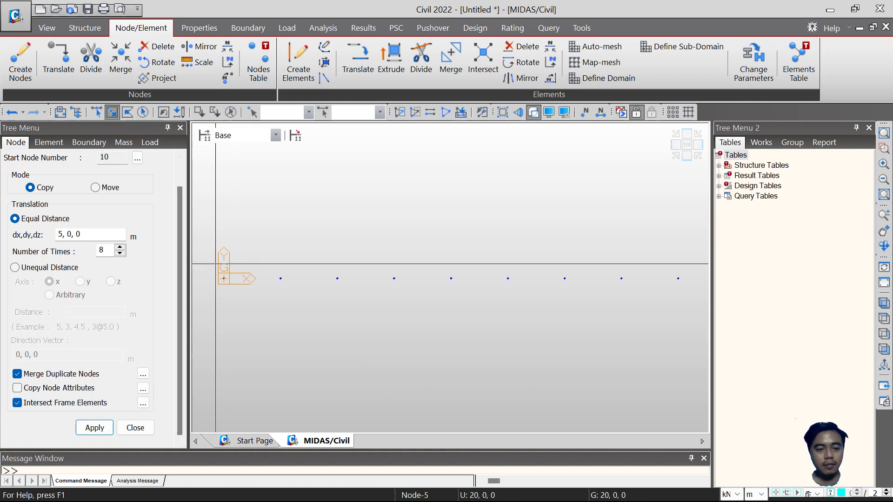
pyautogui.moveTo(210, 379); pyautogui.dragTo(688, 260)
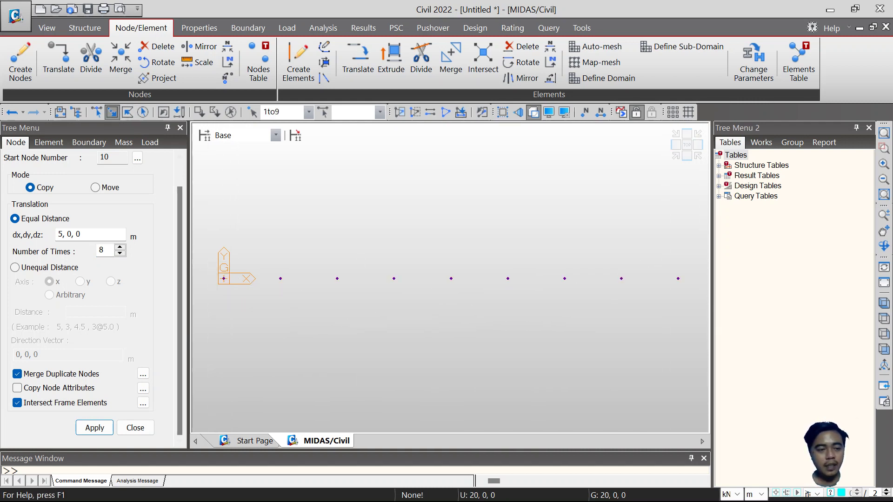
pyautogui.moveTo(64, 234); pyautogui.dragTo(58, 234)
pyautogui.write('0')
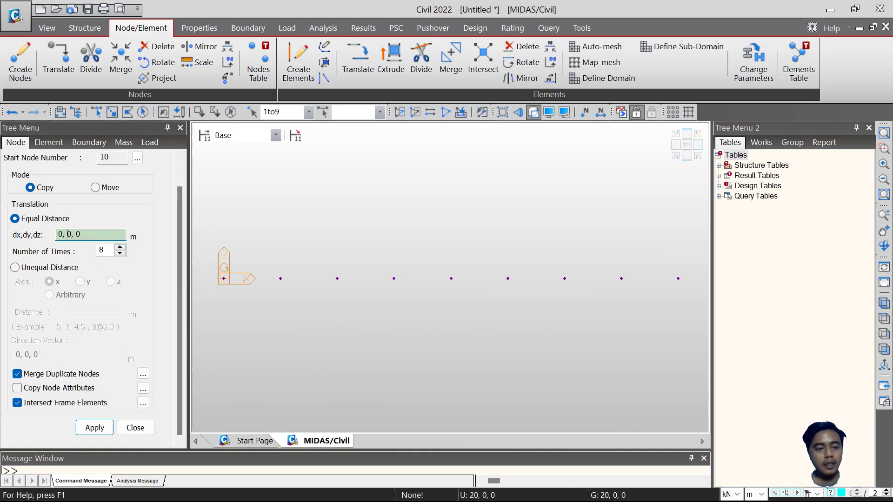
pyautogui.press('Delete')
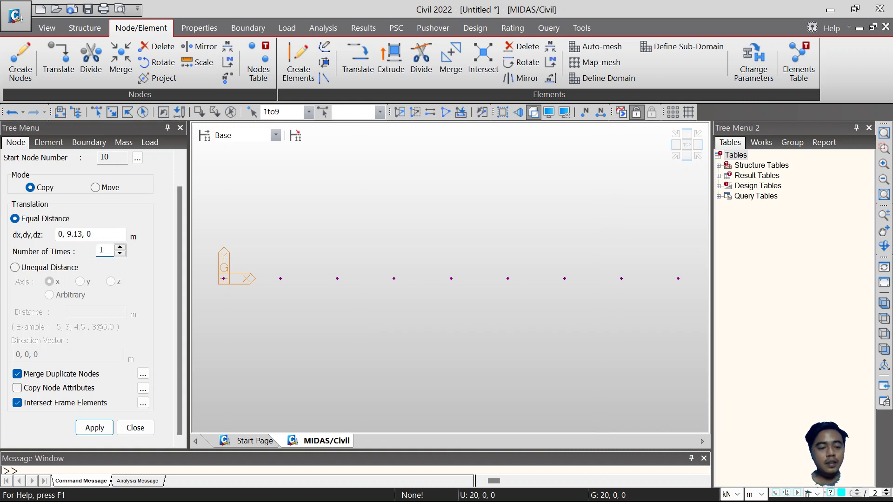
pyautogui.click(95, 427)
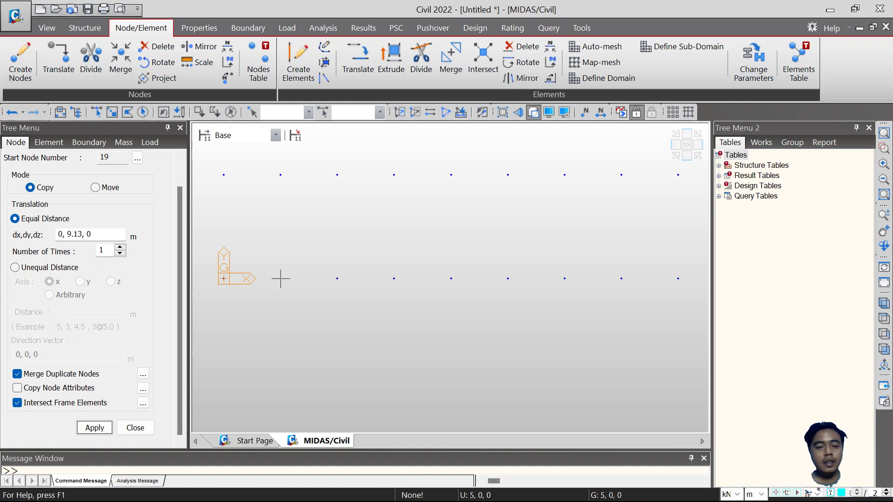
# Copy the origin node once by a distance of 2.5, 0, 6.35 m to start the upper chord.
pyautogui.scroll(5, 289, 274)
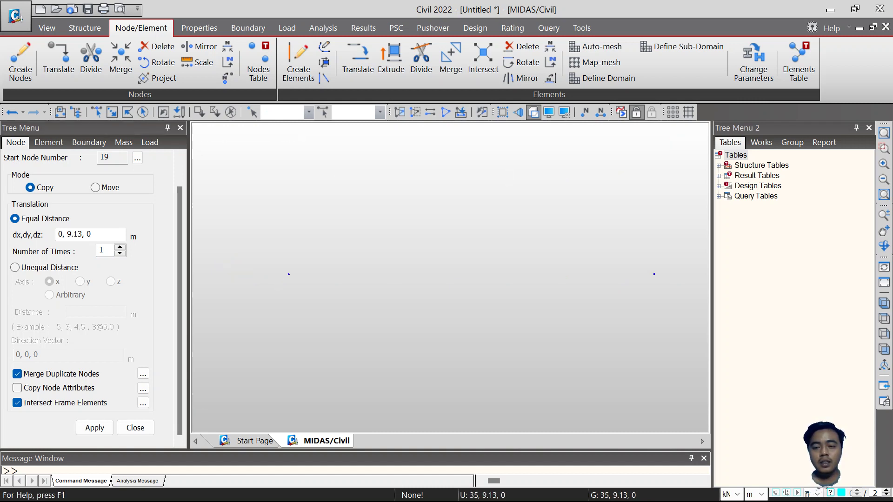
pyautogui.click(676, 156)
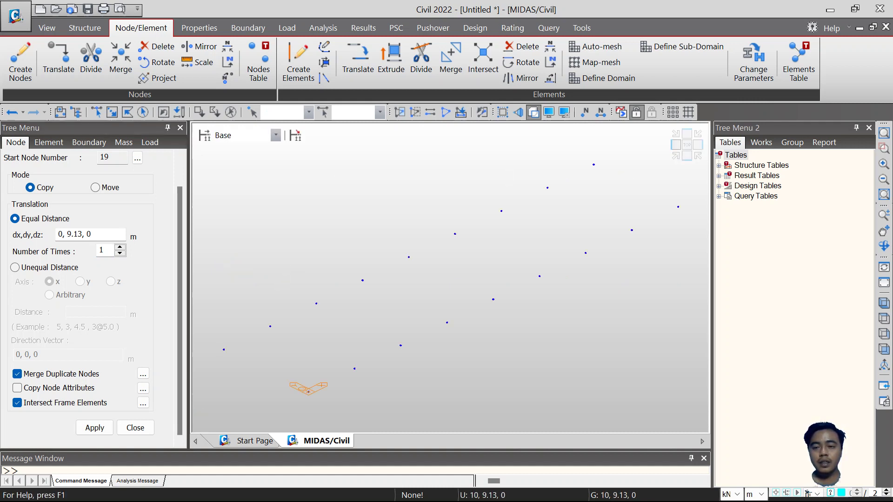
pyautogui.click(676, 145)
pyautogui.click(112, 112)
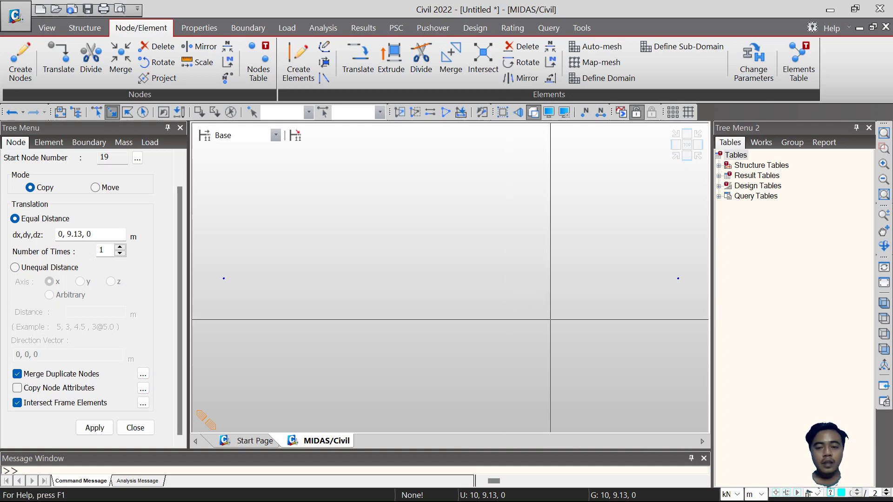
pyautogui.click(676, 155)
pyautogui.moveTo(289, 366); pyautogui.dragTo(328, 411)
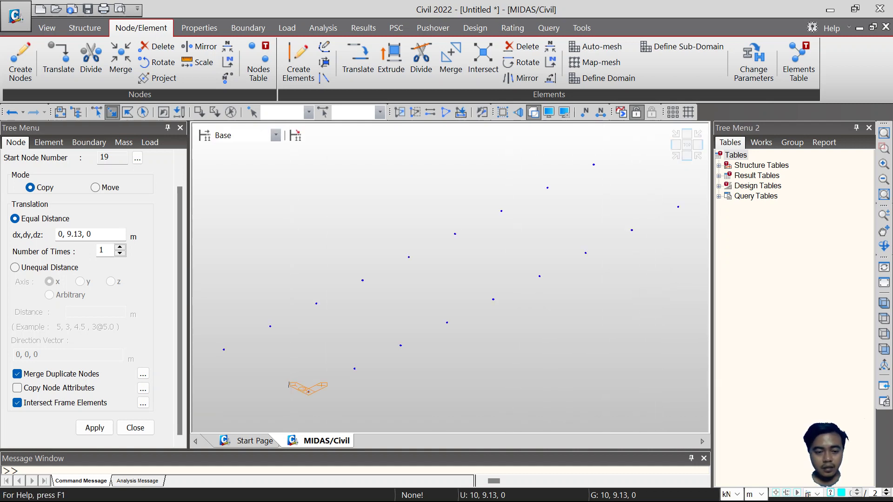
pyautogui.click(77, 234)
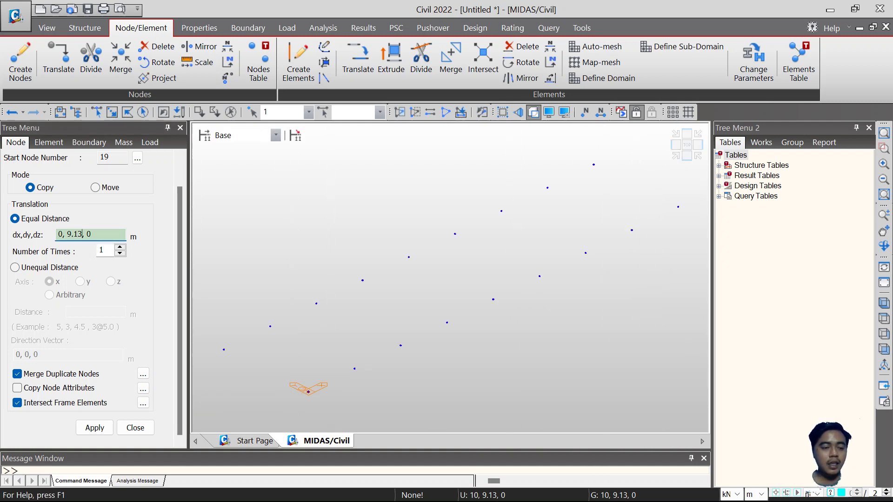
pyautogui.press('BackSpace')
pyautogui.press('BackSpace')
pyautogui.press('BackSpace')
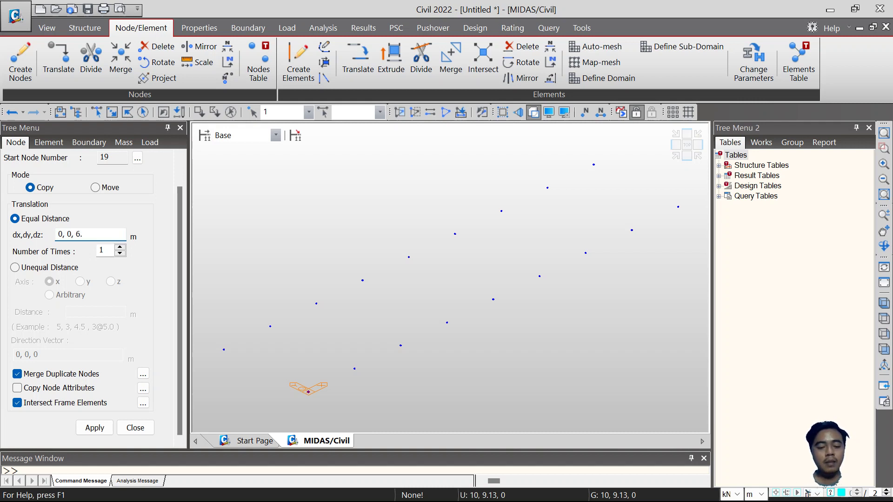
pyautogui.press('BackSpace')
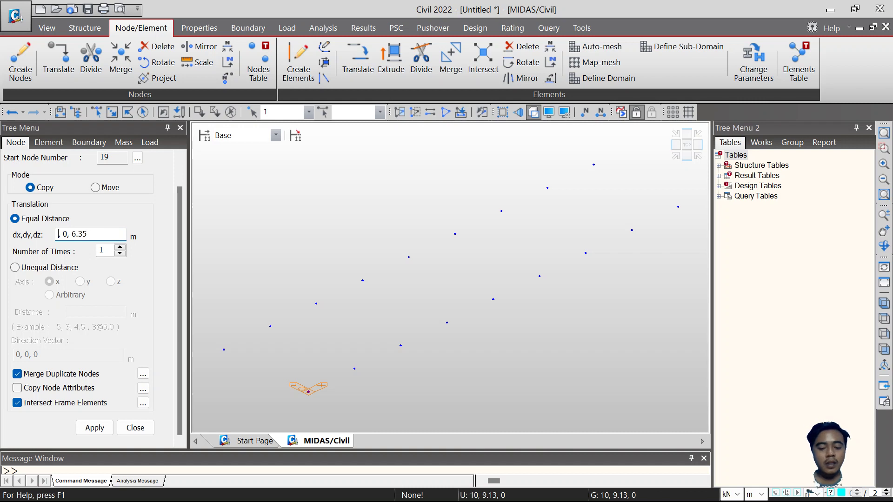
pyautogui.write('2.5')
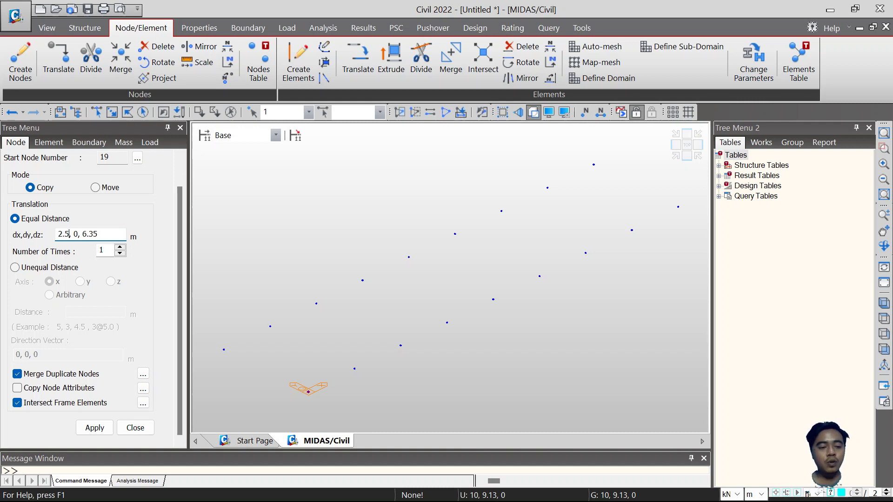
pyautogui.click(94, 427)
# Copy the new upper node 19 seven times at an equal distance of 5, 0, 0 m.
pyautogui.click(686, 155)
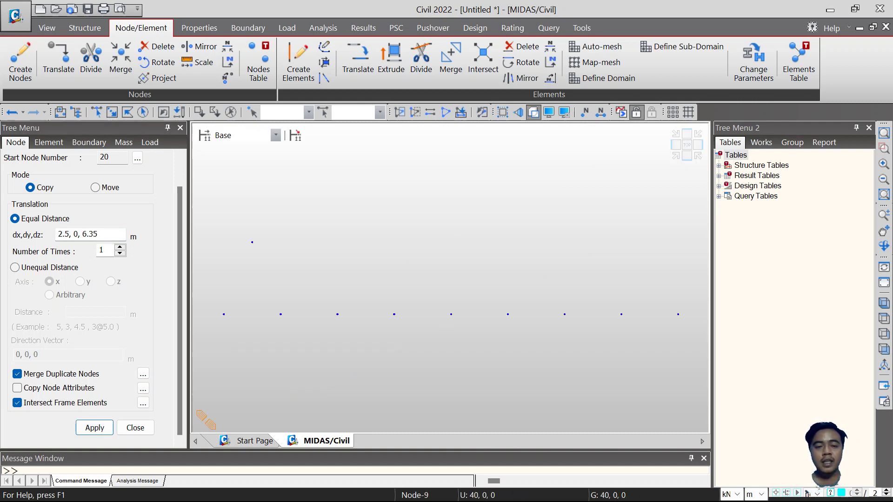
pyautogui.scroll(-5, 540, 224)
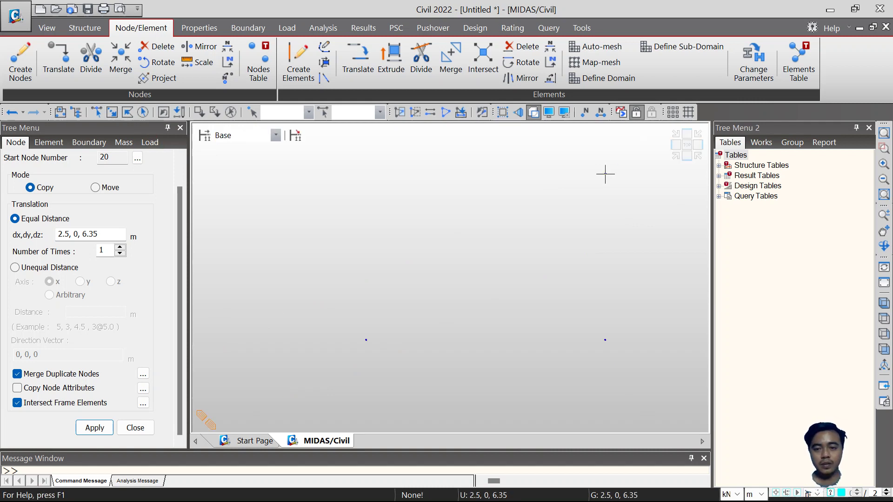
pyautogui.click(112, 112)
pyautogui.moveTo(584, 163); pyautogui.dragTo(630, 202)
pyautogui.doubleClick(63, 234)
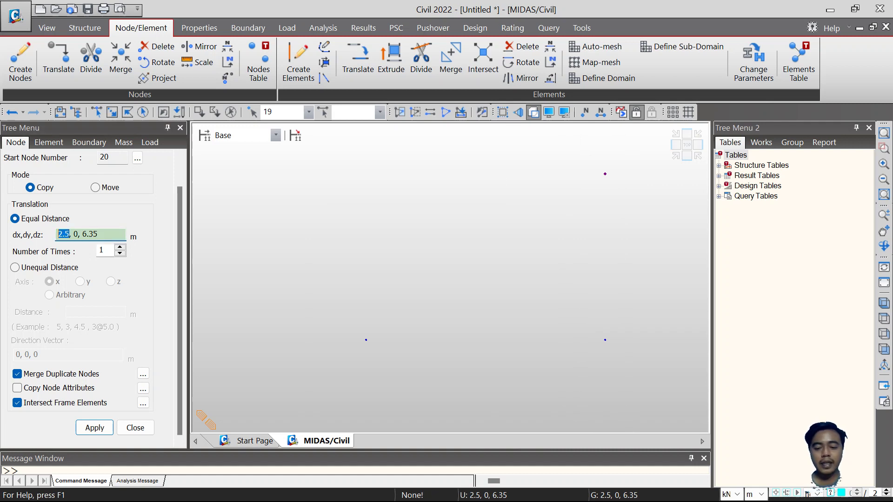
pyautogui.write('0')
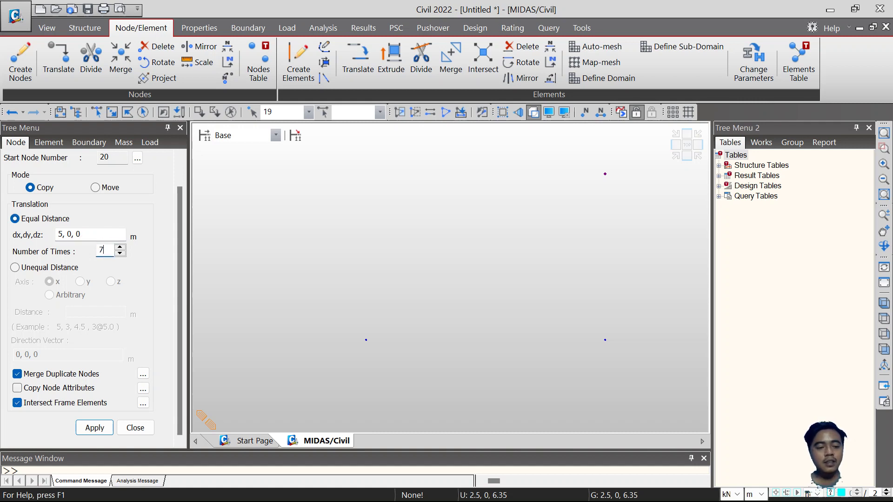
pyautogui.press('Return')
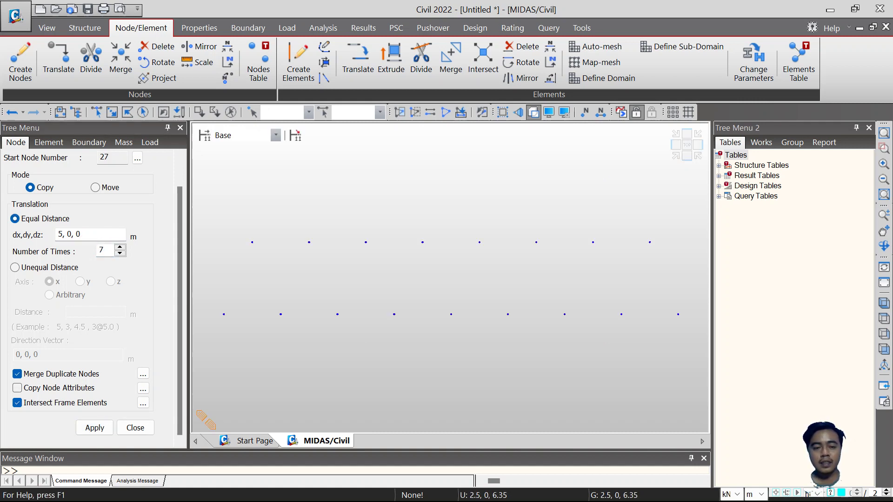
# Copy the row of upper nodes 19 to 26 once by a distance of 0, 9.13, 0 m.
pyautogui.click(676, 155)
pyautogui.click(676, 145)
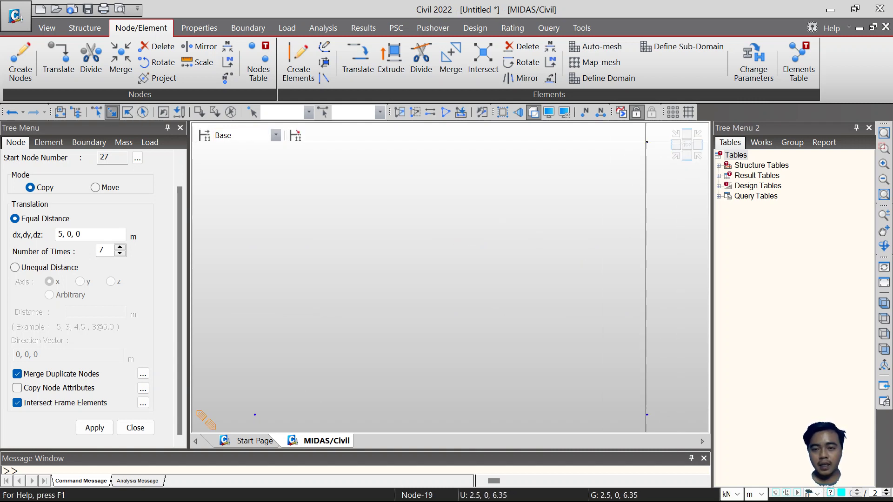
pyautogui.write('19to26')
pyautogui.press('Return')
pyautogui.click(61, 234)
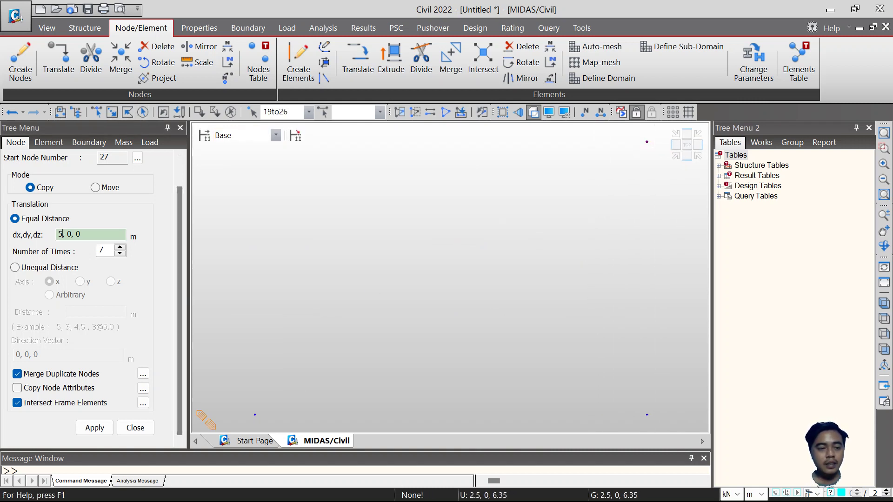
pyautogui.write('0')
pyautogui.press('Right')
pyautogui.press('Right')
pyautogui.press('Right')
pyautogui.press('Right')
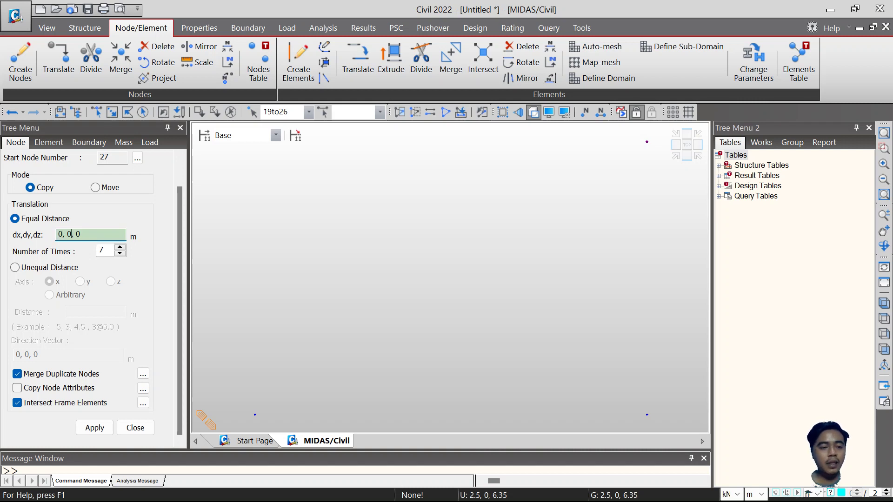
pyautogui.press('BackSpace')
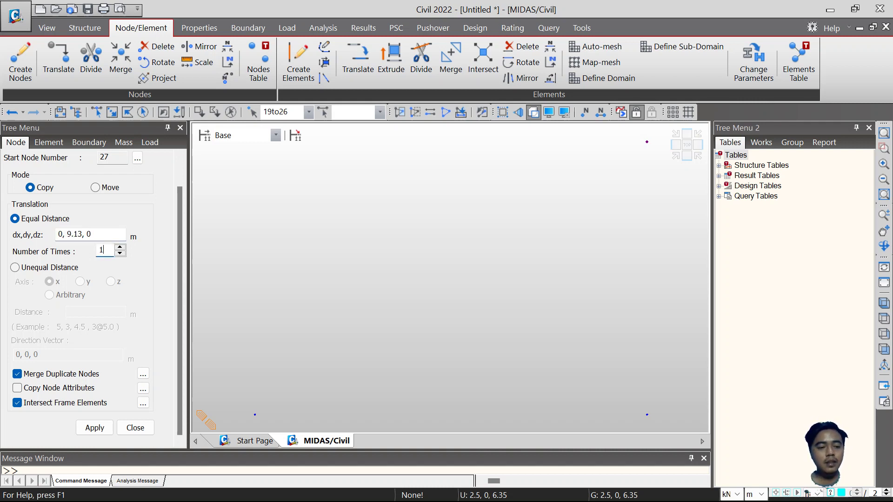
pyautogui.press('Return')
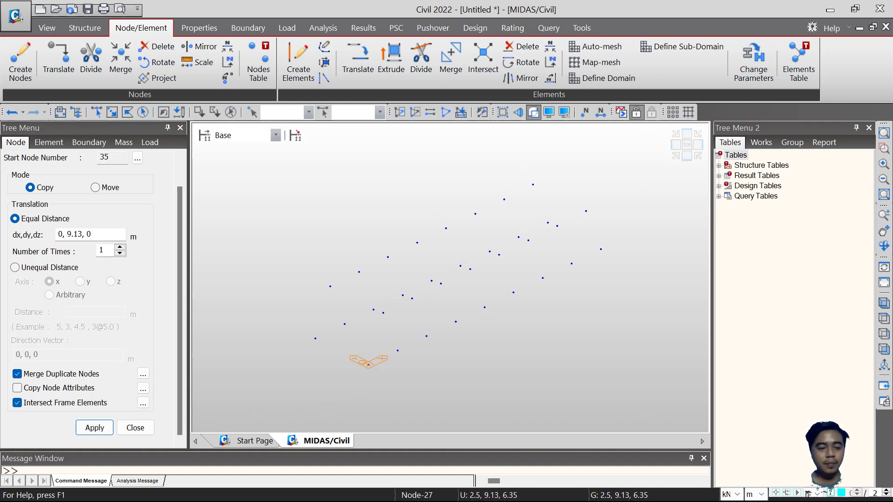
# Close the node translation and activate only the upper and lower nodes of the truss plane at Y = 0, seen from the front.
pyautogui.press('Escape')
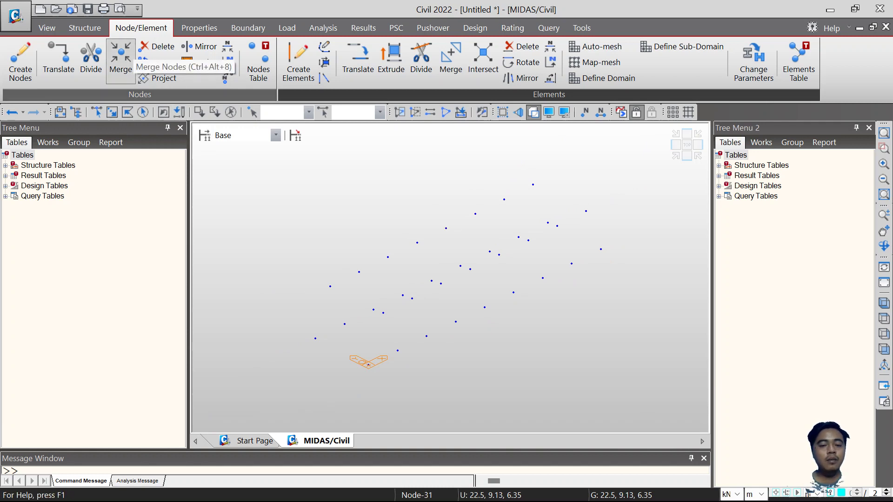
pyautogui.click(675, 145)
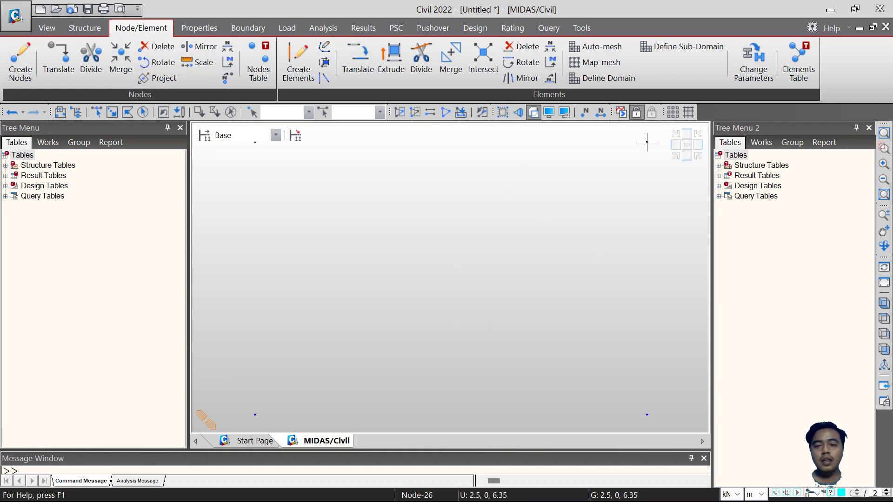
pyautogui.scroll(-2, 554, 251)
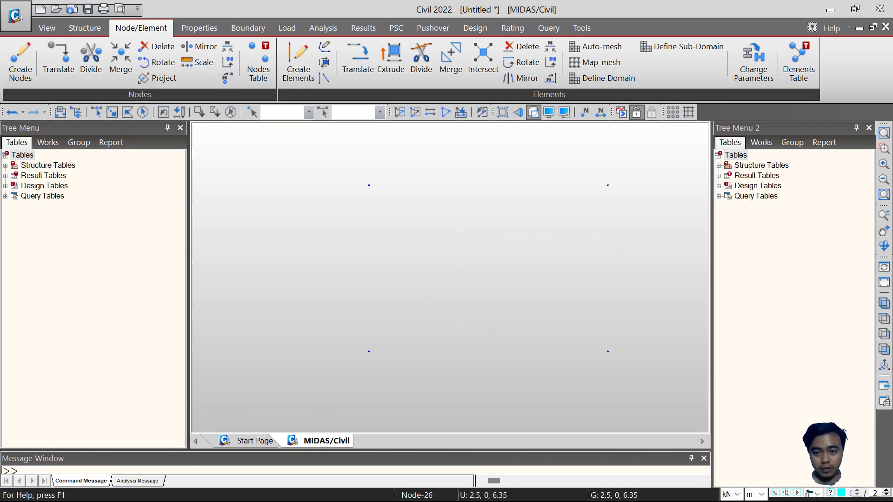
pyautogui.click(111, 112)
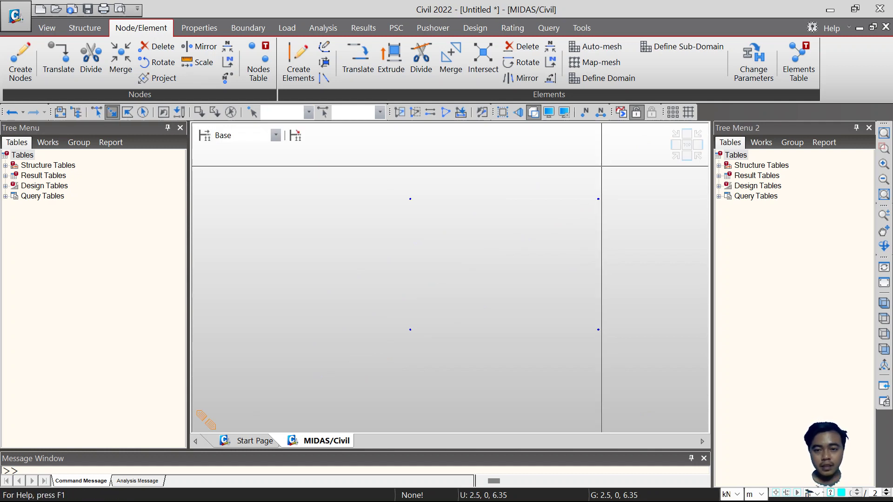
pyautogui.moveTo(568, 166); pyautogui.dragTo(667, 375)
pyautogui.click(400, 112)
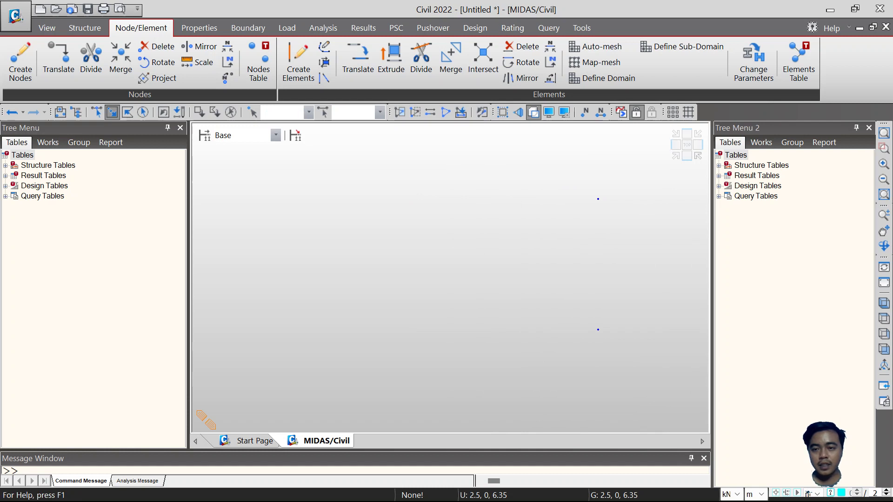
pyautogui.click(687, 156)
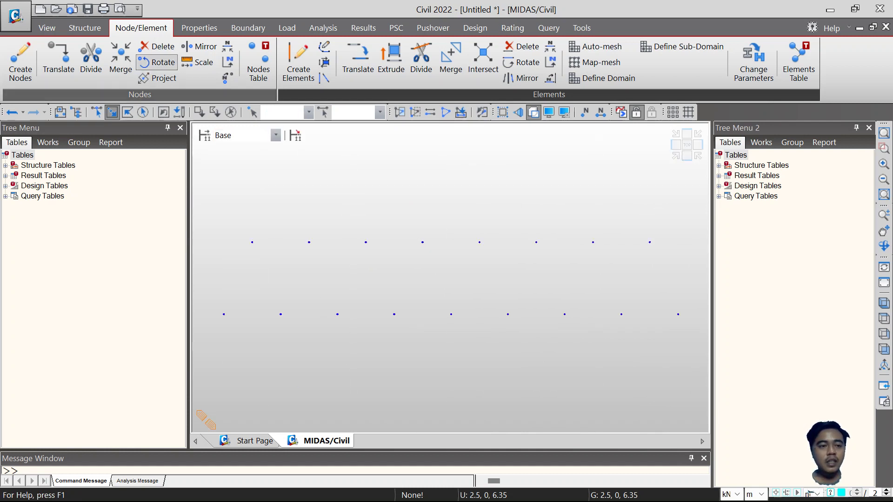
# Start creating general beam elements with material SM490 and section HB 400.
pyautogui.click(199, 27)
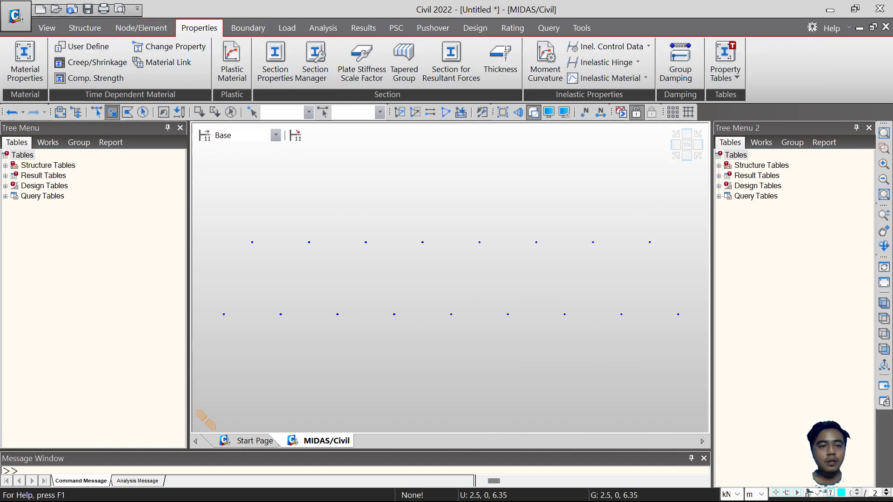
pyautogui.click(141, 28)
pyautogui.click(298, 63)
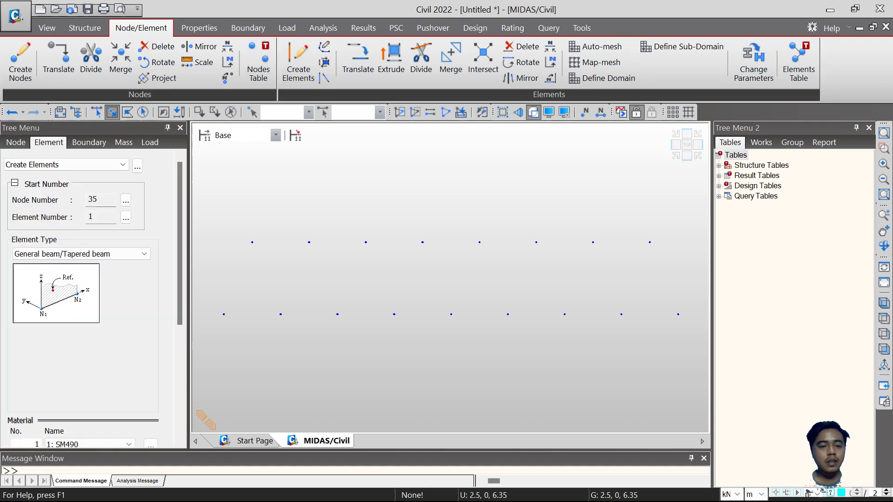
pyautogui.scroll(-5, 84, 288)
pyautogui.click(91, 308)
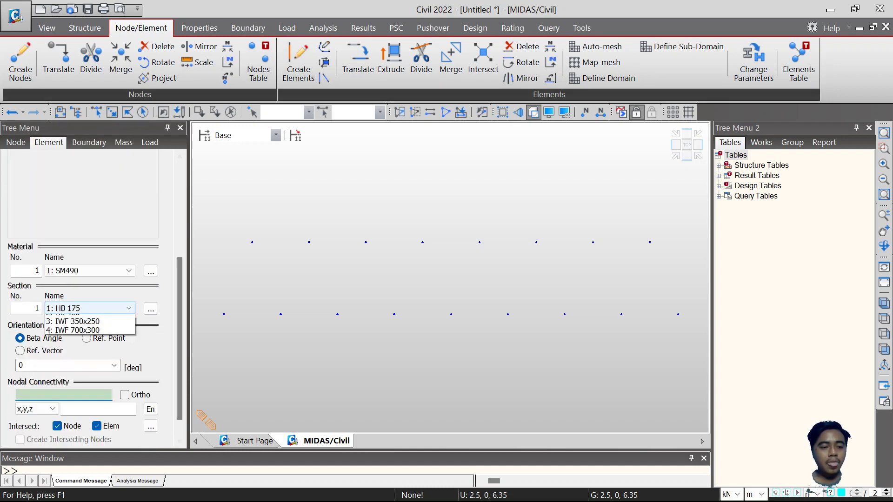
pyautogui.click(63, 327)
pyautogui.scroll(-1, 84, 326)
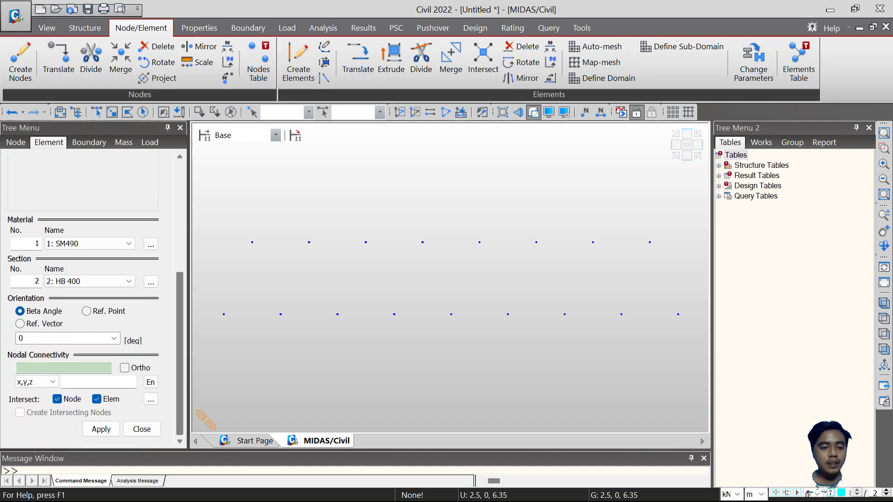
# Draw the zigzag diagonals of the truss plane at Y = 0, alternating lower and upper nodes from node 1 to node 9.
pyautogui.click(224, 315)
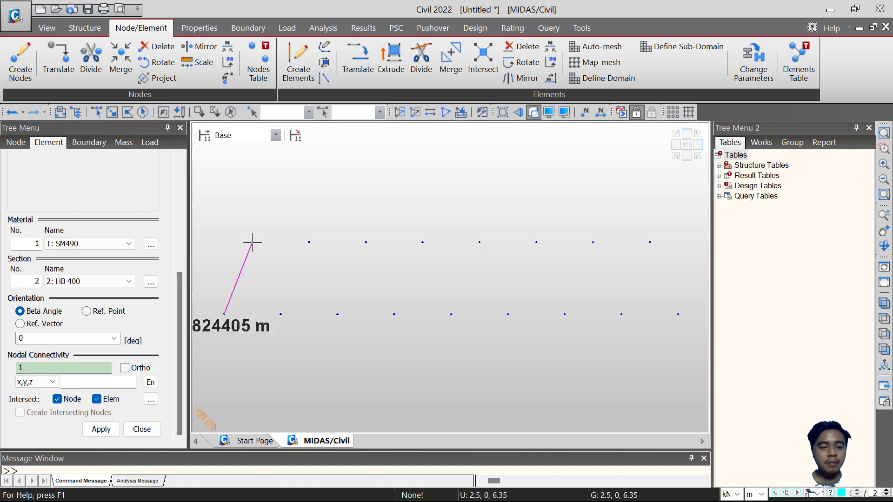
pyautogui.click(252, 242)
pyautogui.click(280, 314)
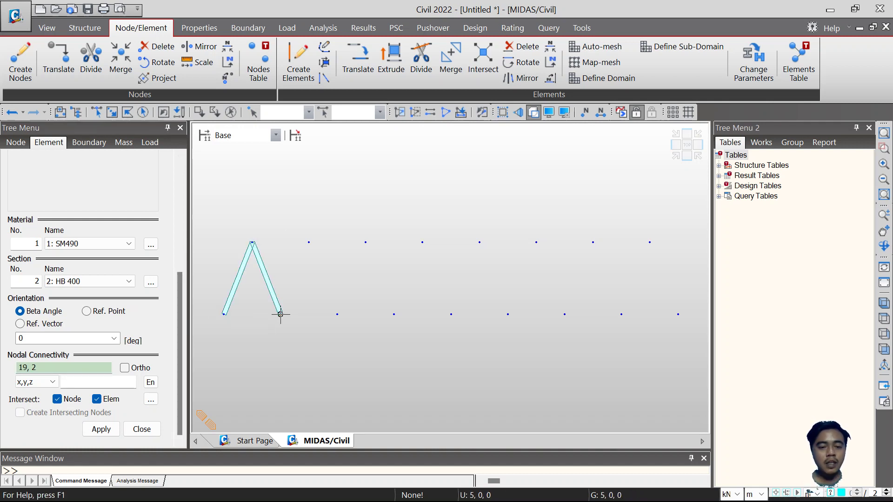
pyautogui.click(309, 242)
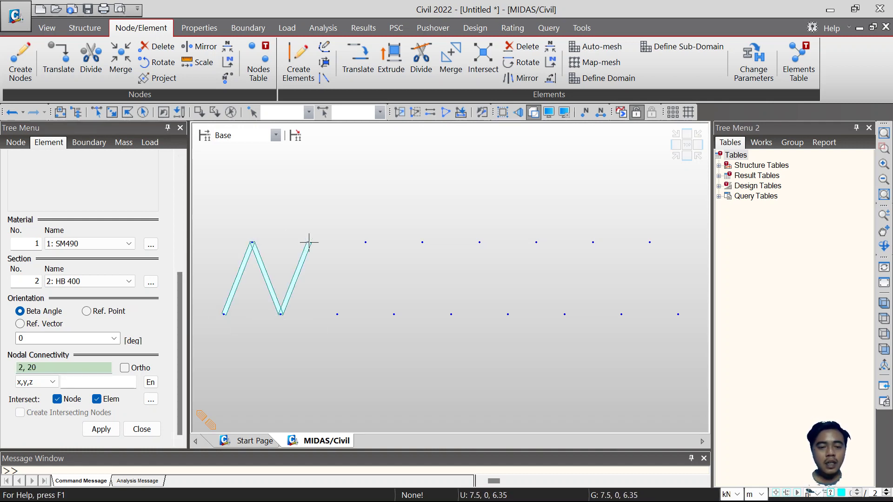
pyautogui.click(338, 314)
pyautogui.click(365, 242)
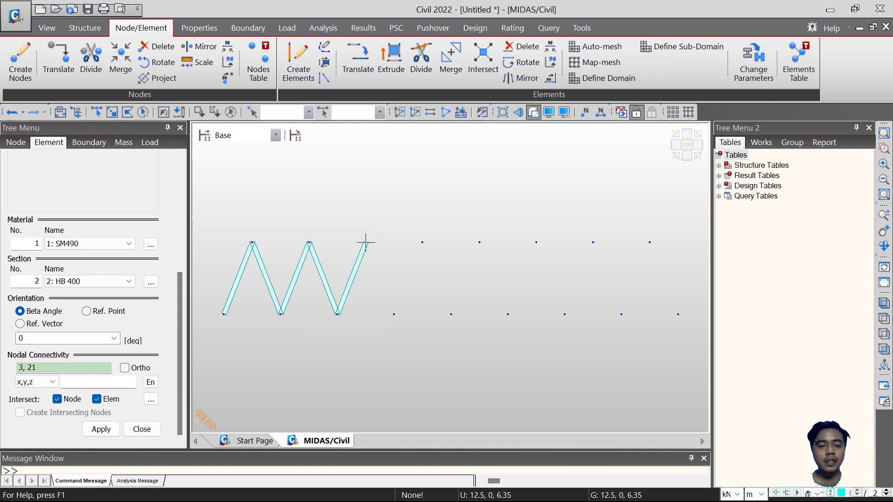
pyautogui.click(394, 314)
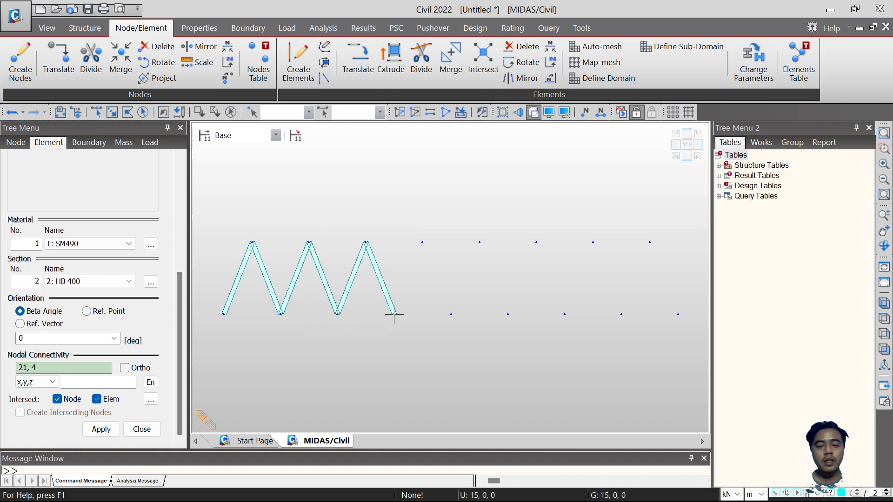
pyautogui.click(422, 242)
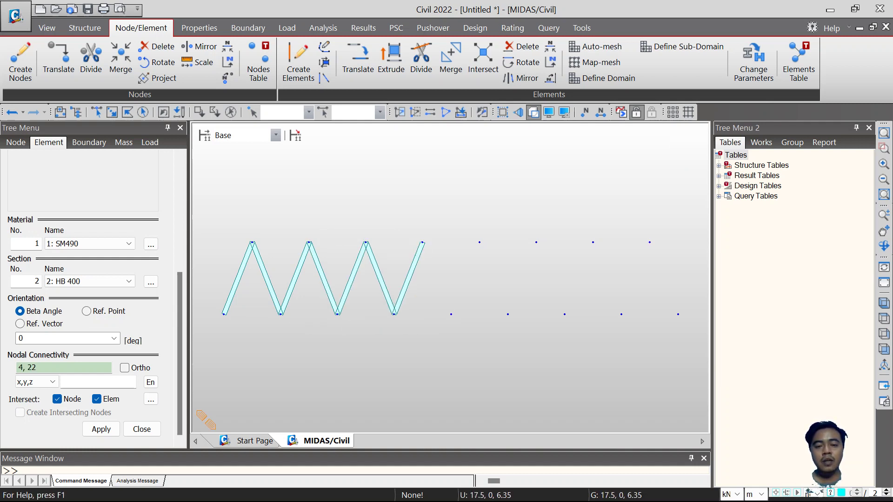
pyautogui.click(451, 314)
pyautogui.click(479, 242)
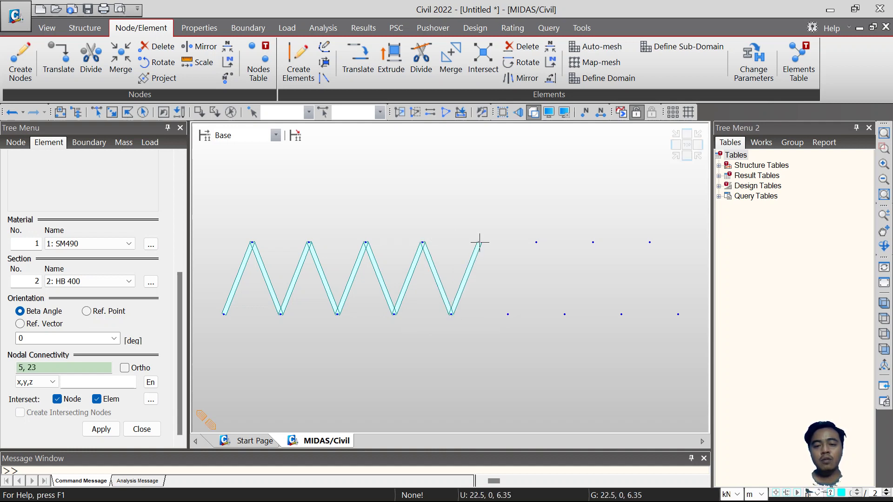
pyautogui.click(508, 314)
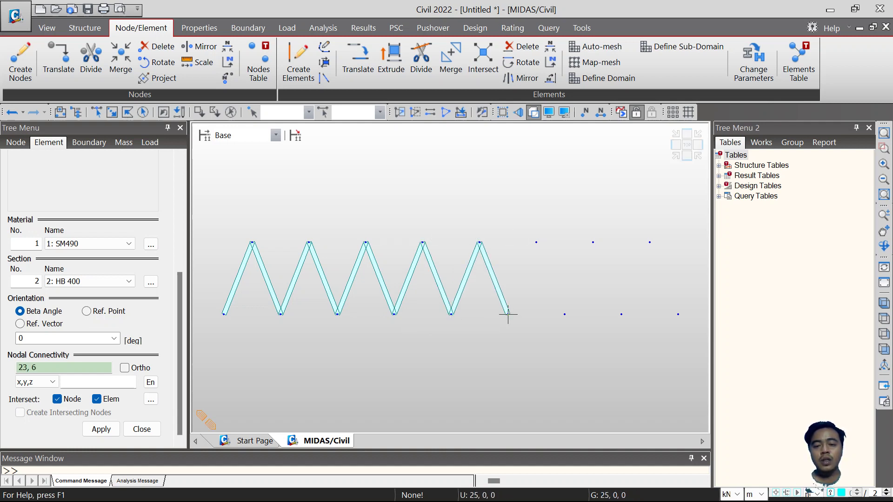
pyautogui.click(536, 242)
pyautogui.click(565, 315)
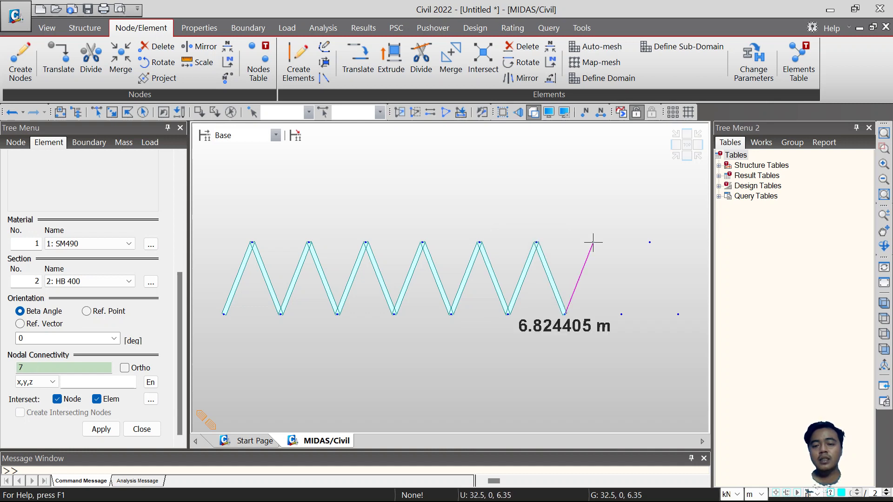
pyautogui.click(593, 242)
pyautogui.click(622, 314)
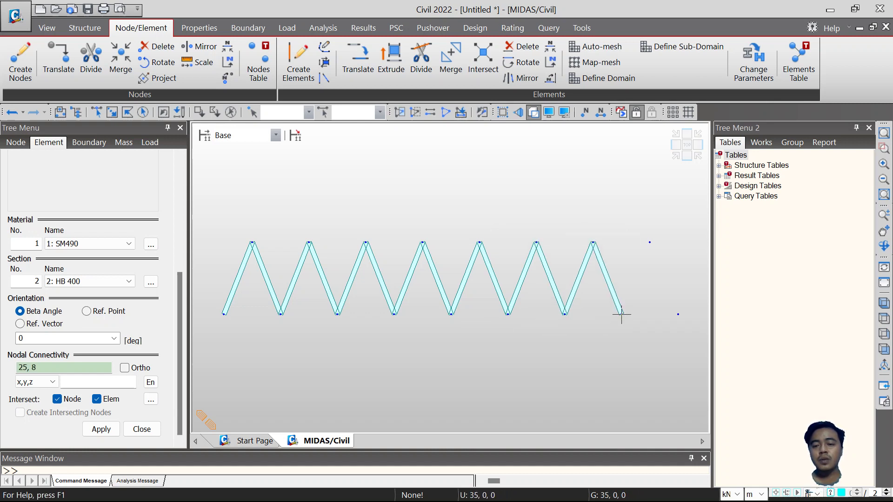
pyautogui.click(650, 242)
pyautogui.click(678, 314)
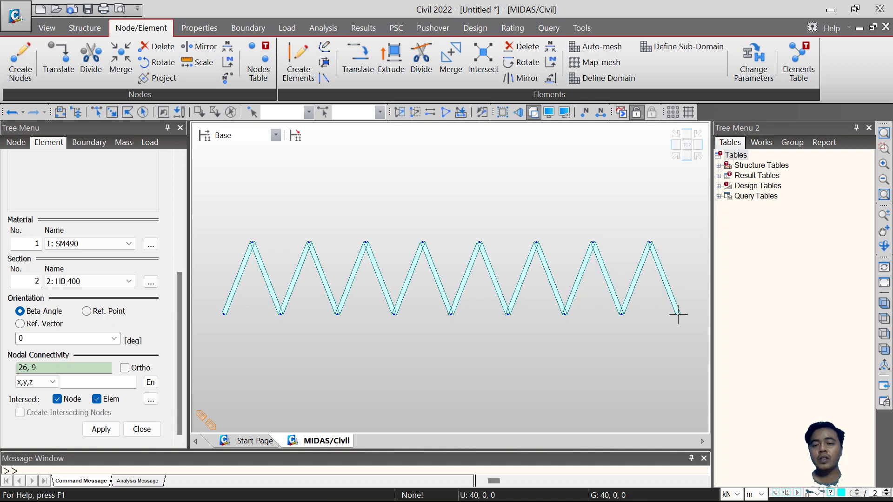
# Draw the lower chord from node 1 to 9 and the upper chord from node 19 to 26 at Y = 0.
pyautogui.click(223, 314)
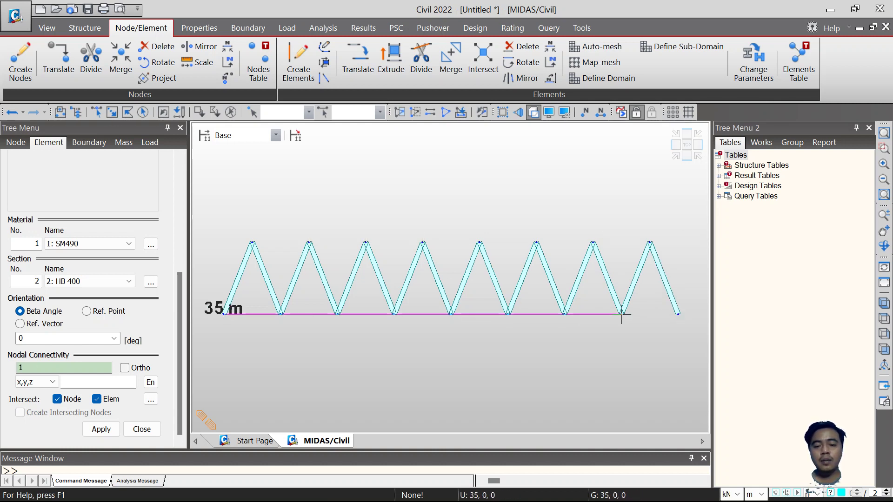
pyautogui.click(678, 314)
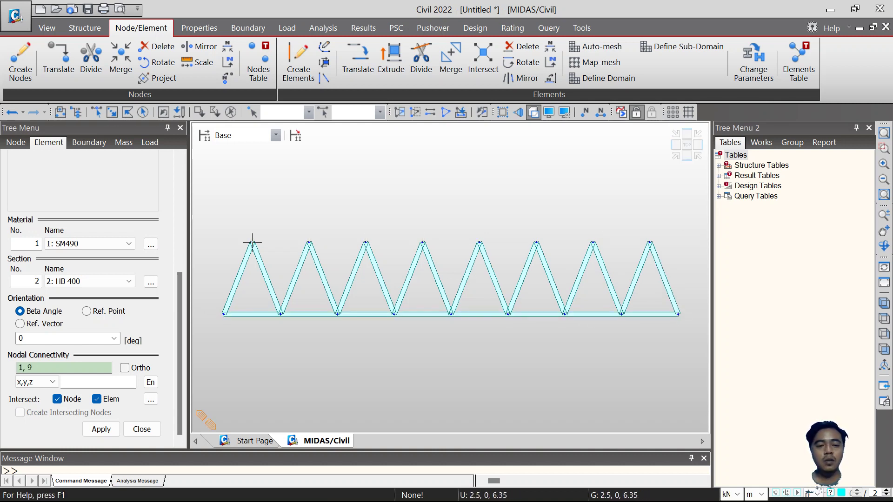
pyautogui.click(252, 242)
pyautogui.click(650, 242)
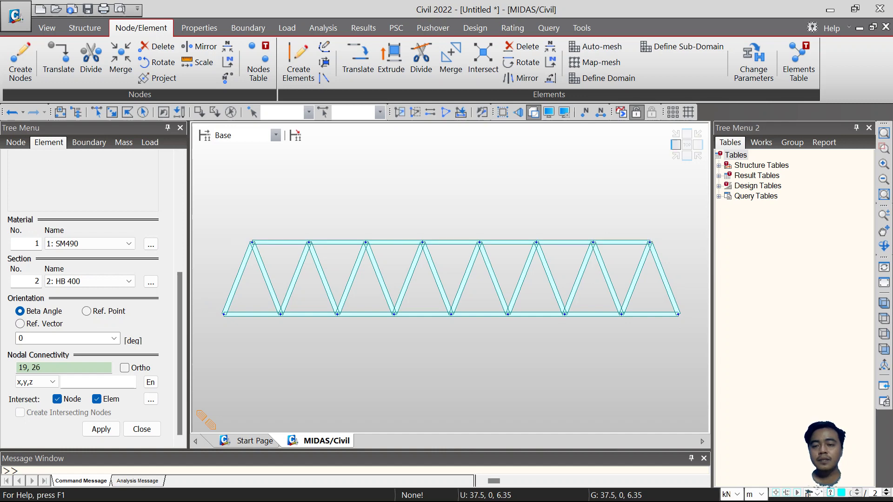
# Reactivate the whole model and isolate the upper and lower nodes of the truss plane at Y = 9.13, seen from the front.
pyautogui.click(675, 156)
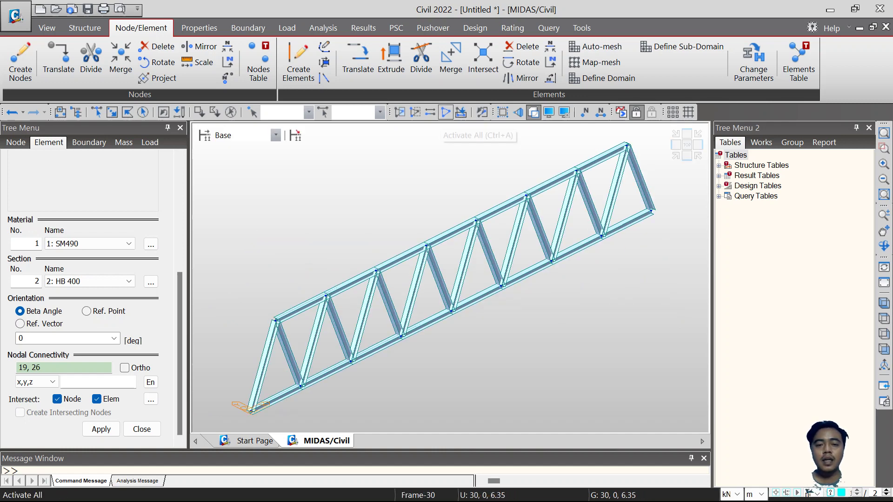
pyautogui.click(446, 112)
pyautogui.click(676, 145)
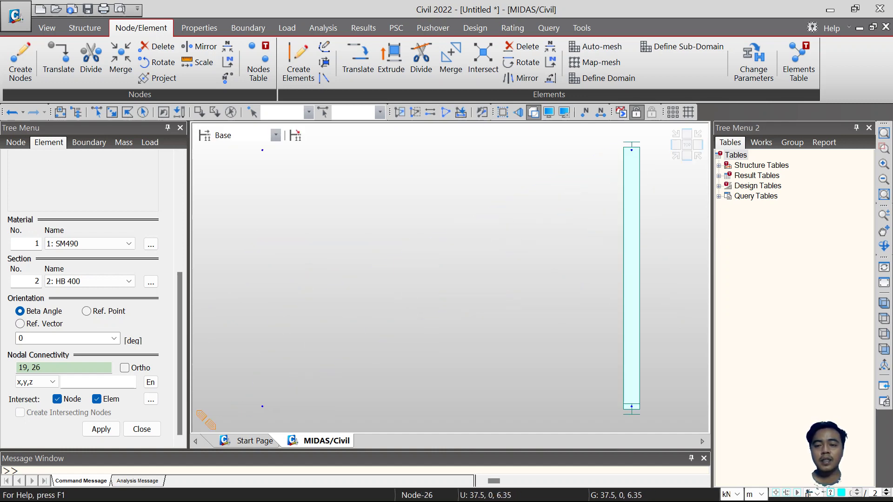
pyautogui.scroll(-8, 563, 196)
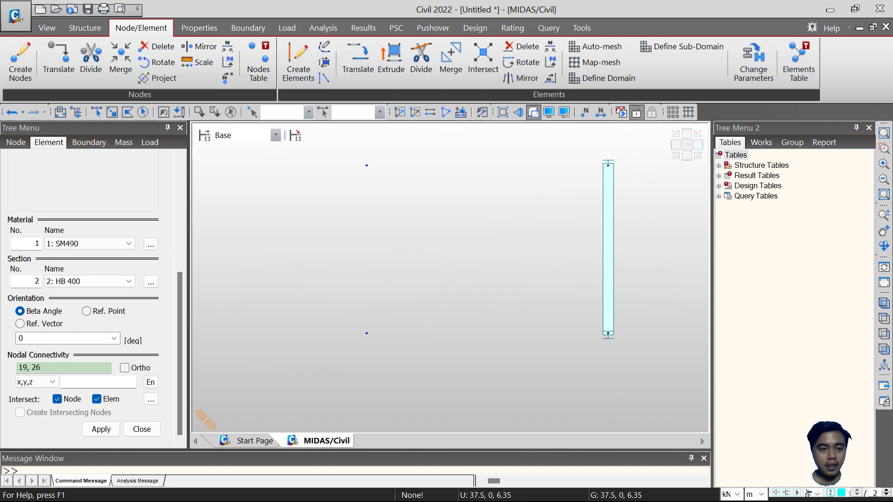
pyautogui.click(112, 112)
pyautogui.moveTo(336, 150); pyautogui.dragTo(412, 385)
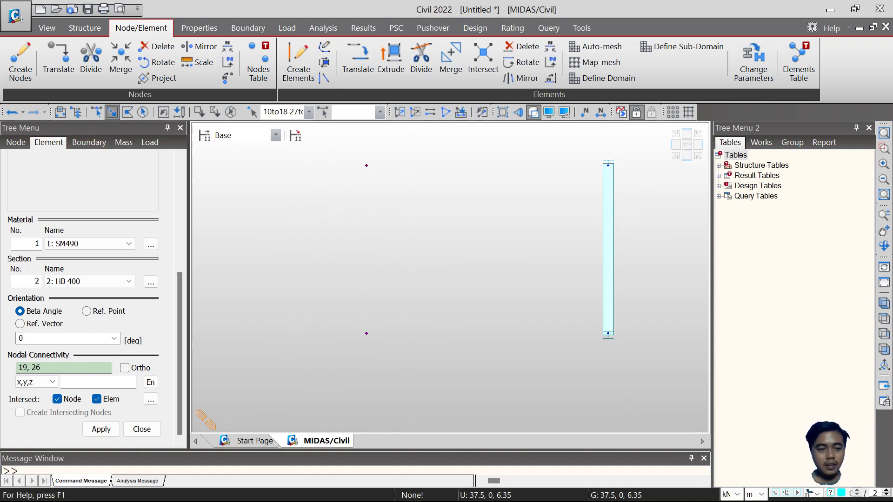
pyautogui.click(399, 112)
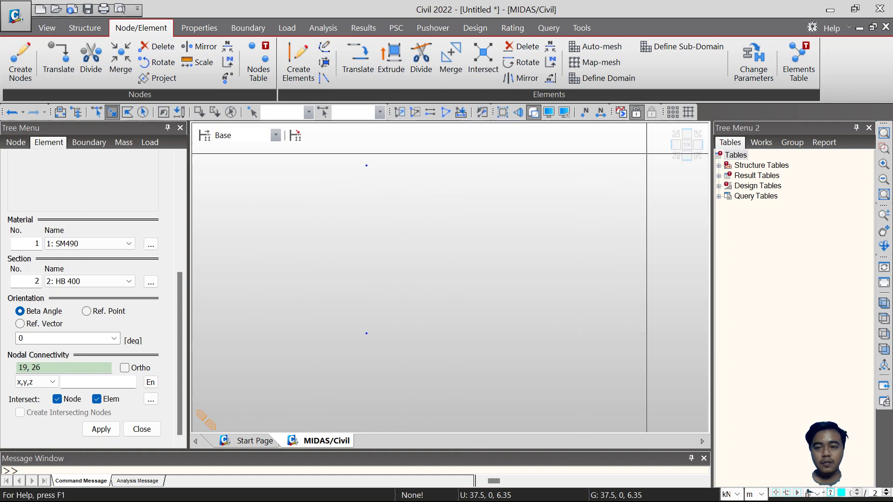
pyautogui.click(686, 156)
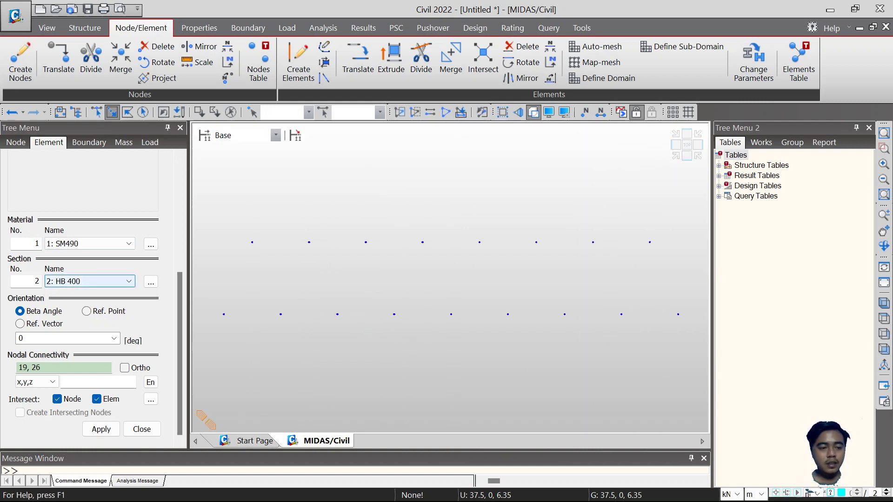
# Draw the HB 400 zigzag diagonals of the truss plane at Y = 9.13, alternating lower and upper nodes from node 10 to node 18.
pyautogui.click(41, 368)
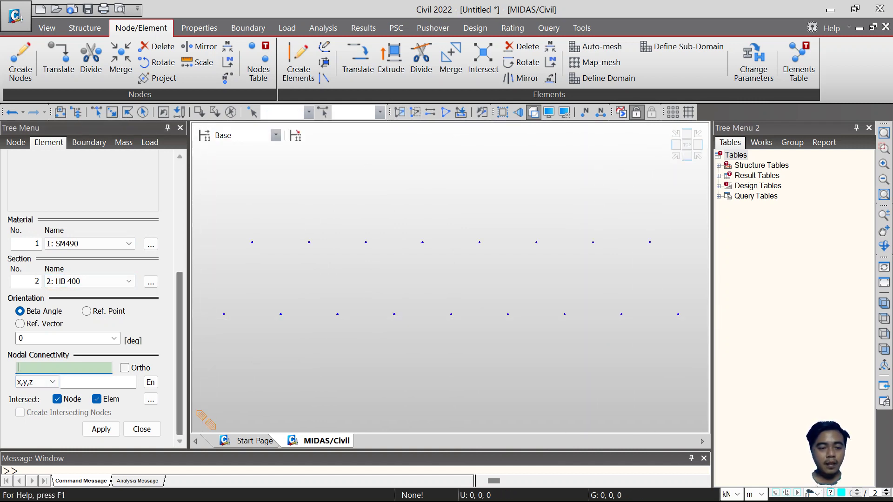
pyautogui.click(224, 315)
pyautogui.click(252, 242)
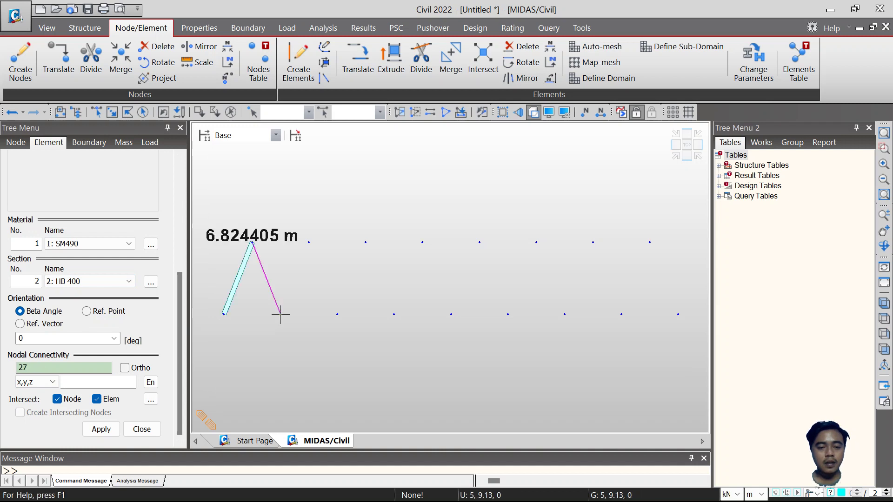
pyautogui.click(280, 314)
pyautogui.click(309, 242)
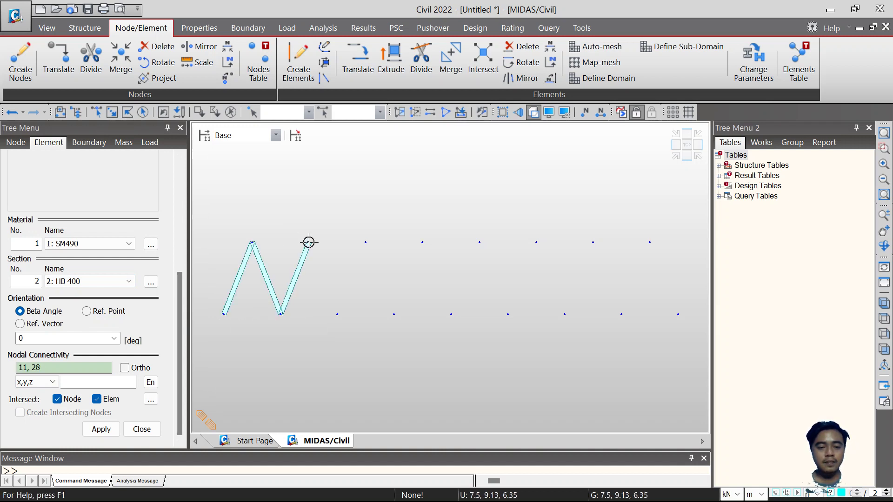
pyautogui.click(337, 314)
pyautogui.click(366, 241)
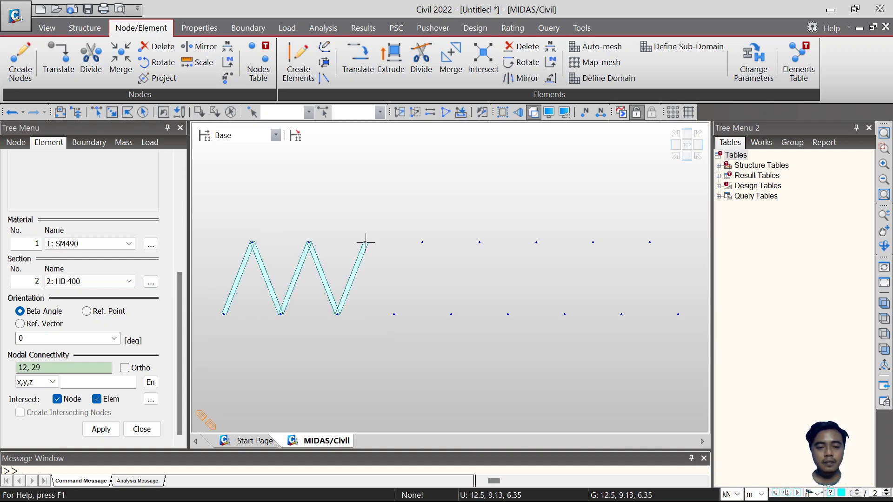
pyautogui.click(394, 314)
pyautogui.click(423, 242)
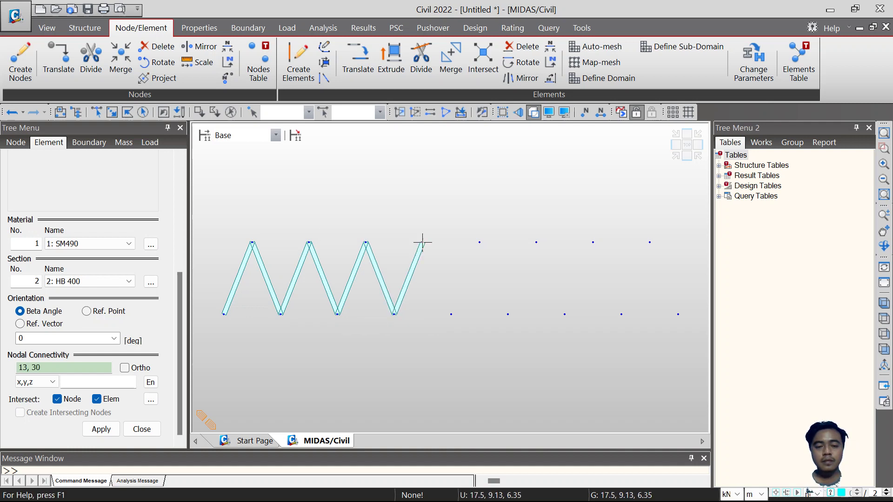
pyautogui.click(451, 314)
pyautogui.click(479, 241)
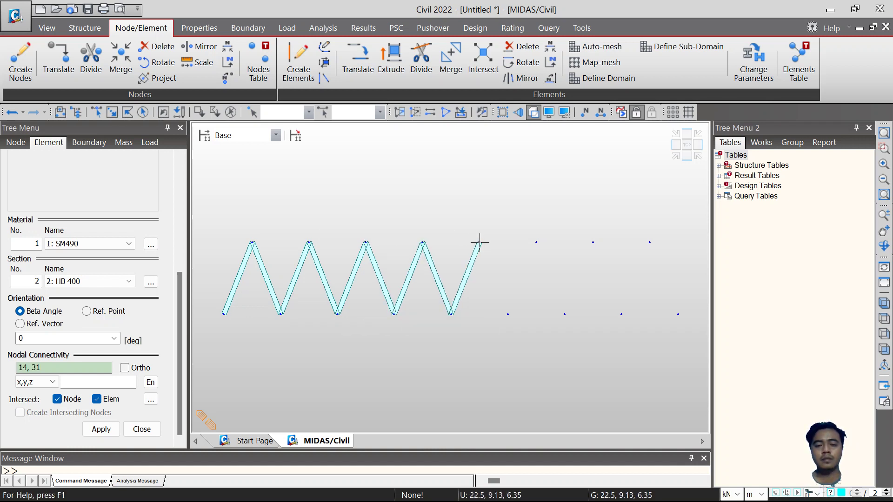
pyautogui.click(507, 314)
pyautogui.click(536, 242)
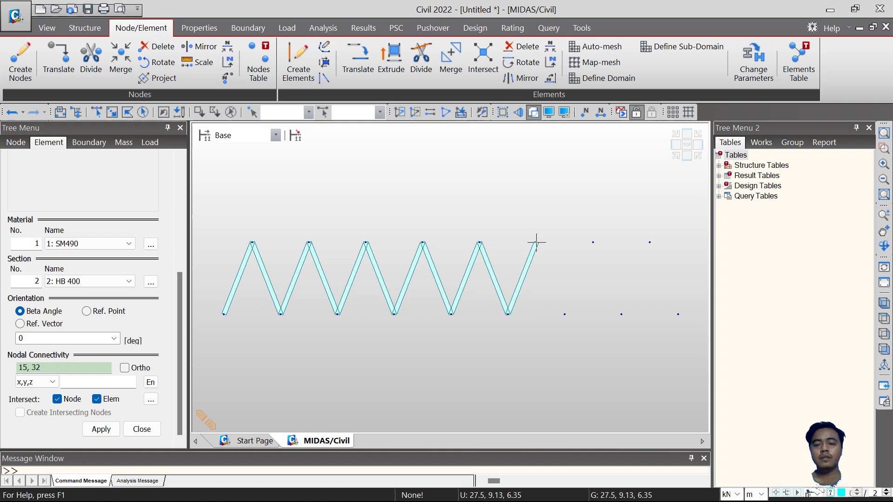
pyautogui.click(564, 315)
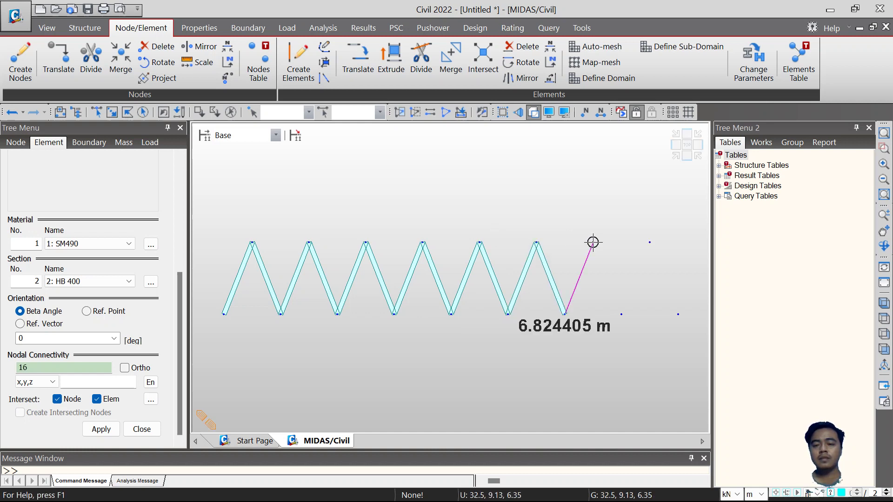
pyautogui.click(592, 242)
pyautogui.click(620, 315)
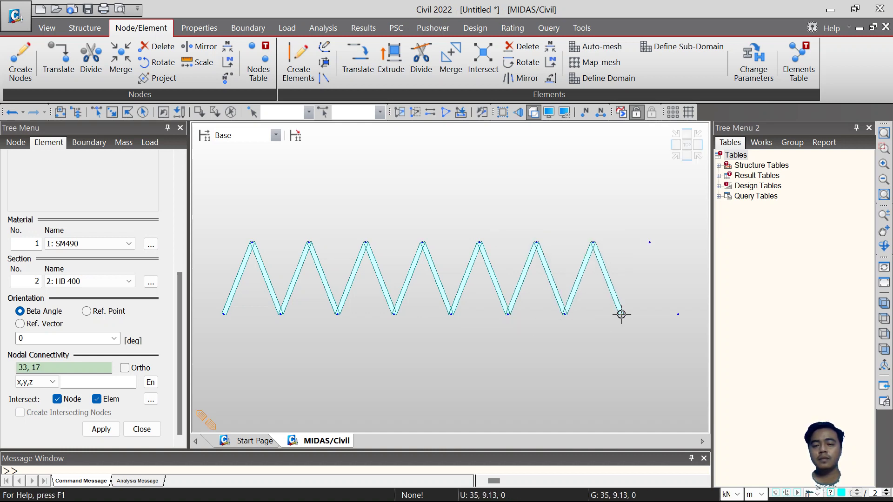
pyautogui.click(650, 242)
pyautogui.click(678, 314)
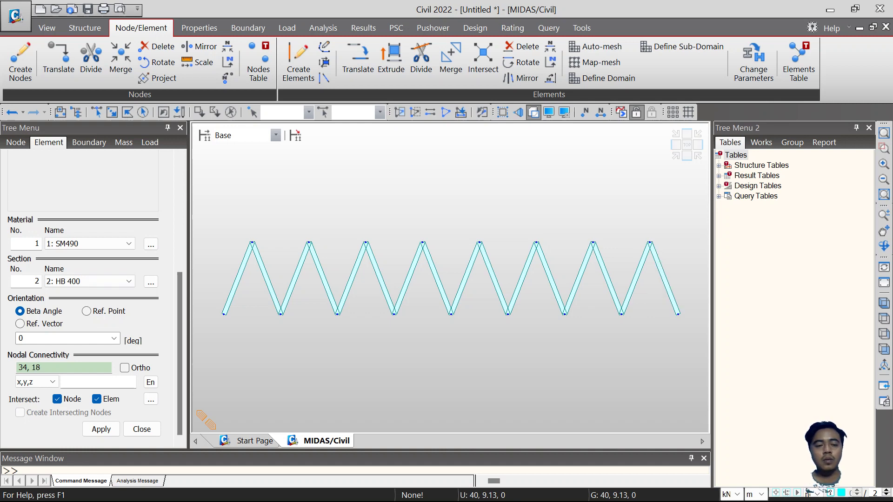
# Draw the HB 400 lower chord from node 10 to 18 and the upper chord from node 27 to 34 at Y = 9.13.
pyautogui.click(223, 315)
pyautogui.click(677, 314)
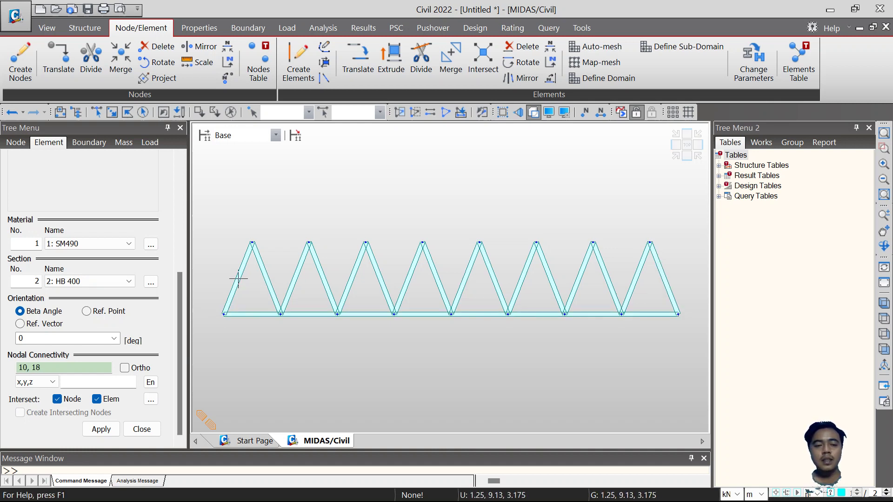
pyautogui.click(252, 242)
pyautogui.click(650, 242)
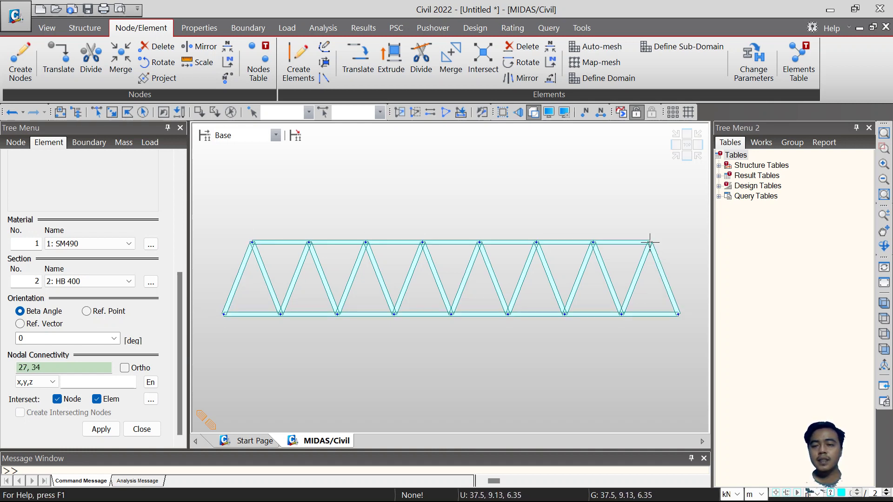
pyautogui.click(675, 156)
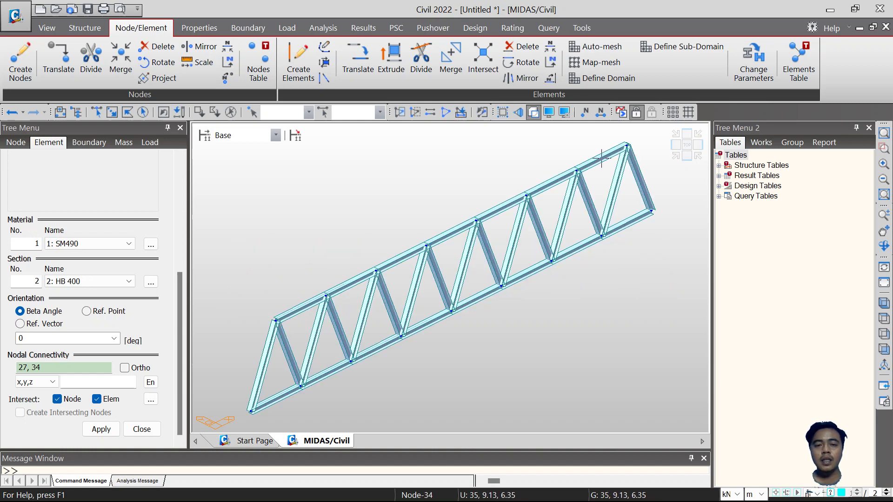
# Reactivate the whole model, select all nodes and elements of both truss planes, and finish creating elements.
pyautogui.click(446, 112)
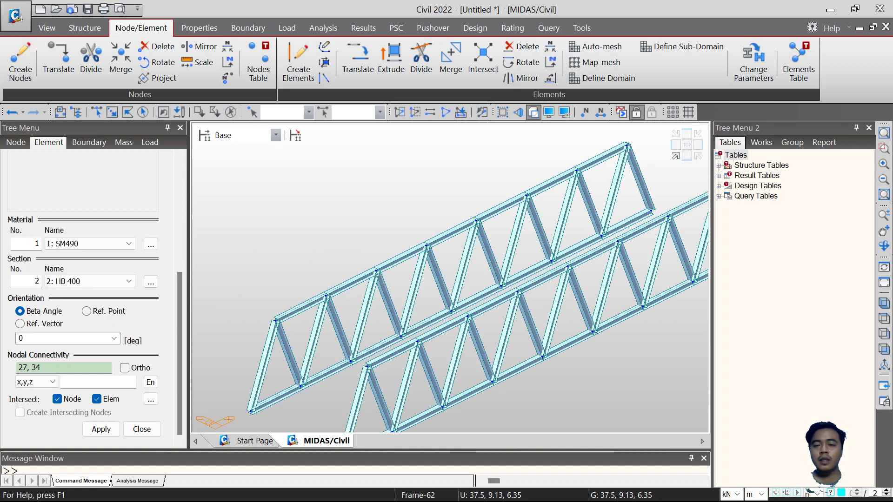
pyautogui.click(687, 156)
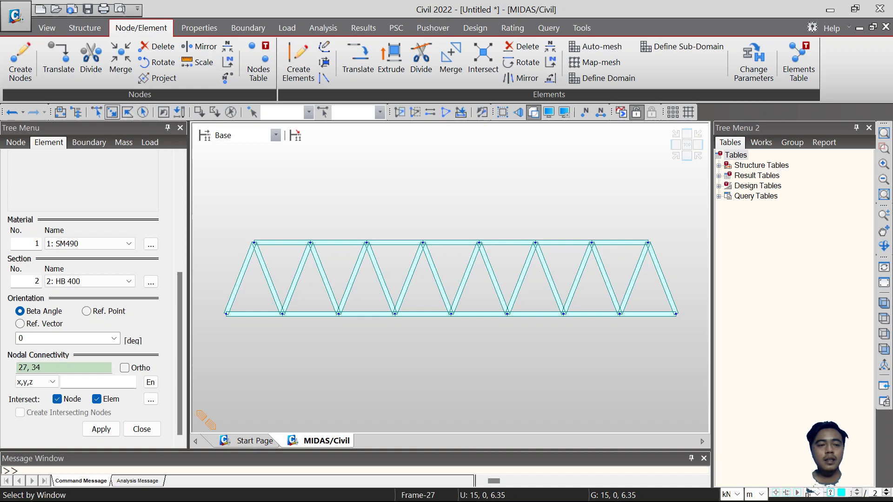
pyautogui.click(112, 112)
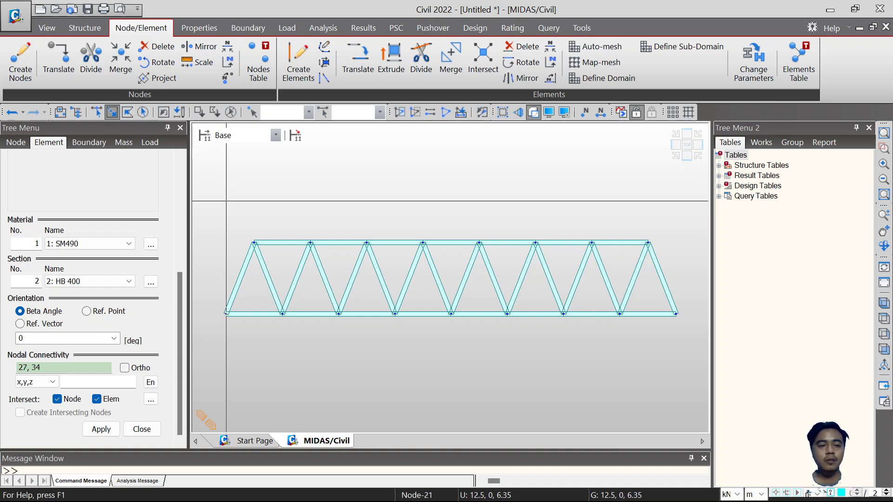
pyautogui.moveTo(212, 199); pyautogui.dragTo(692, 349)
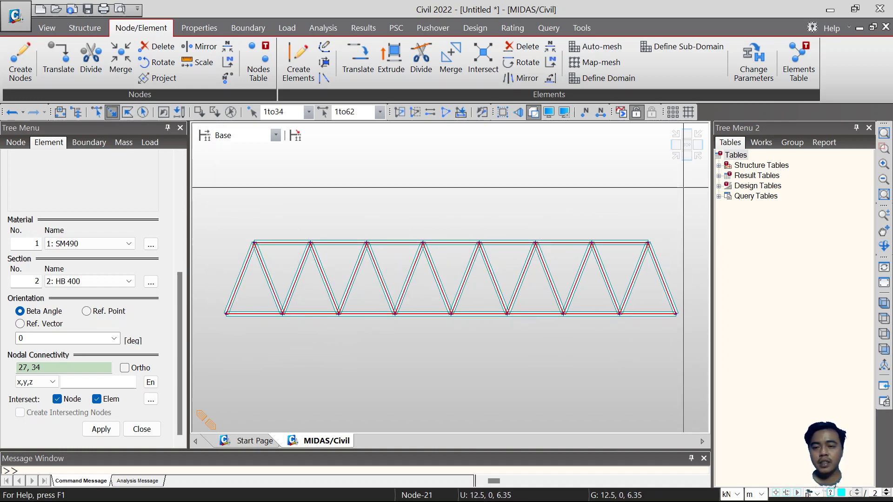
pyautogui.click(676, 156)
pyautogui.scroll(4, 347, 294)
pyautogui.scroll(3, 297, 292)
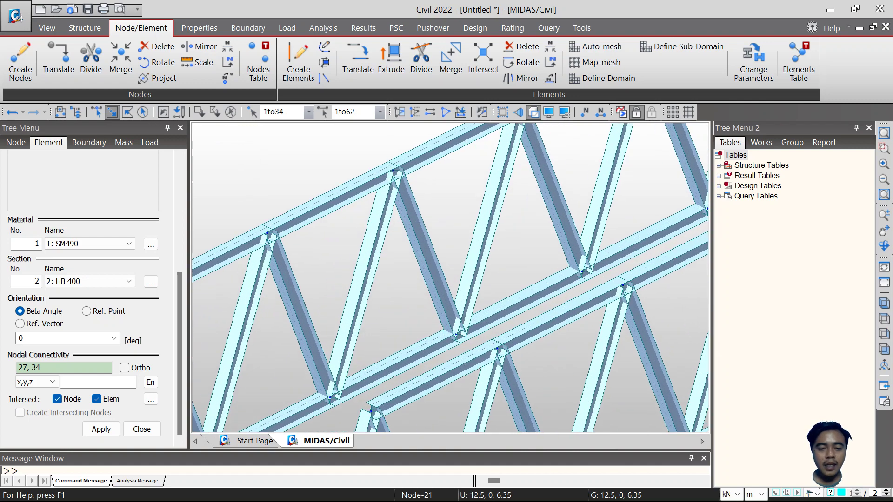
pyautogui.scroll(-3, 450, 277)
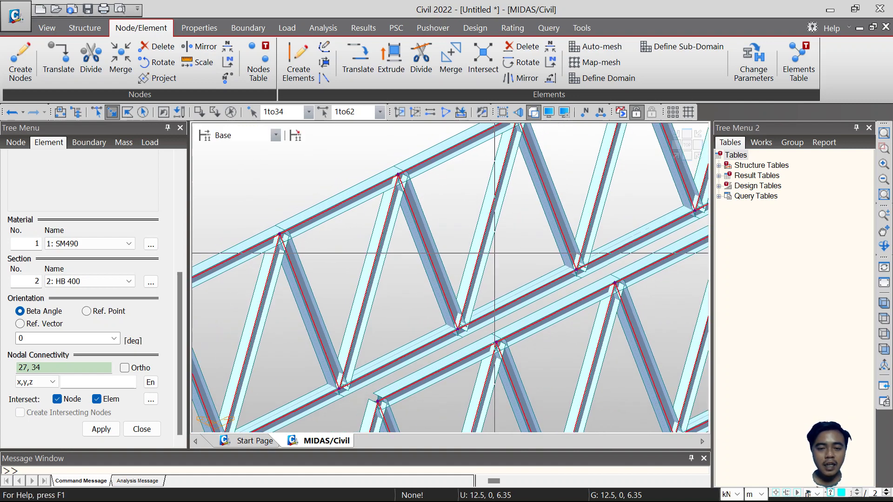
pyautogui.scroll(-2, 450, 277)
pyautogui.scroll(5, 429, 355)
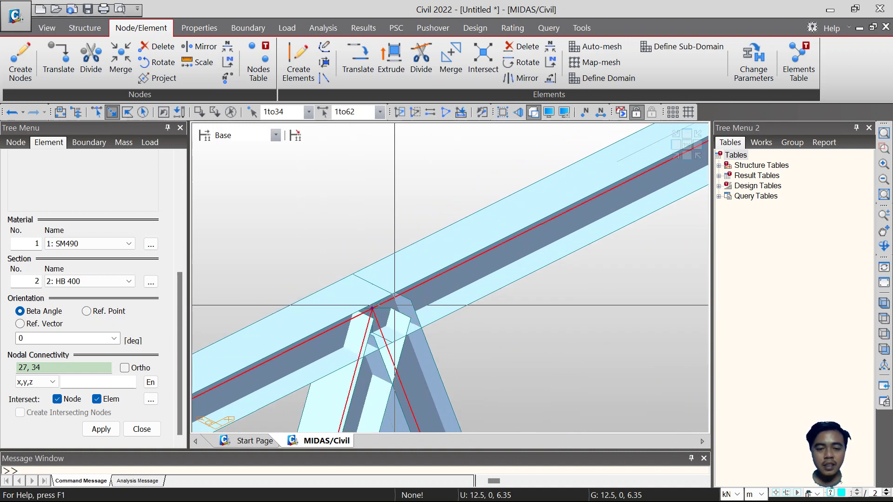
pyautogui.scroll(-3, 390, 300)
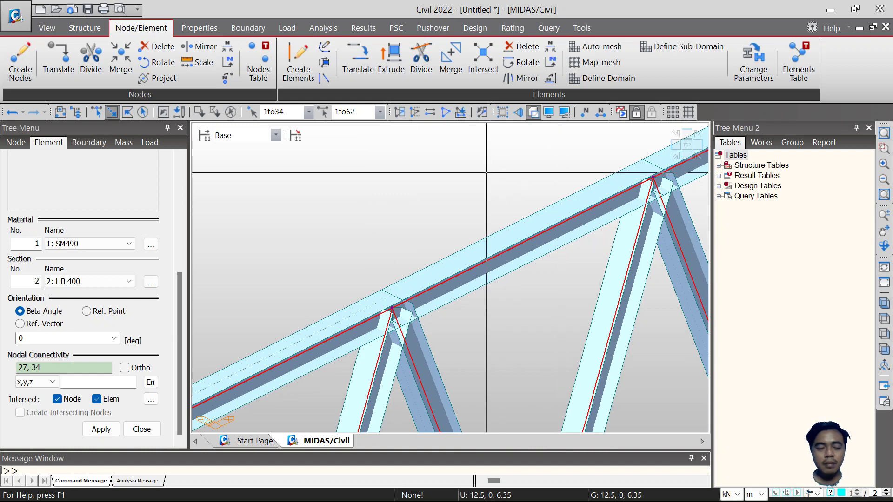
pyautogui.click(142, 429)
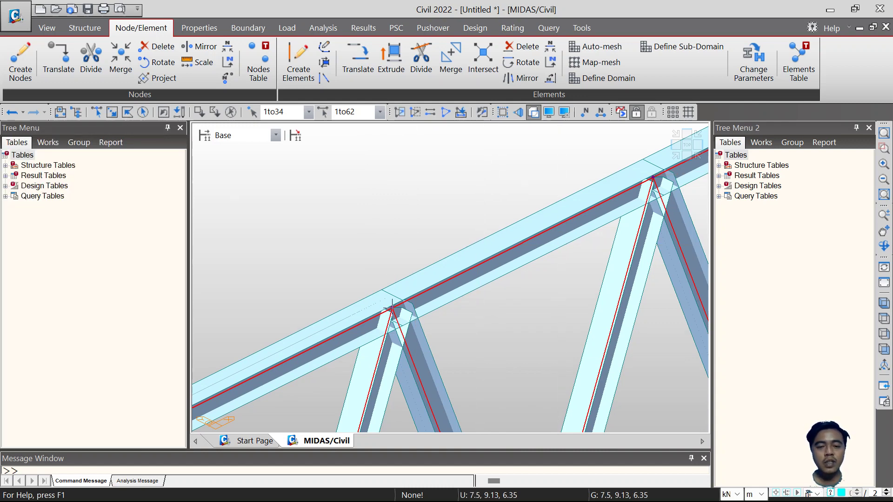
# Change the element local axis of all selected truss members by assigning a beta angle of 90 degrees.
pyautogui.rightClick(407, 199)
pyautogui.moveTo(441, 223)
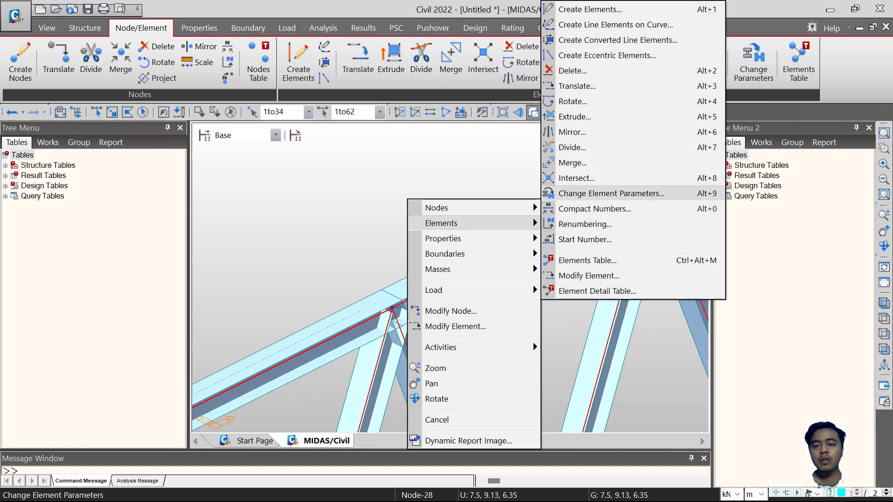
pyautogui.click(611, 194)
pyautogui.moveTo(180, 270); pyautogui.dragTo(180, 328)
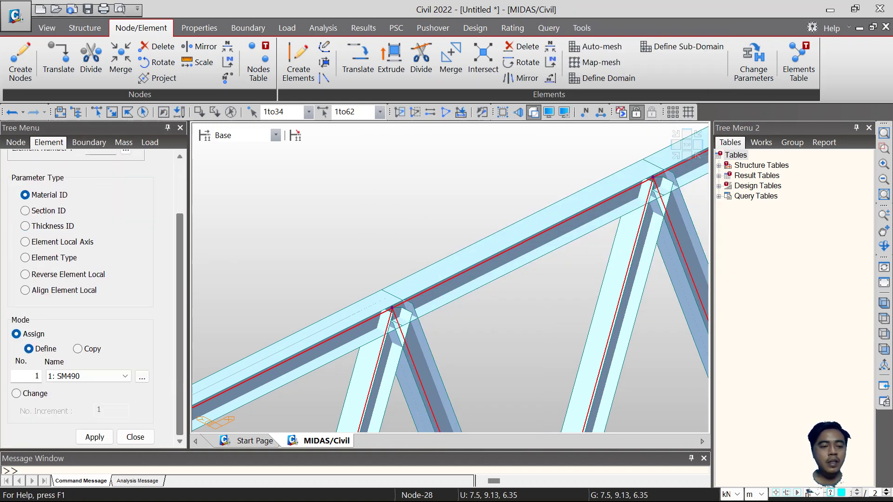
pyautogui.click(51, 226)
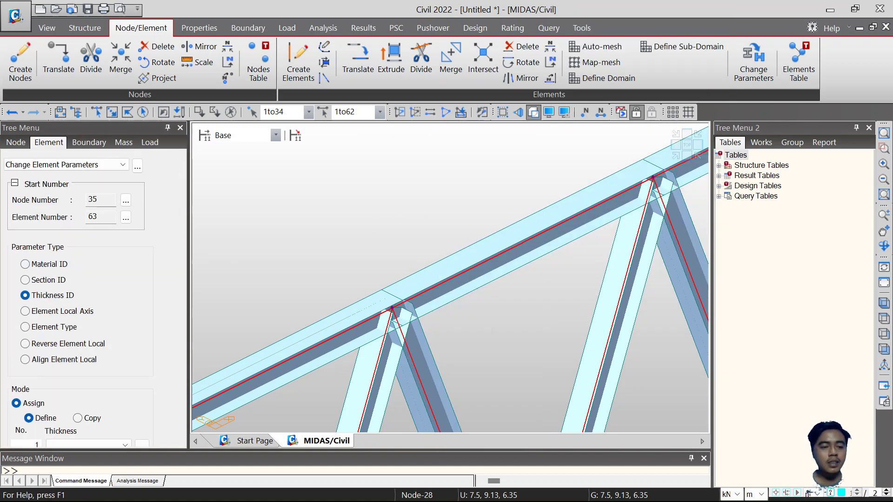
pyautogui.click(52, 313)
pyautogui.scroll(-5, 51, 313)
pyautogui.scroll(-5, 79, 298)
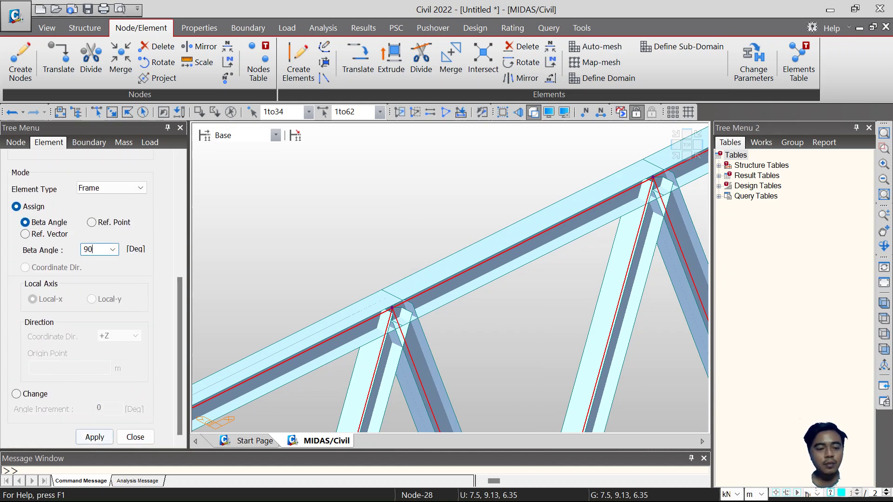
pyautogui.click(95, 437)
pyautogui.scroll(-2, 447, 266)
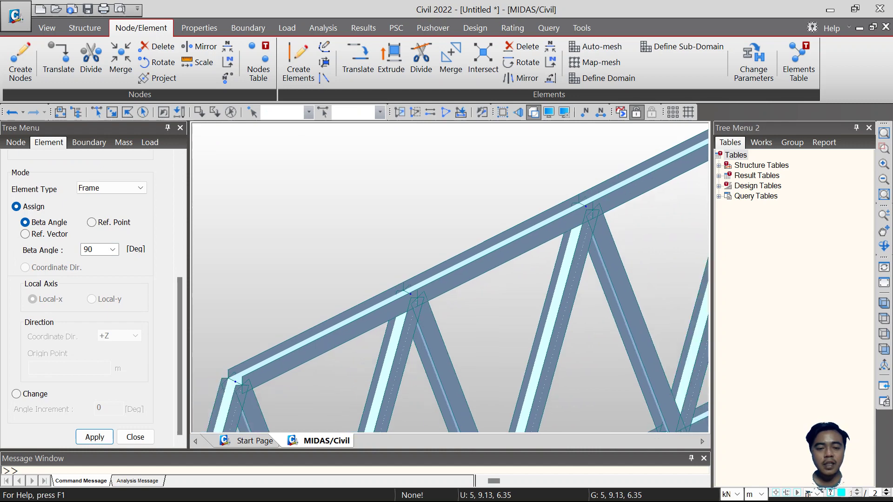
pyautogui.scroll(-1, 262, 373)
pyautogui.scroll(6, 261, 373)
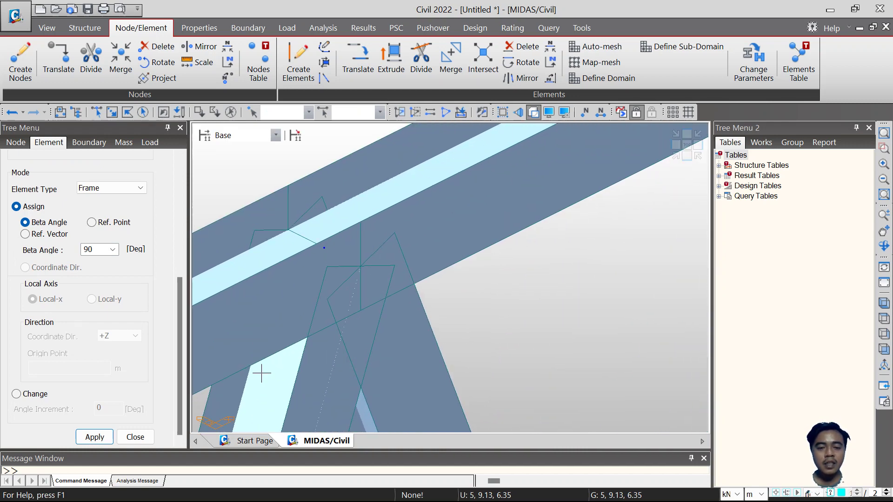
pyautogui.click(135, 437)
# Define five structure groups named Diagonal, Girder, CG, Stringer and Bracing.
pyautogui.scroll(-5, 463, 264)
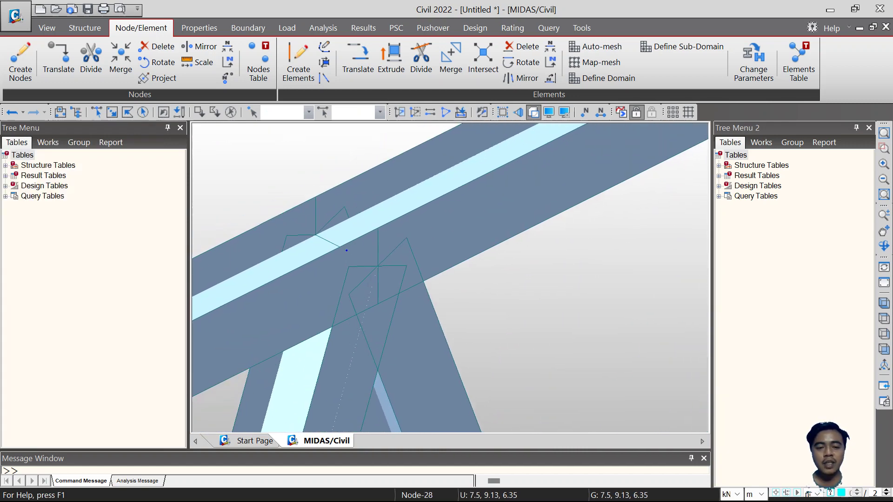
pyautogui.scroll(-1, 461, 247)
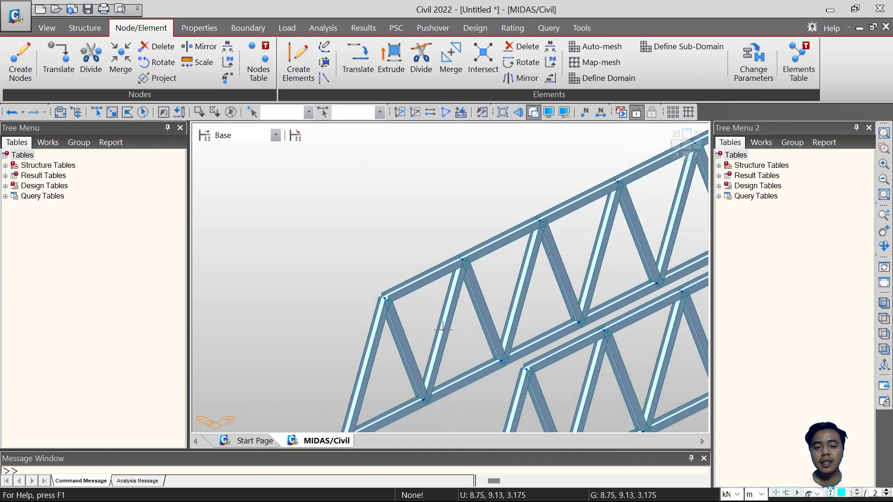
pyautogui.click(676, 156)
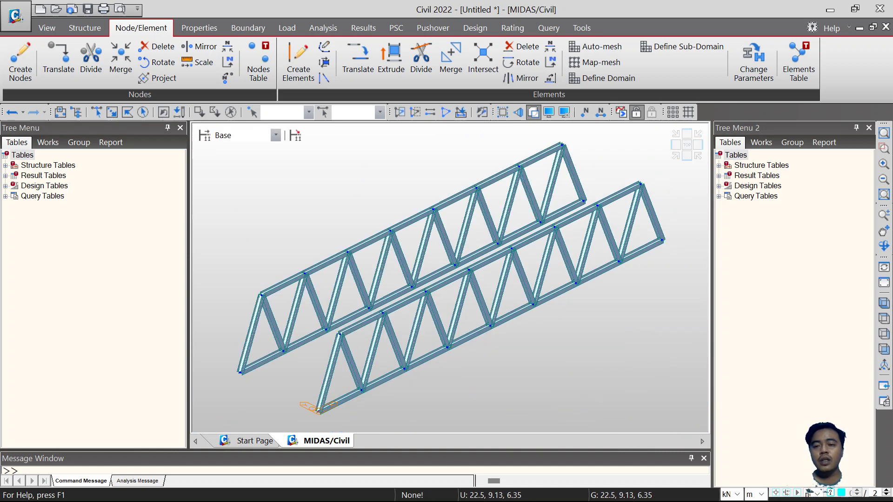
pyautogui.click(791, 142)
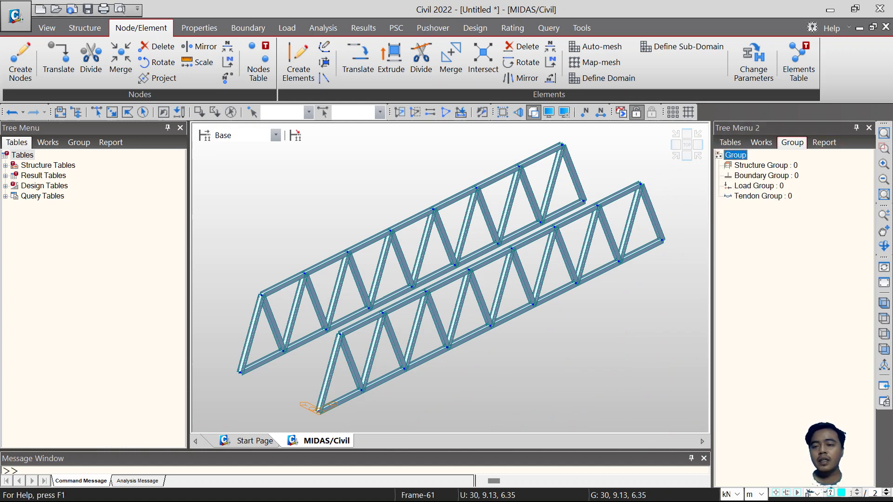
pyautogui.click(763, 165)
pyautogui.rightClick(763, 165)
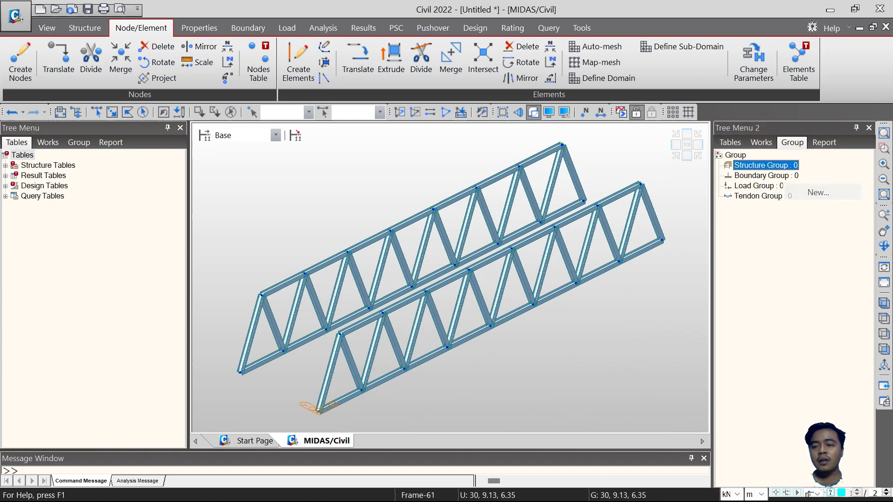
pyautogui.click(817, 191)
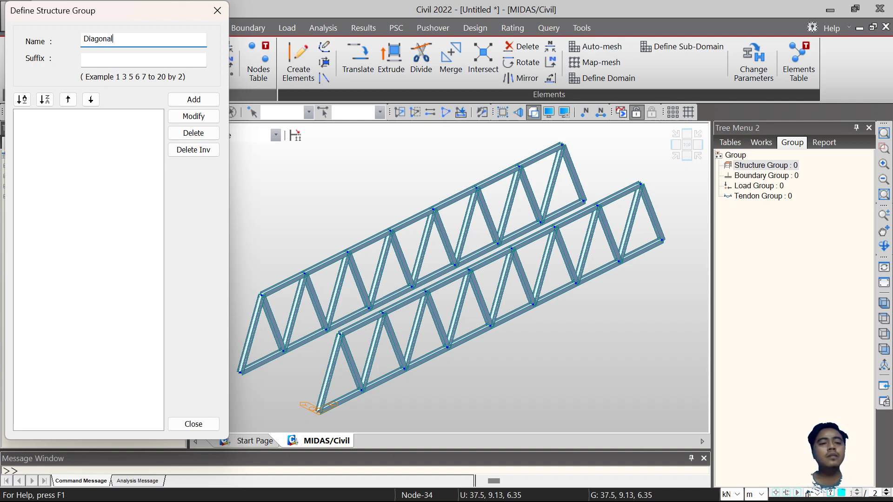
pyautogui.click(194, 100)
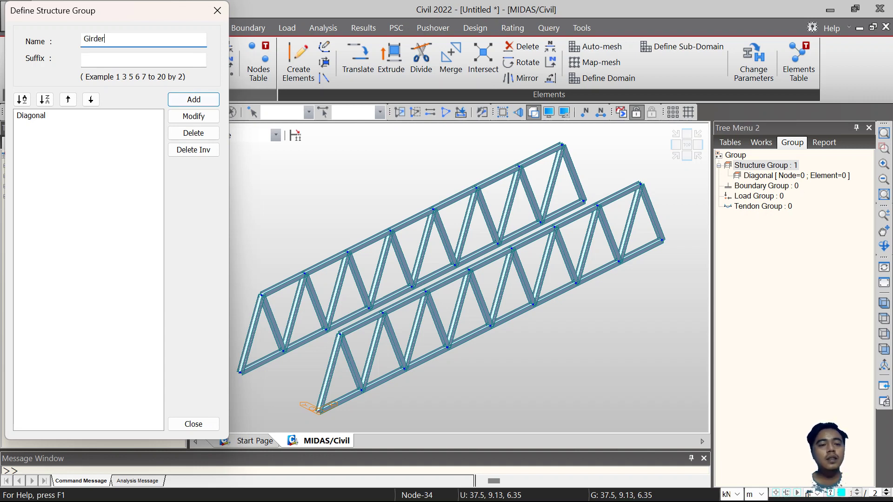
pyautogui.press('Return')
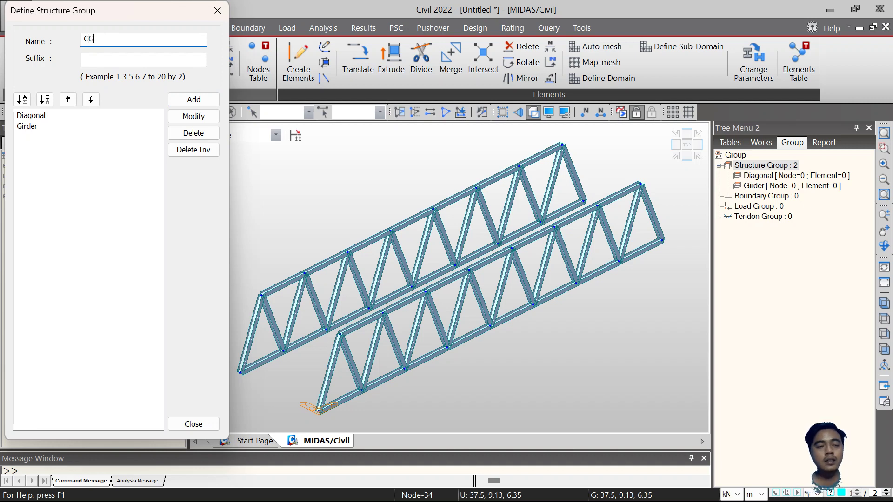
pyautogui.write('CG')
pyautogui.press('Return')
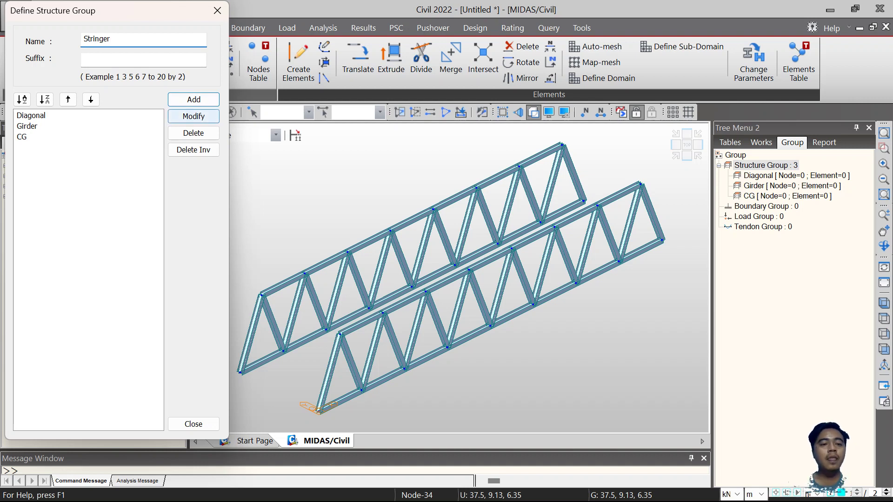
pyautogui.press('Return')
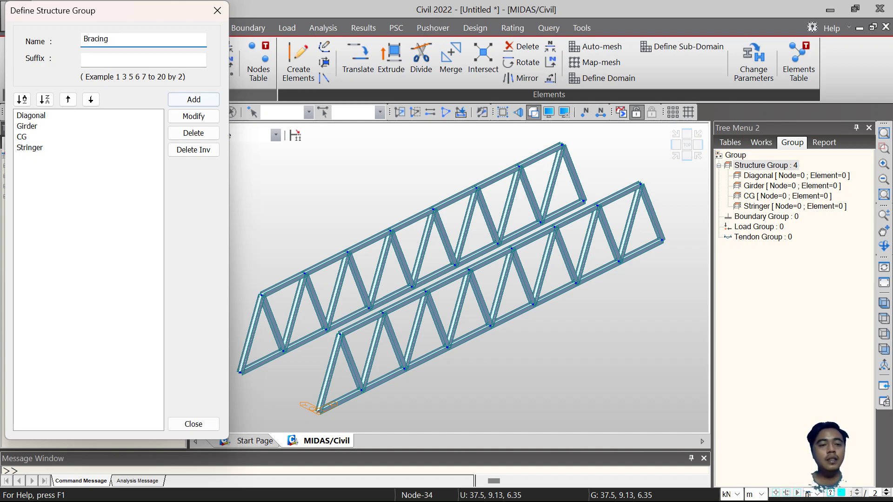
pyautogui.press('Return')
pyautogui.press('Escape')
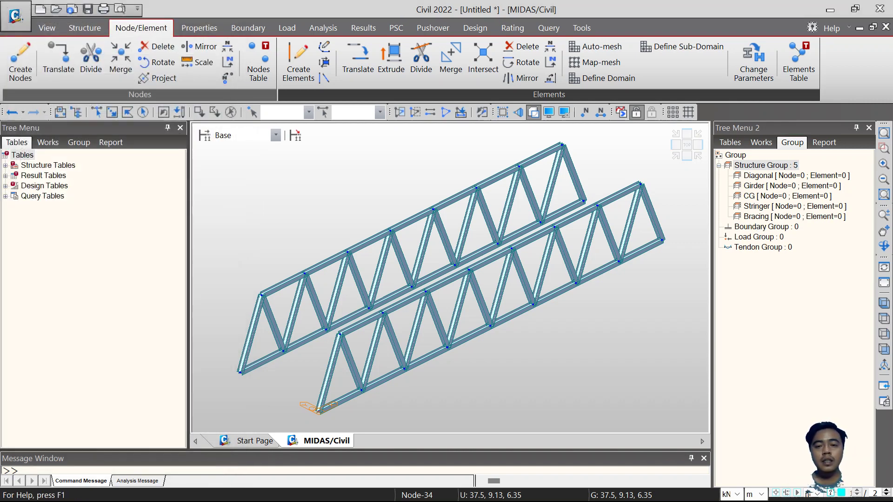
# Select the diagonal elements of both truss planes and assign them to the Diagonal structure group.
pyautogui.click(687, 155)
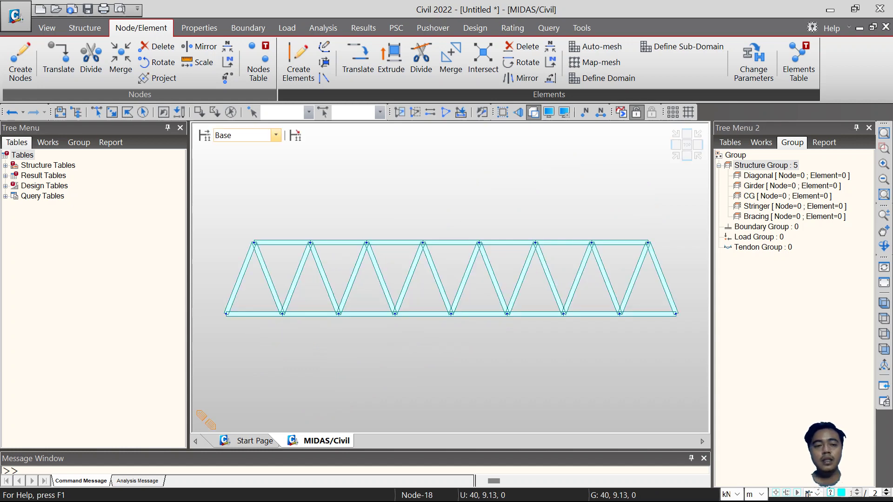
pyautogui.click(112, 112)
pyautogui.moveTo(693, 282); pyautogui.dragTo(204, 272)
pyautogui.click(676, 155)
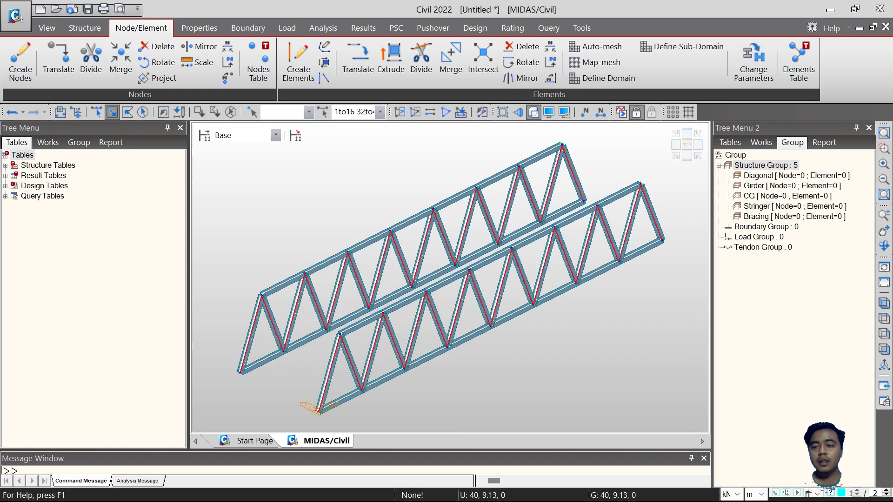
pyautogui.click(757, 177)
pyautogui.moveTo(757, 177); pyautogui.dragTo(602, 194)
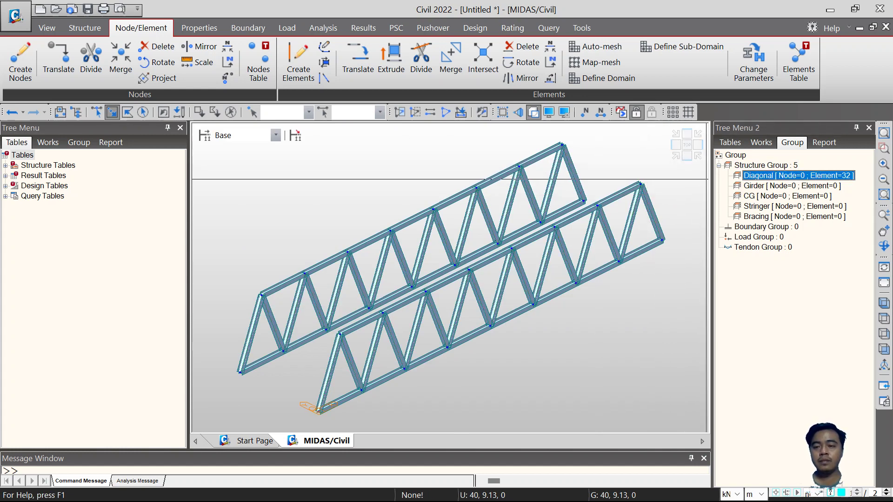
# Hide the Diagonal structure group and select all top chord elements of both truss planes in front view.
pyautogui.rightClick(759, 176)
pyautogui.click(795, 291)
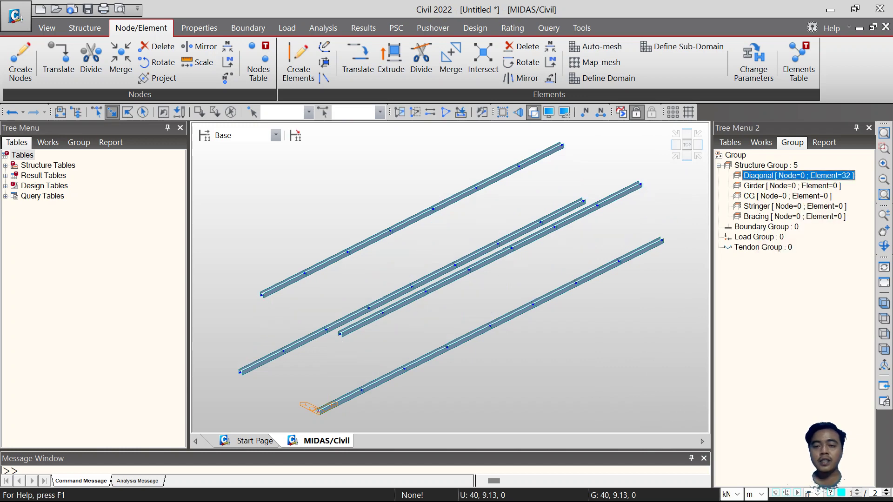
pyautogui.click(687, 156)
pyautogui.moveTo(295, 233); pyautogui.dragTo(292, 255)
pyautogui.moveTo(341, 229); pyautogui.dragTo(338, 253)
pyautogui.moveTo(393, 220); pyautogui.dragTo(386, 254)
pyautogui.moveTo(458, 220); pyautogui.dragTo(452, 255)
pyautogui.moveTo(516, 222); pyautogui.dragTo(507, 254)
pyautogui.moveTo(557, 233); pyautogui.dragTo(552, 255)
pyautogui.moveTo(623, 225); pyautogui.dragTo(618, 255)
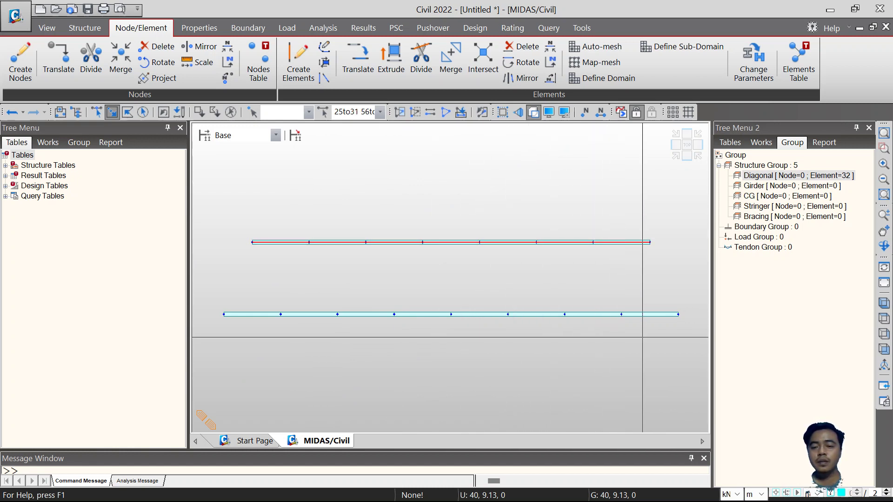
# Add all bottom chord elements of both truss planes to the selection.
pyautogui.moveTo(659, 296); pyautogui.dragTo(646, 334)
pyautogui.moveTo(550, 294); pyautogui.dragTo(545, 328)
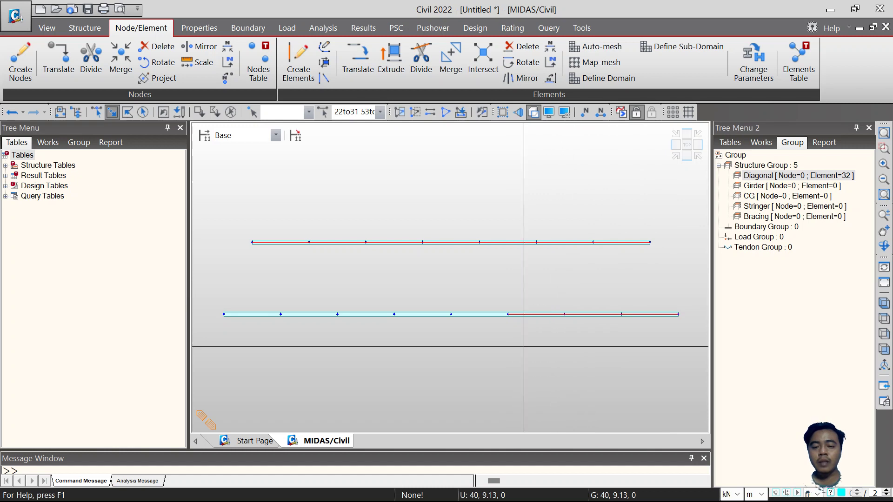
pyautogui.moveTo(490, 293); pyautogui.dragTo(488, 322)
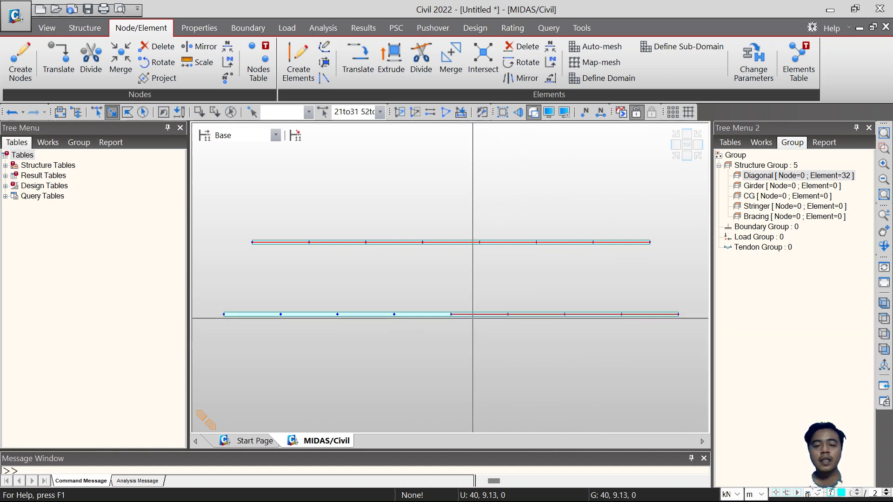
pyautogui.moveTo(428, 298); pyautogui.dragTo(428, 326)
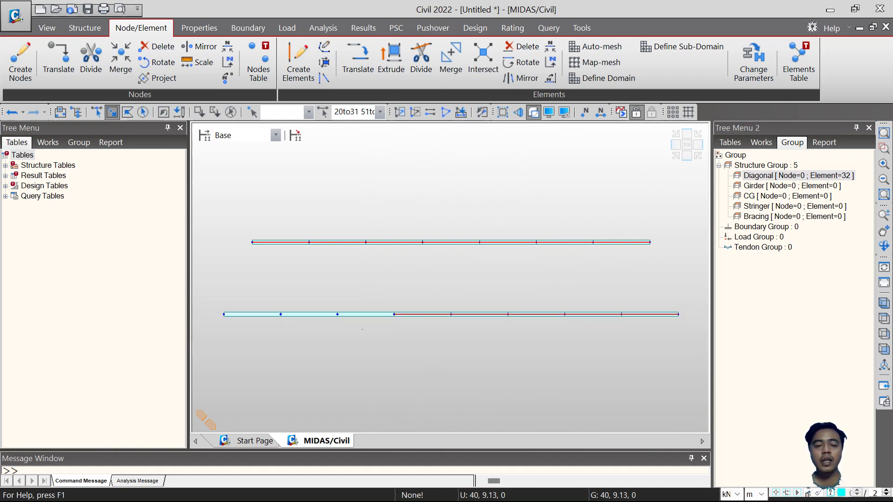
pyautogui.moveTo(353, 329); pyautogui.dragTo(352, 329)
pyautogui.moveTo(316, 303); pyautogui.dragTo(308, 328)
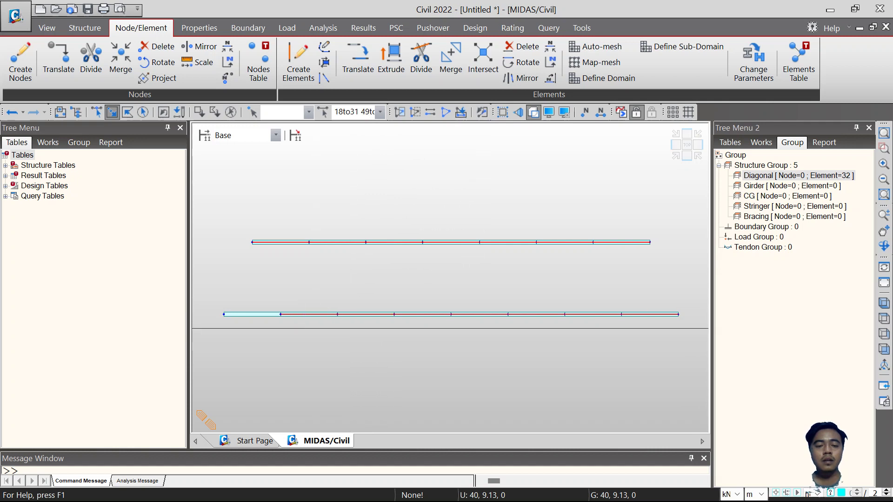
pyautogui.moveTo(251, 304); pyautogui.dragTo(241, 322)
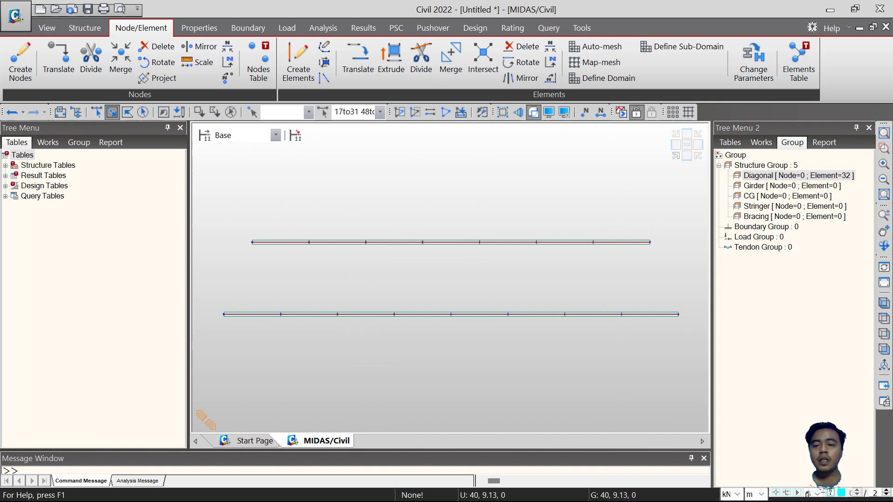
# Assign the selected chord elements to the Girder structure group, and redisplay the whole model as wireframe.
pyautogui.click(502, 112)
pyautogui.click(791, 185)
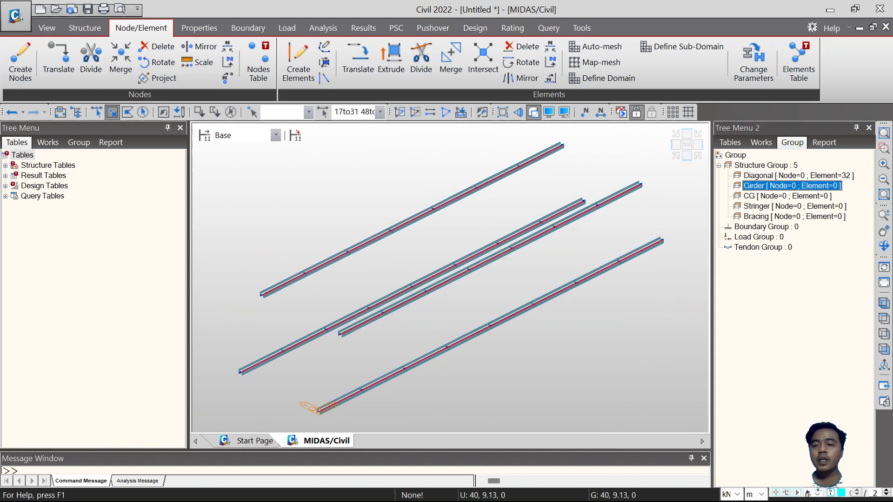
pyautogui.moveTo(790, 185); pyautogui.dragTo(631, 201)
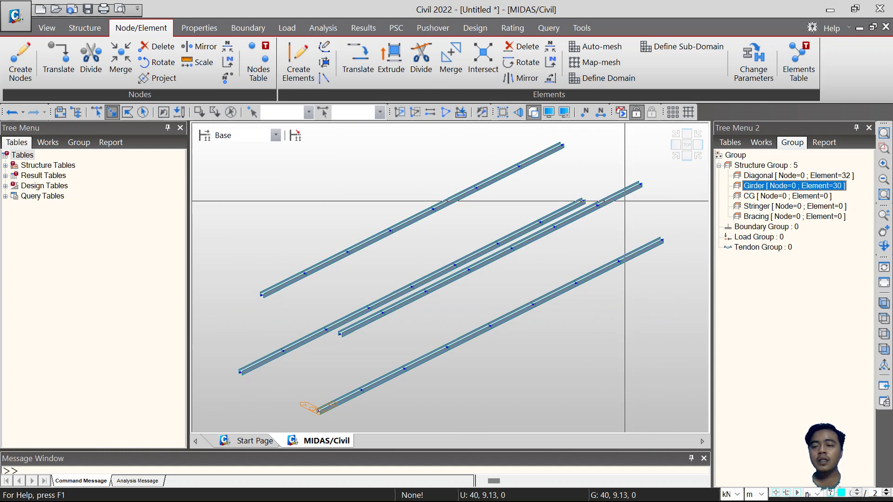
pyautogui.click(445, 112)
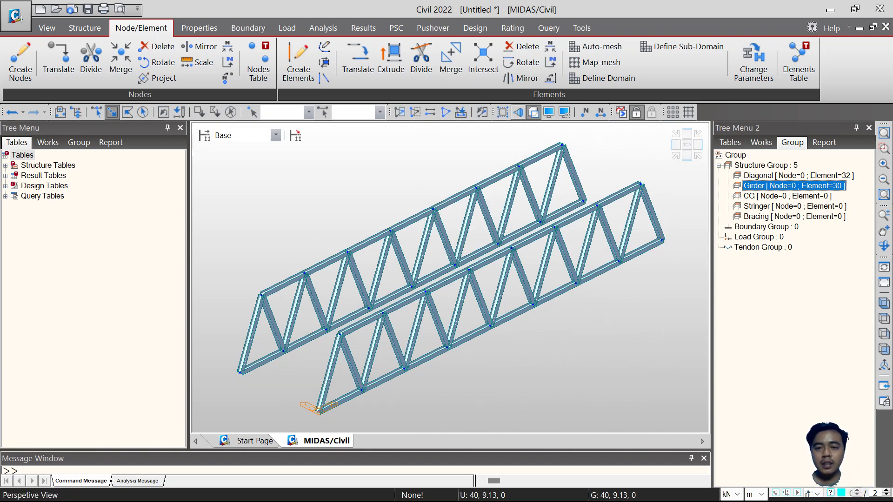
pyautogui.click(533, 112)
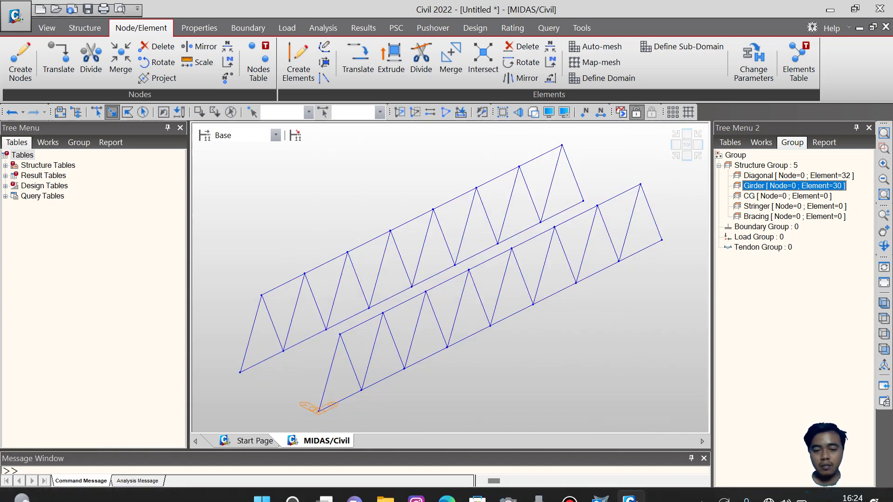
# Switch to SAP2000 and look up the location coordinates of the first stringer joint on the end cross girder.
pyautogui.click(630, 485)
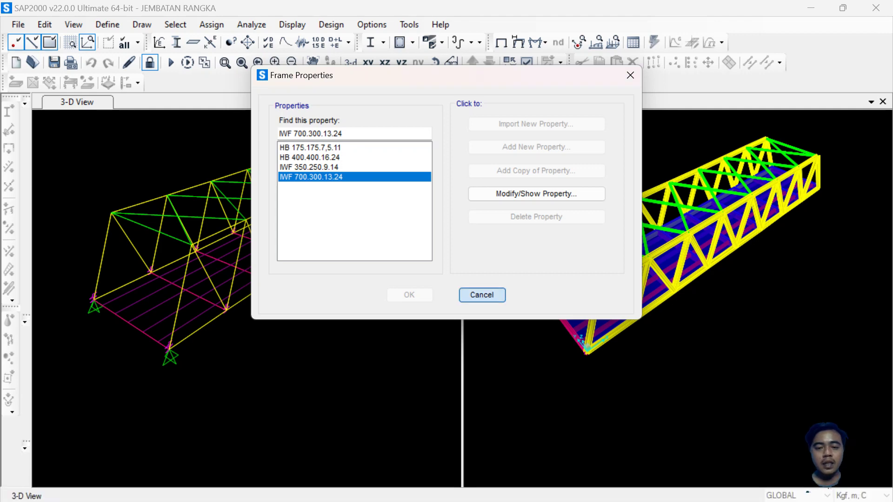
pyautogui.click(482, 295)
pyautogui.click(168, 346)
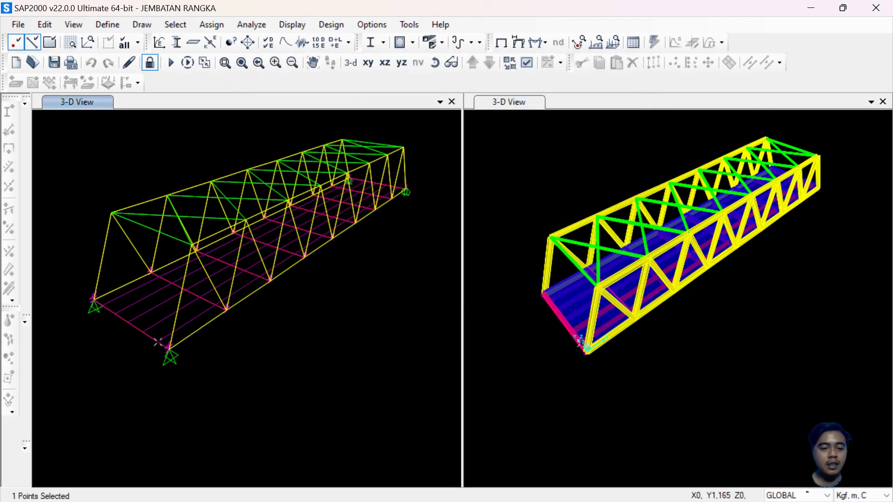
pyautogui.rightClick(167, 347)
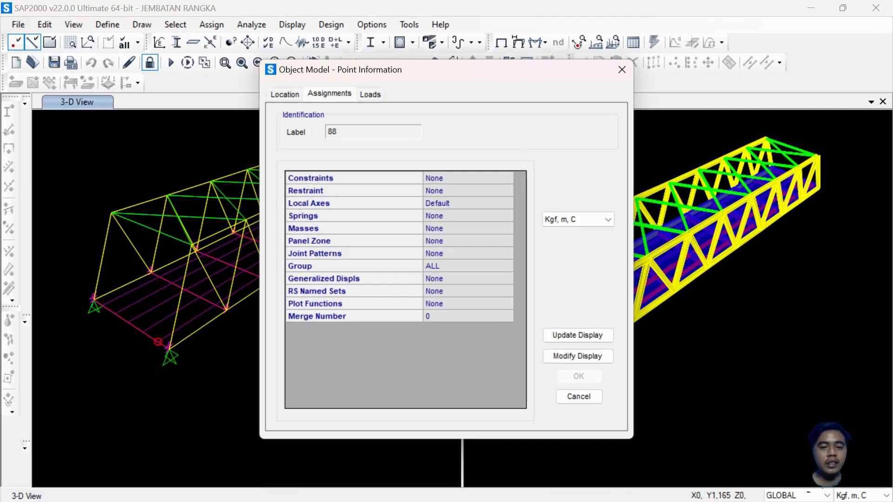
pyautogui.click(285, 94)
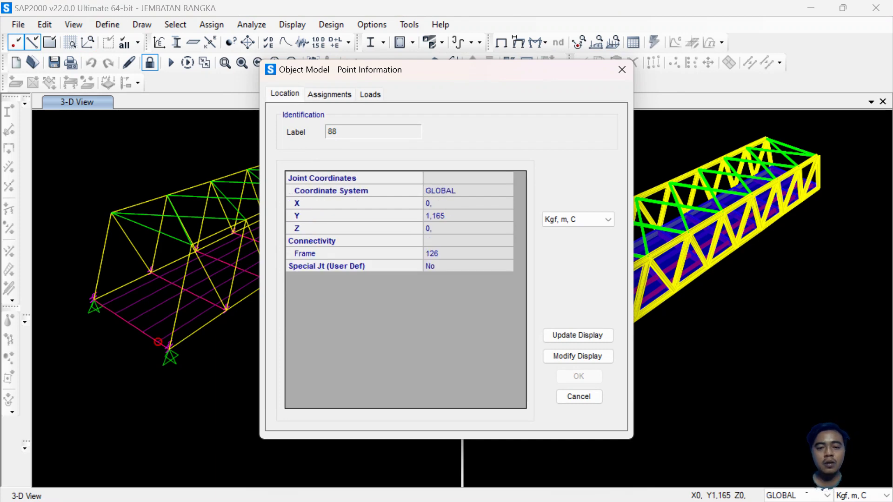
pyautogui.press('Escape')
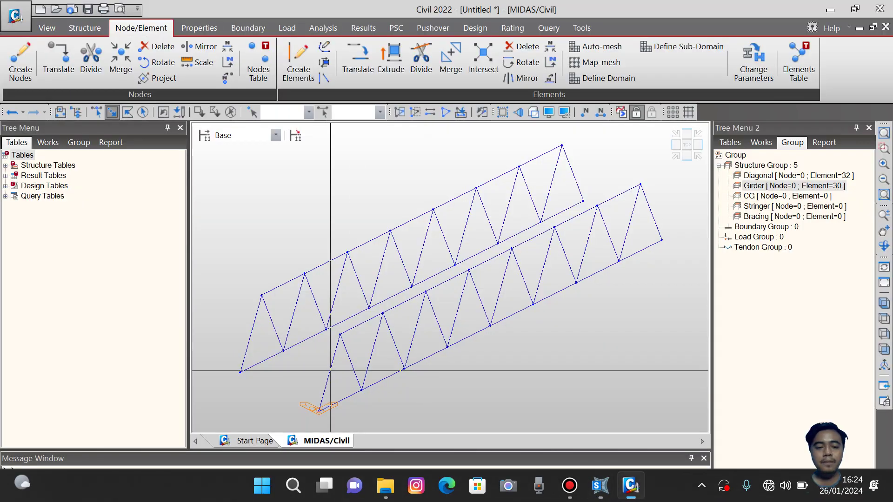
# In MIDAS Civil, select the nine bottom chord nodes of the truss plane at the origin and activate only those nodes.
pyautogui.click(318, 411)
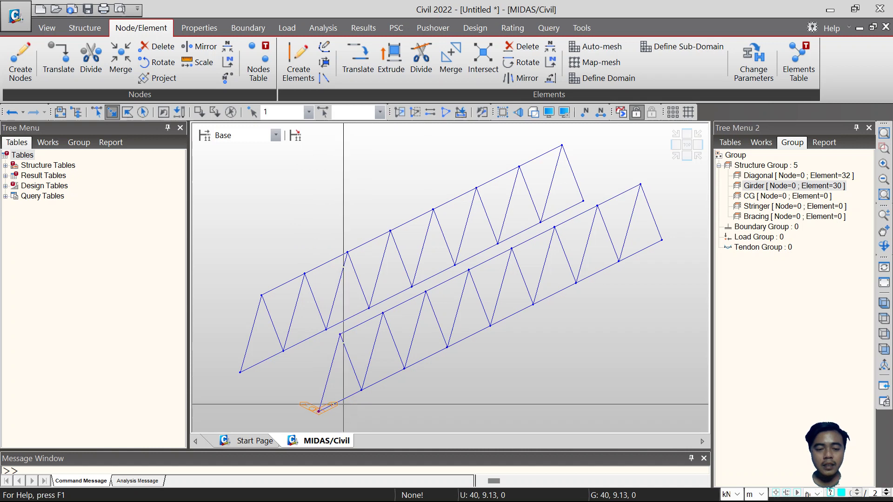
pyautogui.click(361, 390)
pyautogui.click(404, 369)
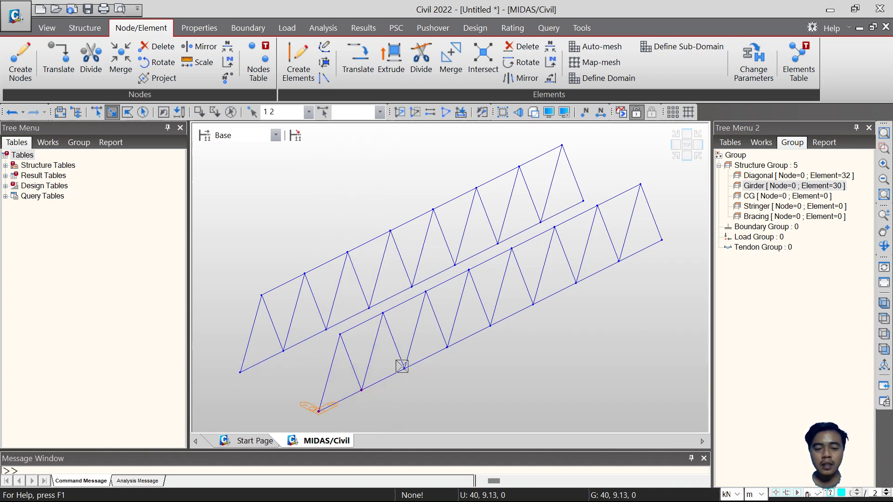
pyautogui.click(446, 347)
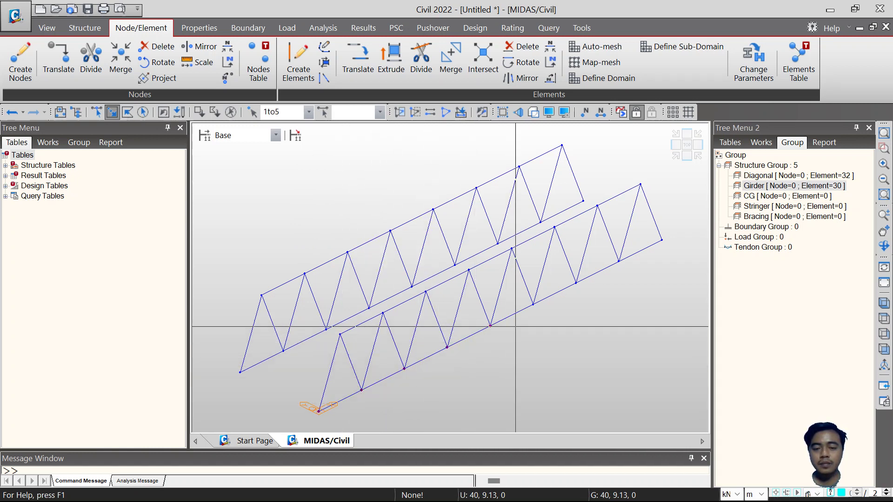
pyautogui.click(490, 326)
pyautogui.click(533, 304)
pyautogui.click(576, 282)
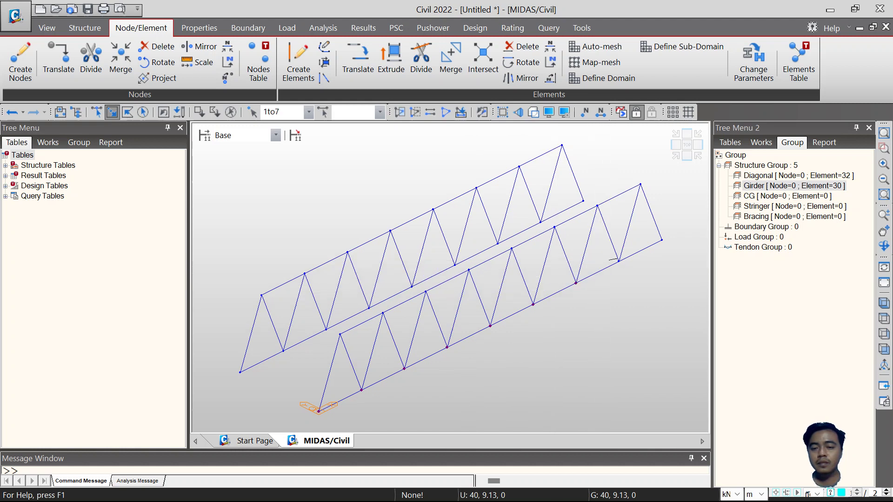
pyautogui.click(619, 261)
pyautogui.click(662, 240)
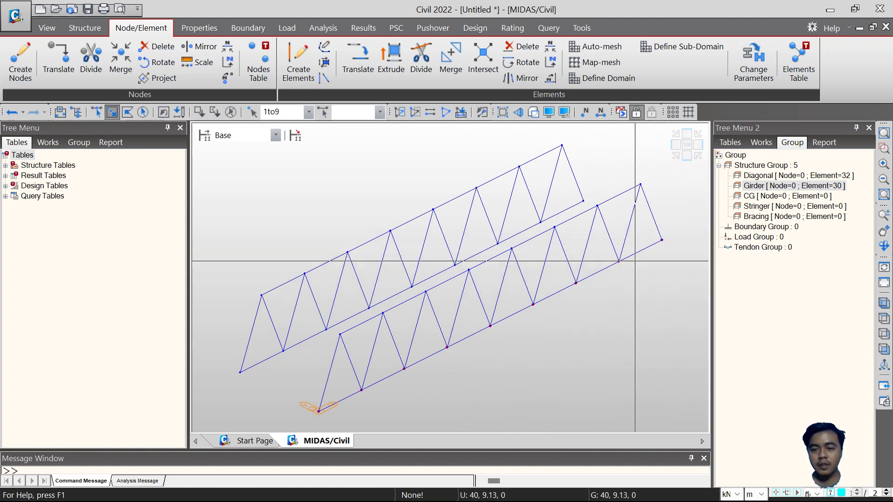
pyautogui.click(399, 112)
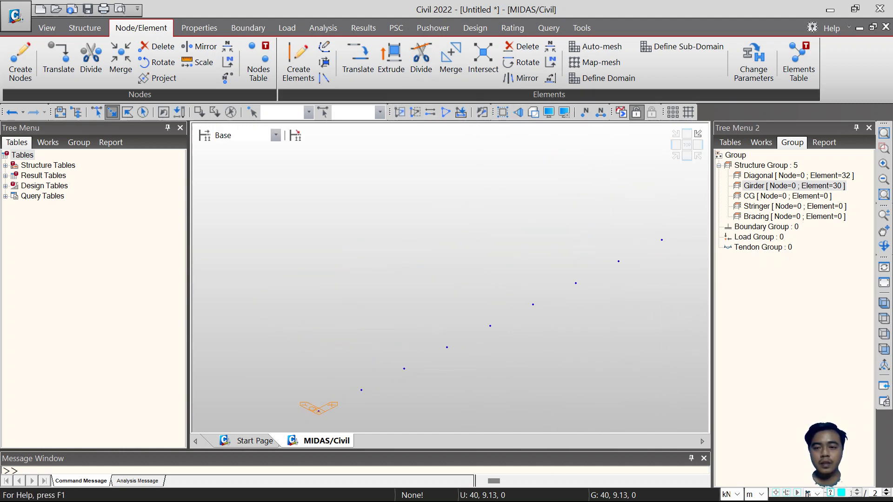
# Copy the nine bottom chord nodes once by 0, 1.165, 0 m with Intersect Frame Elements enabled.
pyautogui.click(687, 144)
pyautogui.scroll(-3, 475, 211)
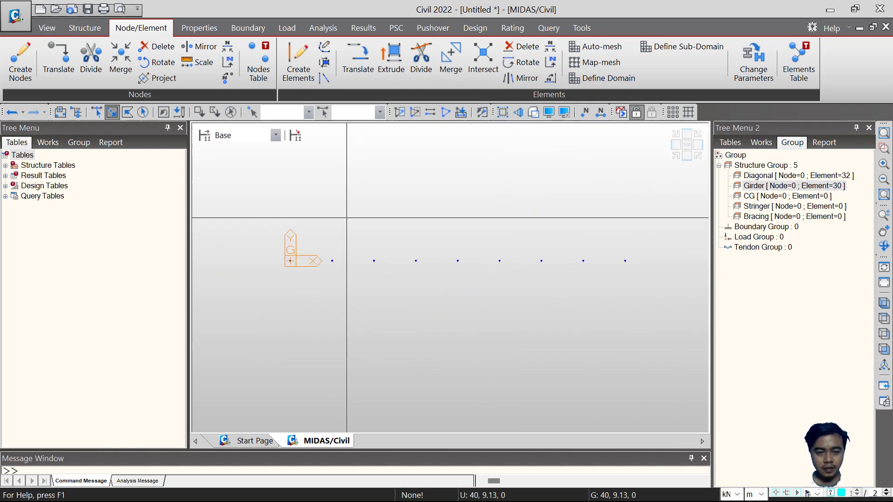
pyautogui.moveTo(281, 223); pyautogui.dragTo(579, 340)
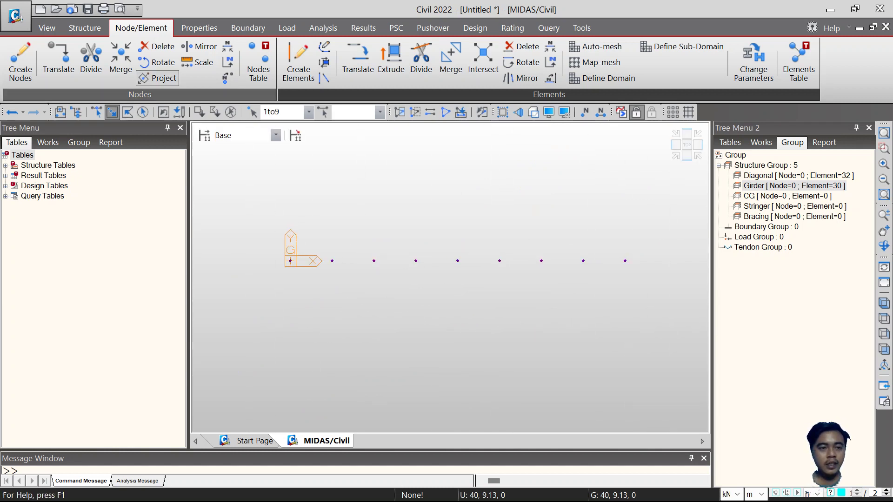
pyautogui.click(59, 60)
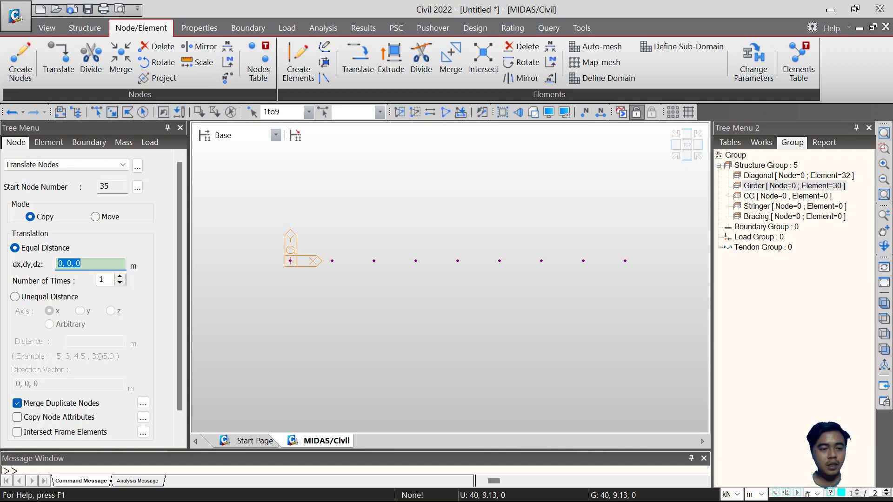
pyautogui.click(71, 264)
pyautogui.press('BackSpace')
pyautogui.write('1.')
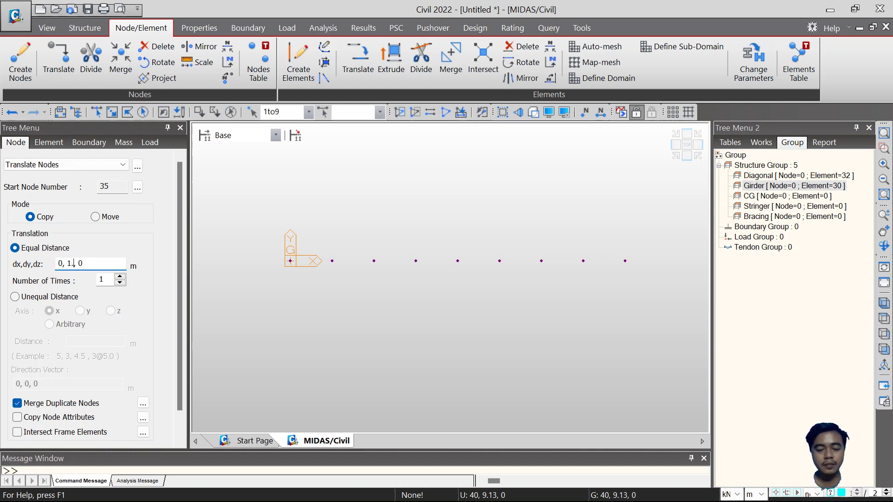
pyautogui.write('165')
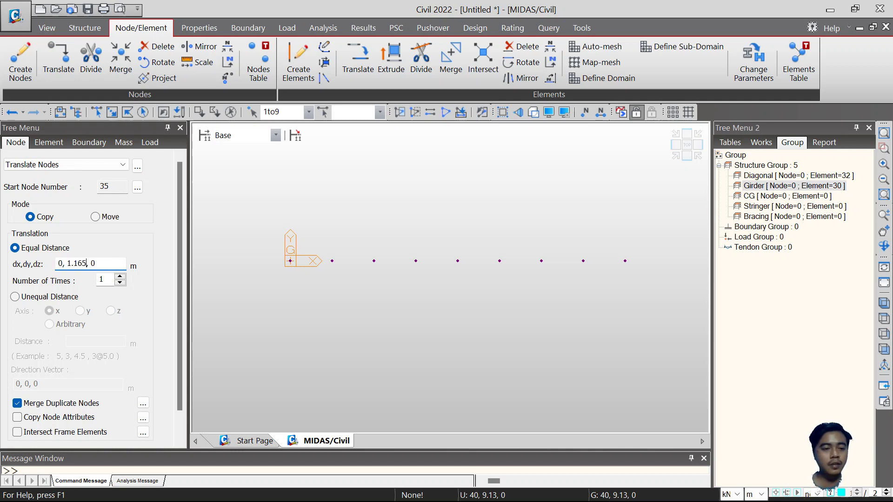
pyautogui.scroll(-1, 93, 293)
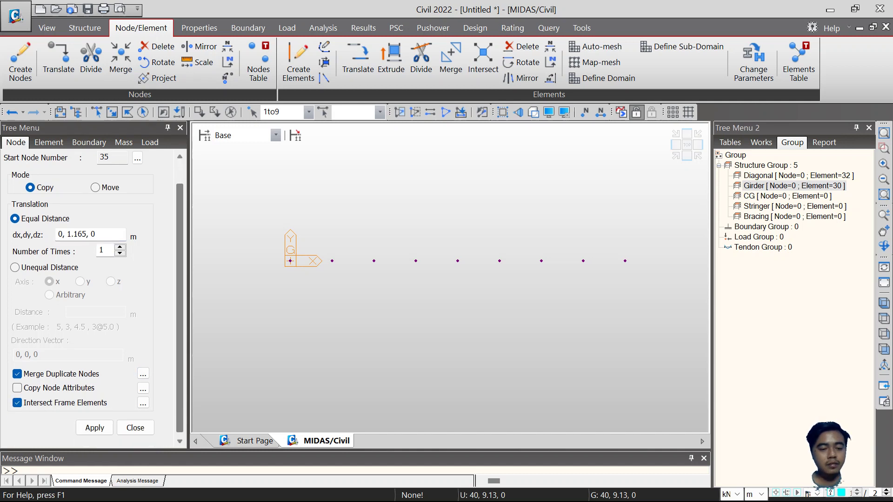
pyautogui.click(95, 428)
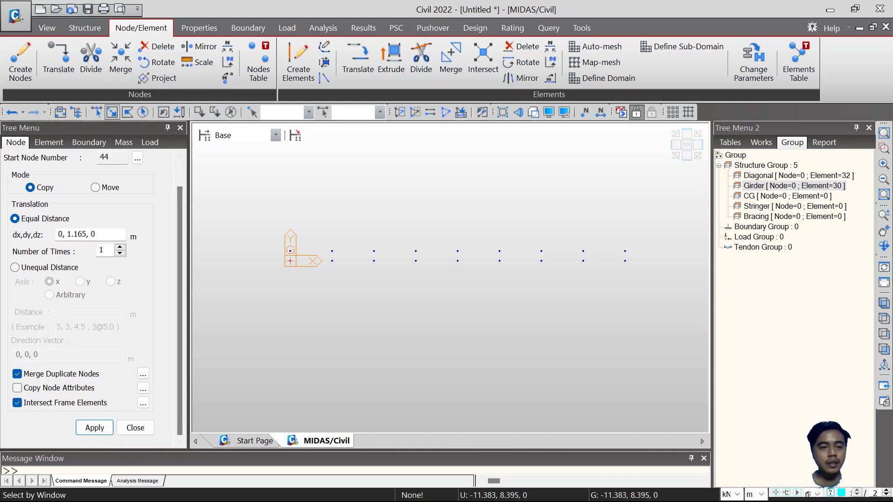
# Check the second stringer joint's coordinates in SAP2000, and copy the nine original nodes in MIDAS Civil by 0, 2.865, 0 m.
pyautogui.moveTo(287, 258); pyautogui.dragTo(692, 314)
pyautogui.click(600, 485)
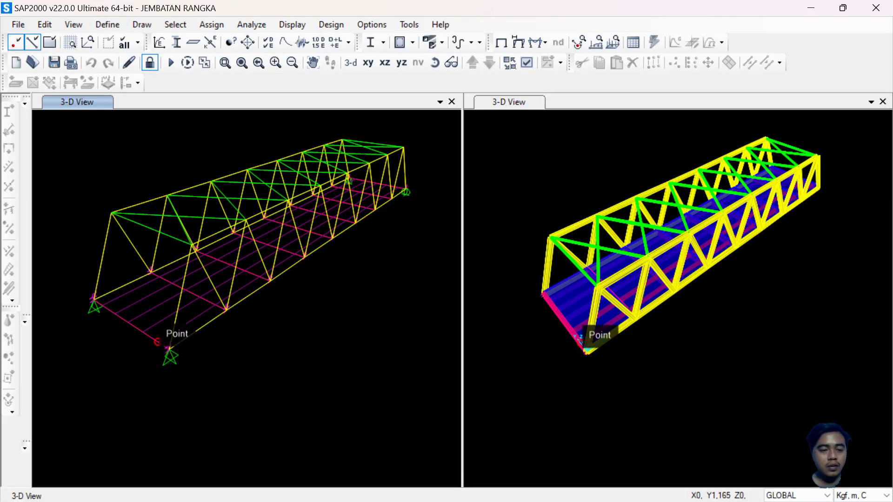
pyautogui.click(142, 331)
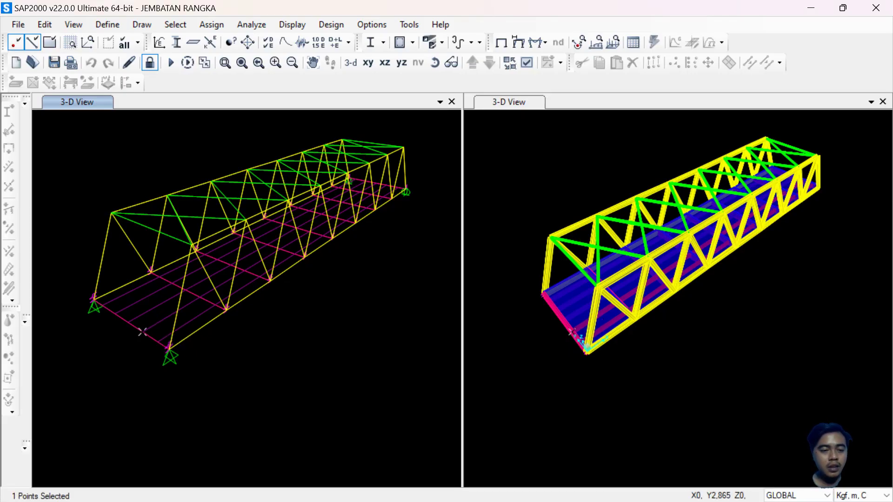
pyautogui.rightClick(142, 332)
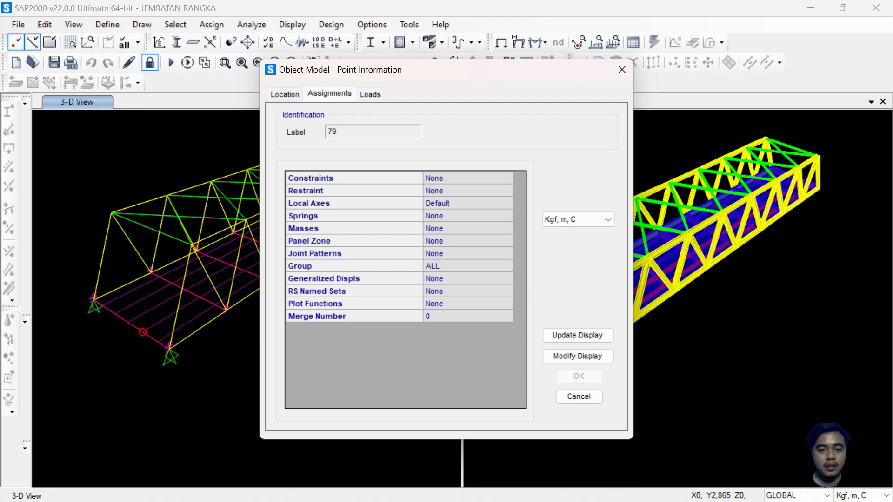
pyautogui.click(285, 94)
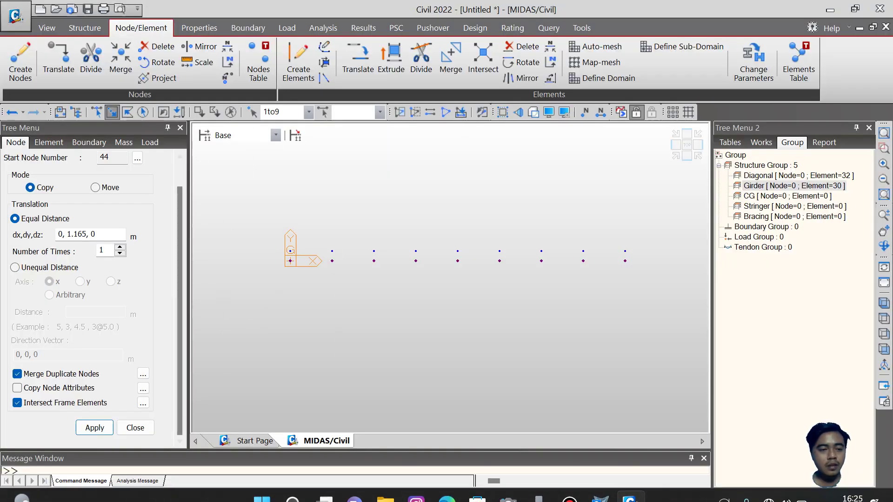
pyautogui.click(71, 234)
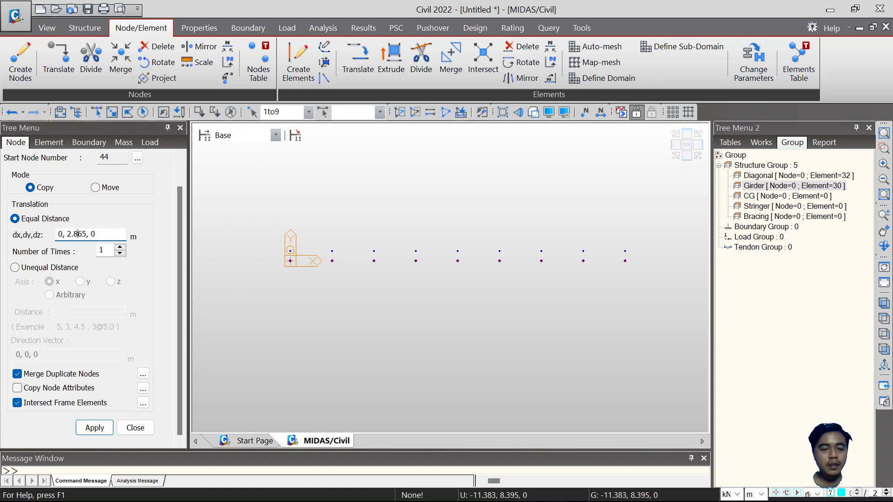
pyautogui.click(94, 428)
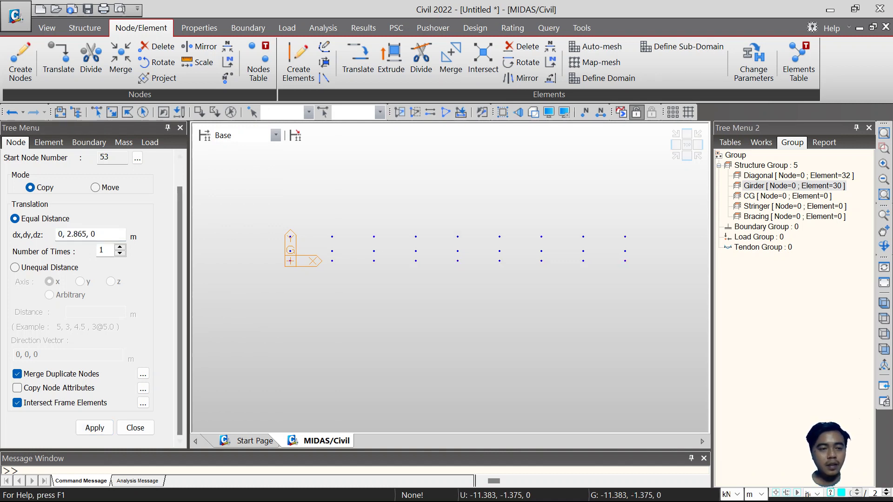
# Select the nine original bottom chord nodes, and look up the third stringer joint's location coordinates in SAP2000.
pyautogui.click(112, 112)
pyautogui.moveTo(279, 255); pyautogui.dragTo(632, 267)
pyautogui.click(600, 486)
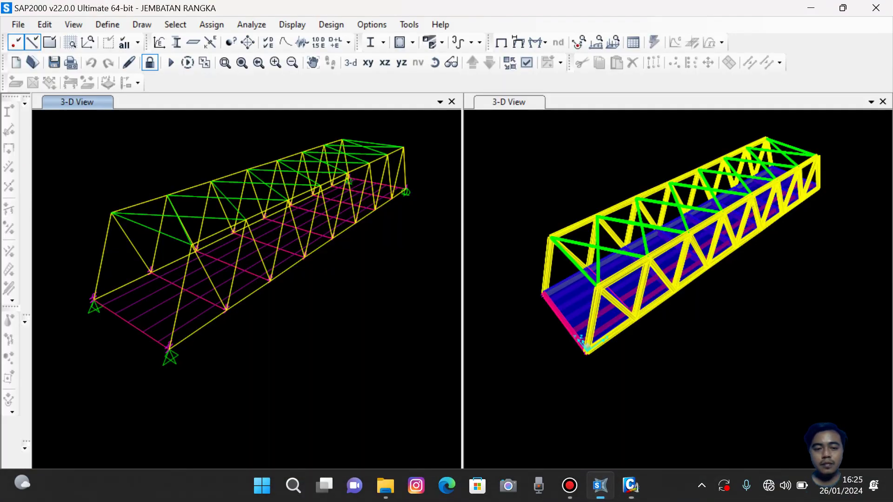
pyautogui.click(128, 322)
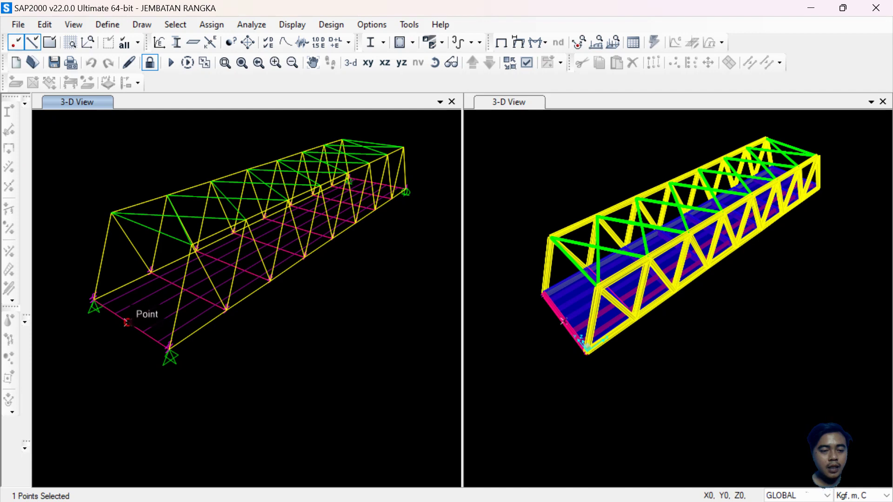
pyautogui.rightClick(127, 323)
pyautogui.click(285, 94)
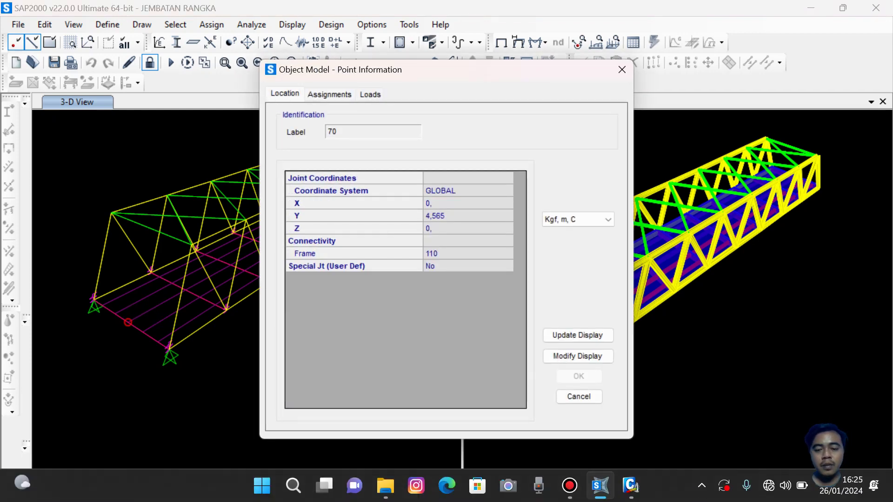
# In MIDAS Civil, copy the nine selected nodes once by 0, 4.565, 0 m.
pyautogui.click(631, 485)
pyautogui.click(73, 234)
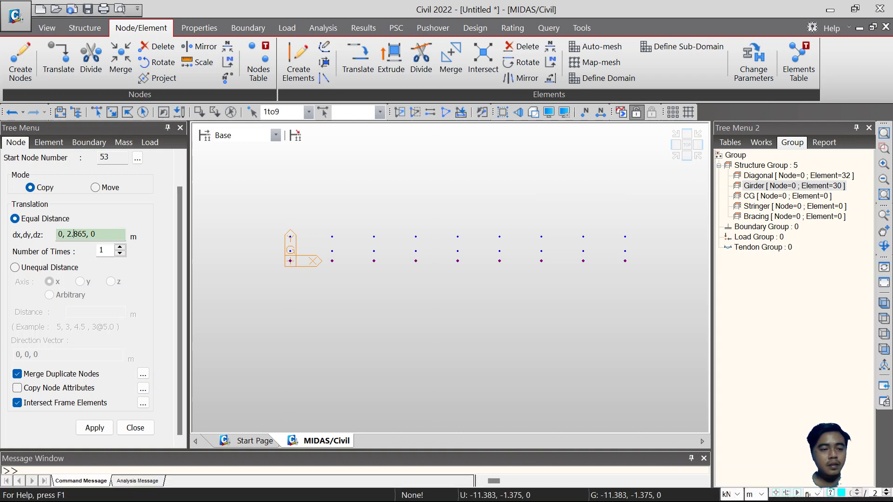
pyautogui.press('BackSpace')
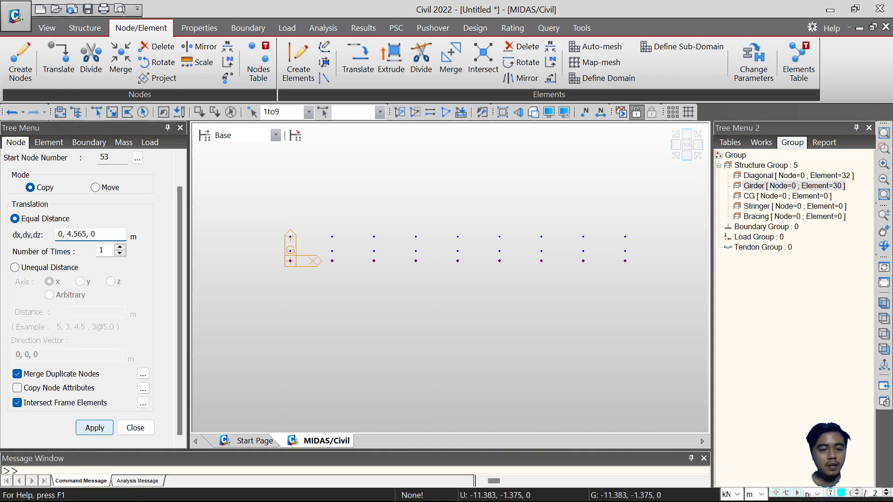
pyautogui.click(94, 428)
# Reselect the nine original nodes, check the fourth stringer joint's coordinates in SAP2000, and return to MIDAS Civil.
pyautogui.click(112, 112)
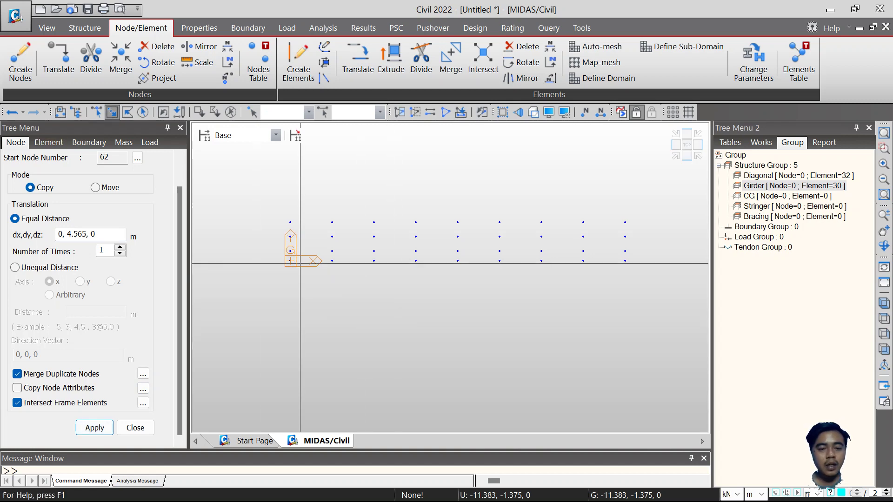
pyautogui.moveTo(286, 257); pyautogui.dragTo(678, 308)
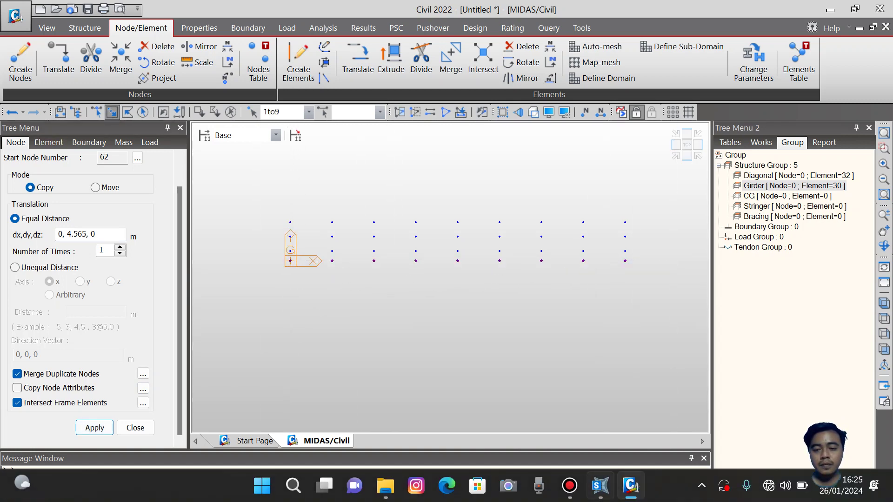
pyautogui.click(600, 486)
pyautogui.press('Escape')
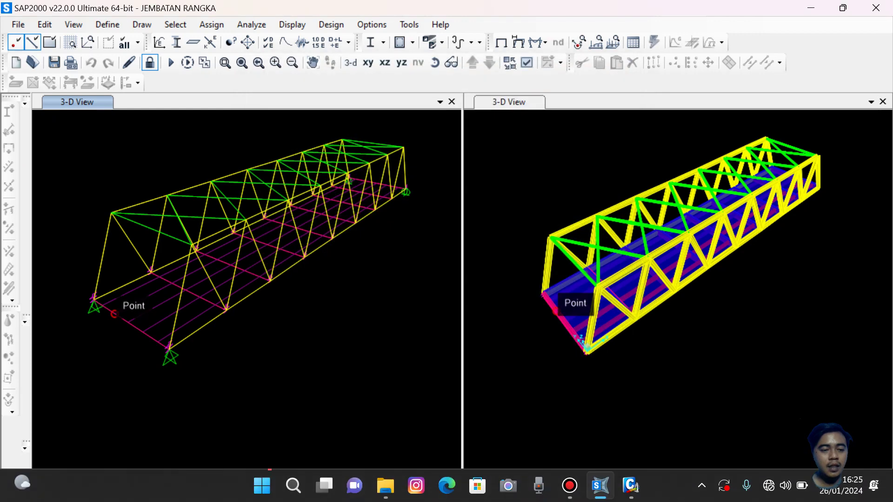
pyautogui.rightClick(113, 313)
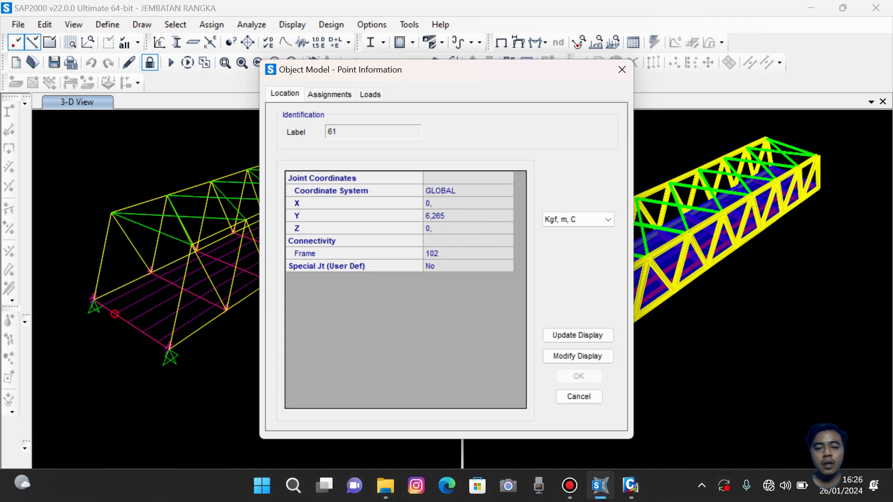
pyautogui.moveTo(600, 486)
pyautogui.click(631, 486)
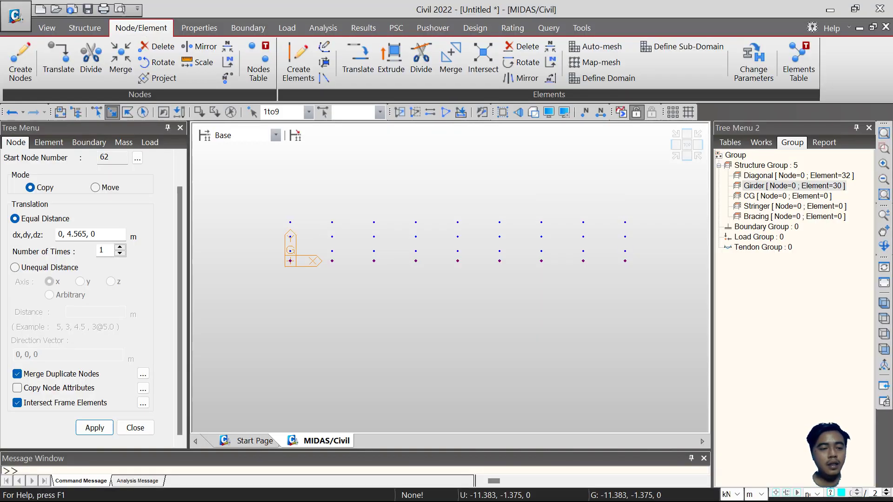
pyautogui.click(71, 234)
pyautogui.write('6')
pyautogui.press('Right')
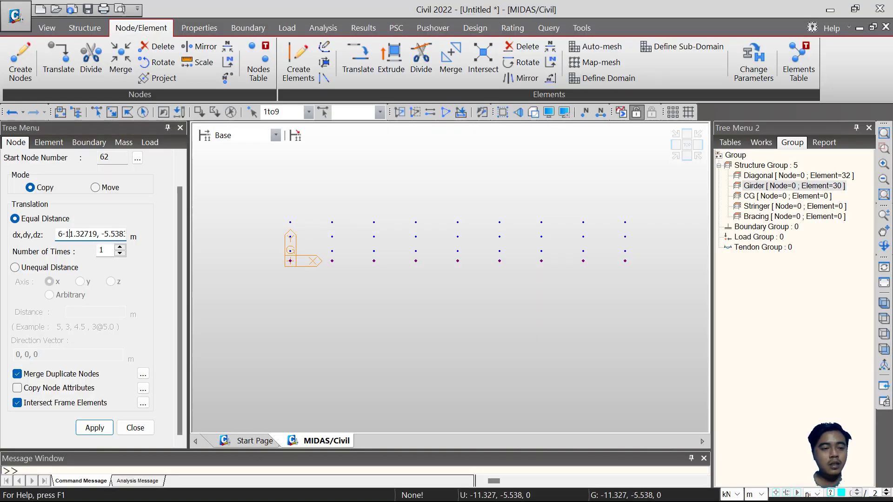
pyautogui.click(135, 428)
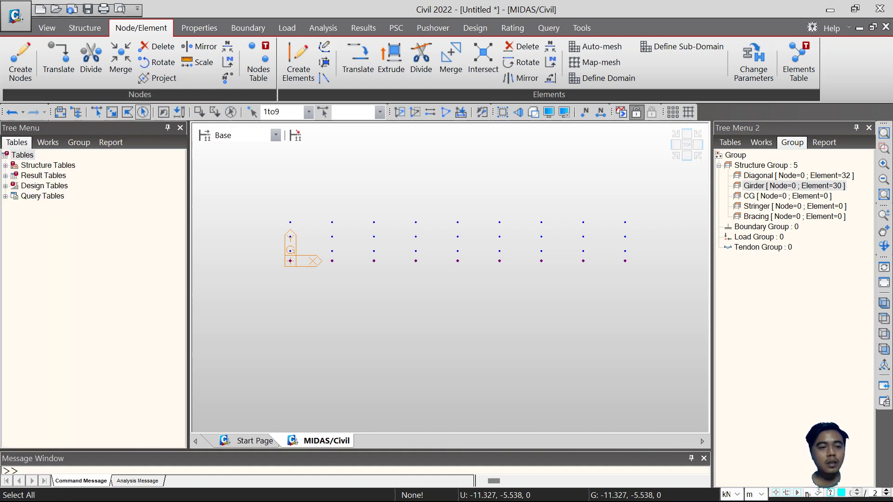
pyautogui.click(58, 60)
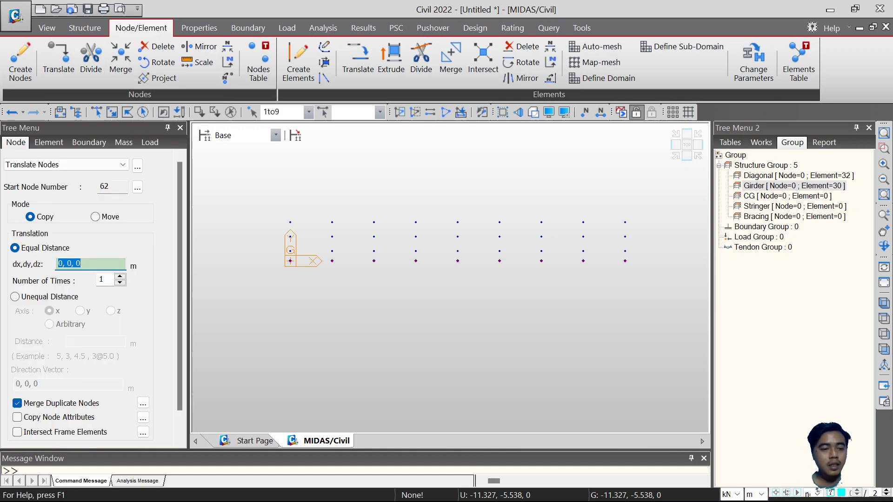
pyautogui.press('BackSpace')
pyautogui.write('6.26511.32719, -5.')
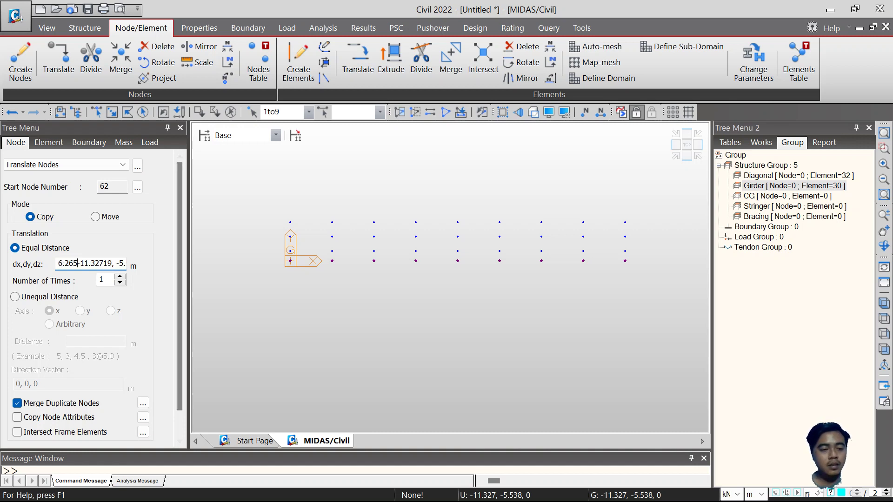
pyautogui.scroll(-2, 140, 409)
pyautogui.click(134, 427)
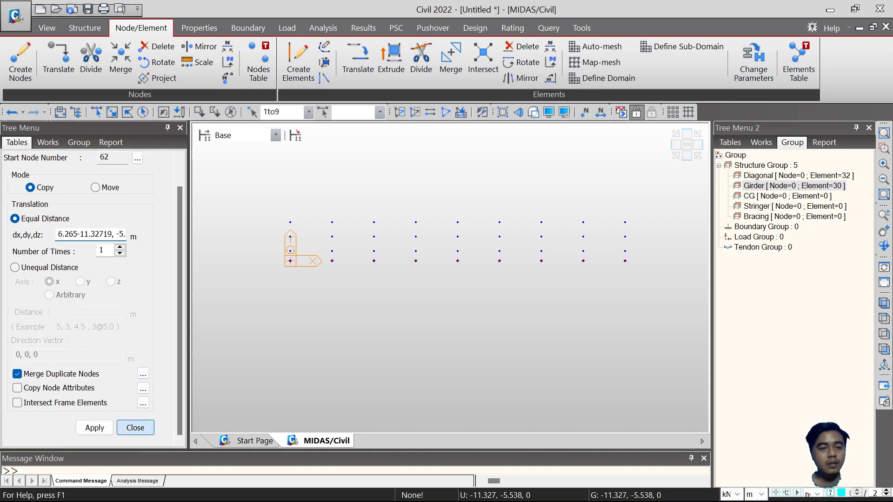
# Restart Translate Nodes and copy the nine selected nodes once by 0, 6.265, 0 m with Intersect Frame Elements enabled.
pyautogui.click(58, 61)
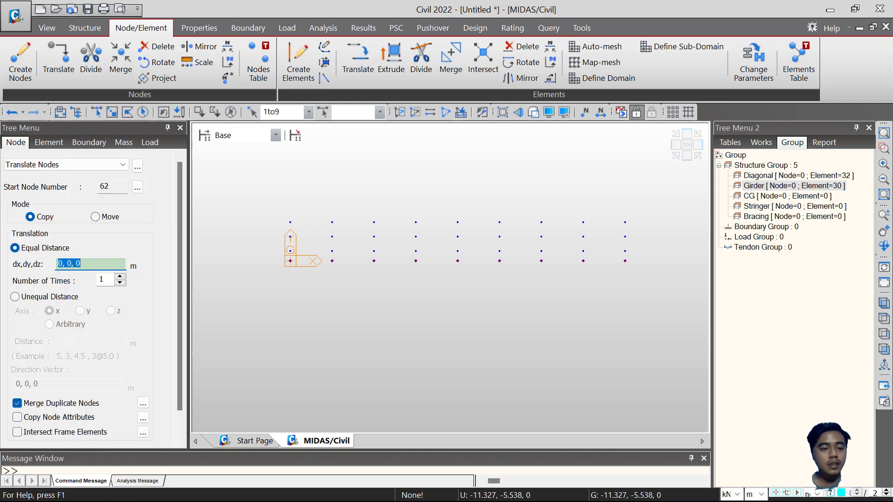
pyautogui.click(67, 264)
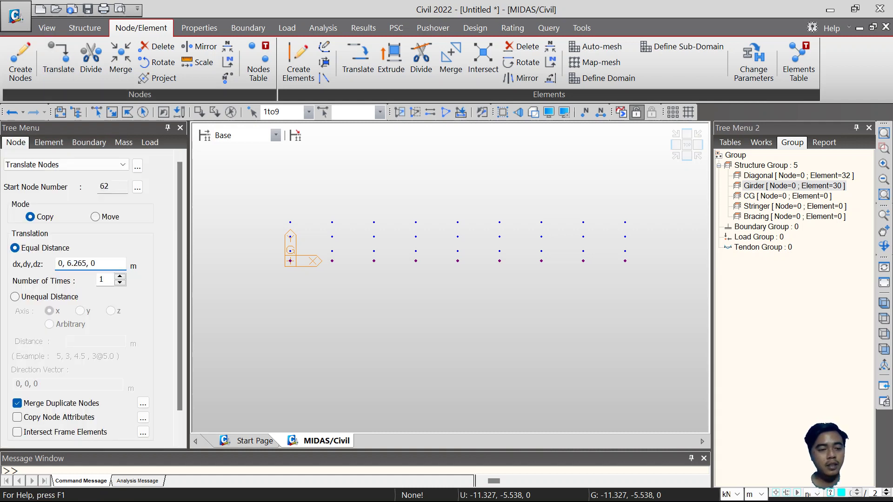
pyautogui.scroll(-1, 93, 325)
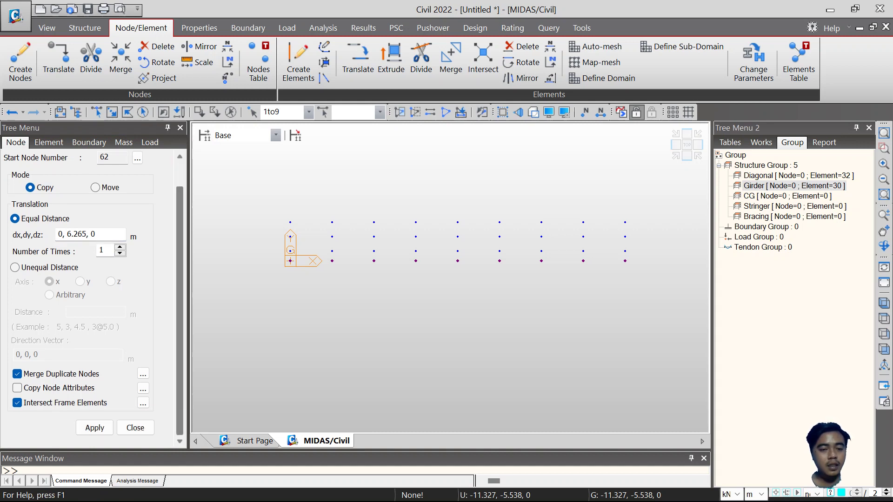
pyautogui.click(95, 427)
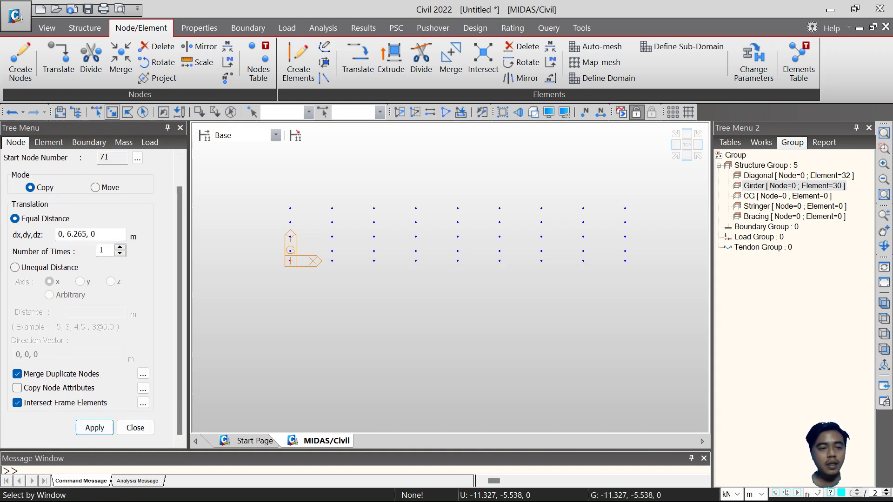
# Reselect the nine original nodes, and look up the coordinates of the fifth stringer joint on SAP2000's end cross girder.
pyautogui.click(112, 111)
pyautogui.moveTo(284, 261); pyautogui.dragTo(696, 329)
pyautogui.click(600, 486)
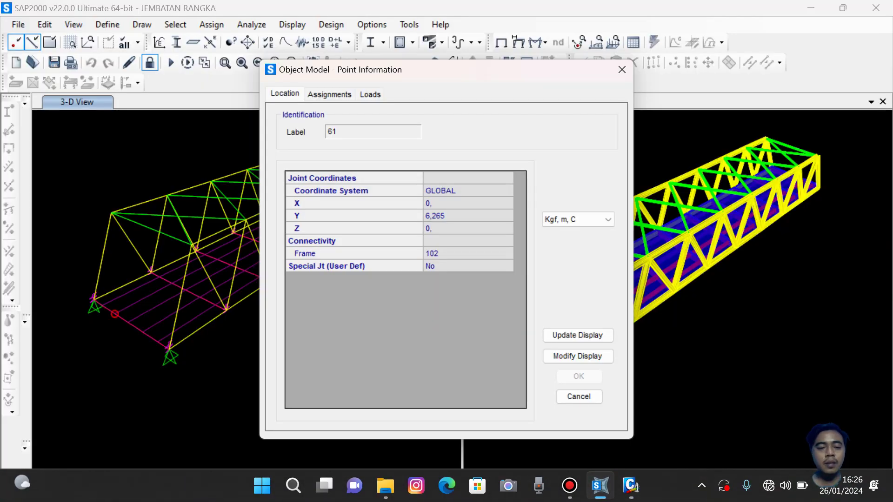
pyautogui.click(578, 396)
pyautogui.click(102, 305)
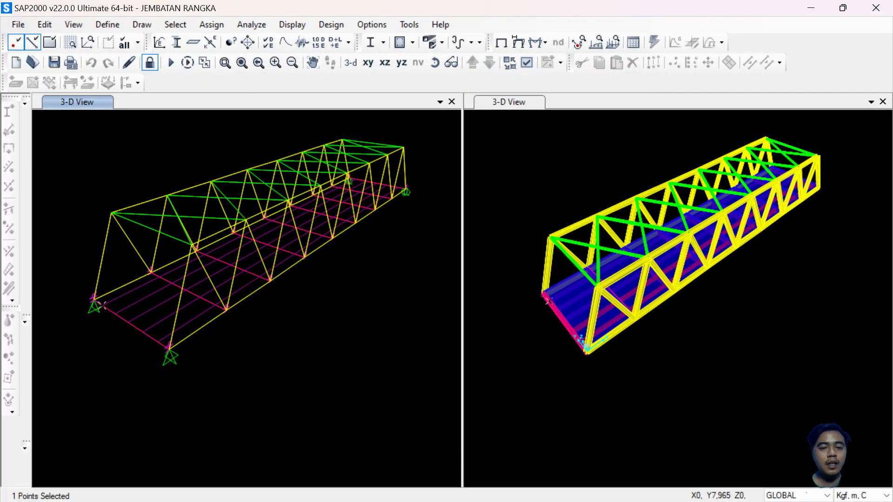
pyautogui.rightClick(101, 305)
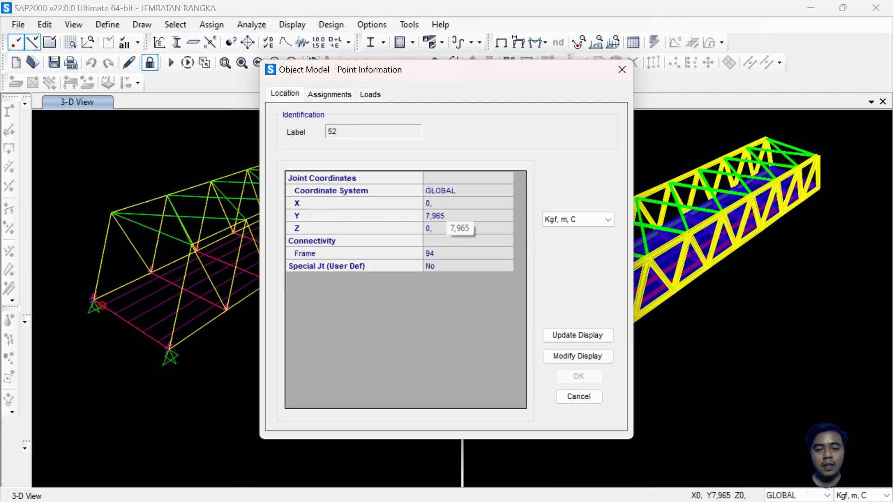
pyautogui.click(579, 396)
# In MIDAS Civil, copy the nine selected nodes once by 0, 7.965, 0 m and finish translating nodes.
pyautogui.click(631, 485)
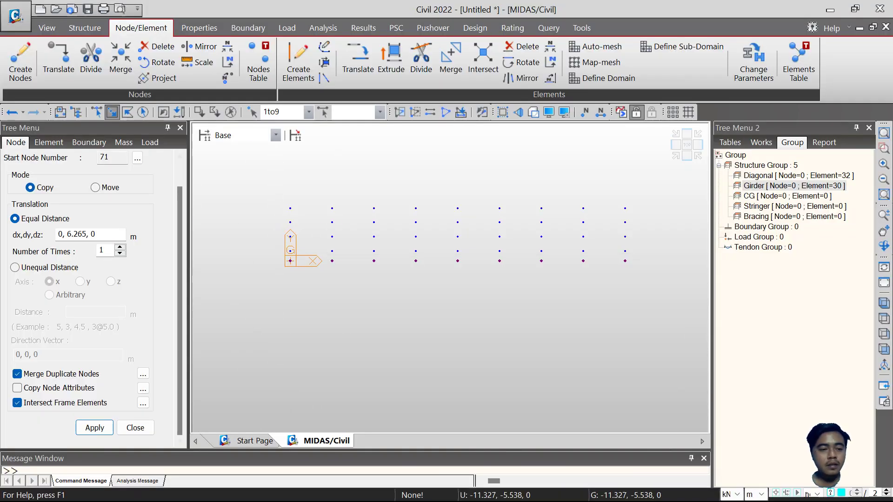
pyautogui.click(67, 234)
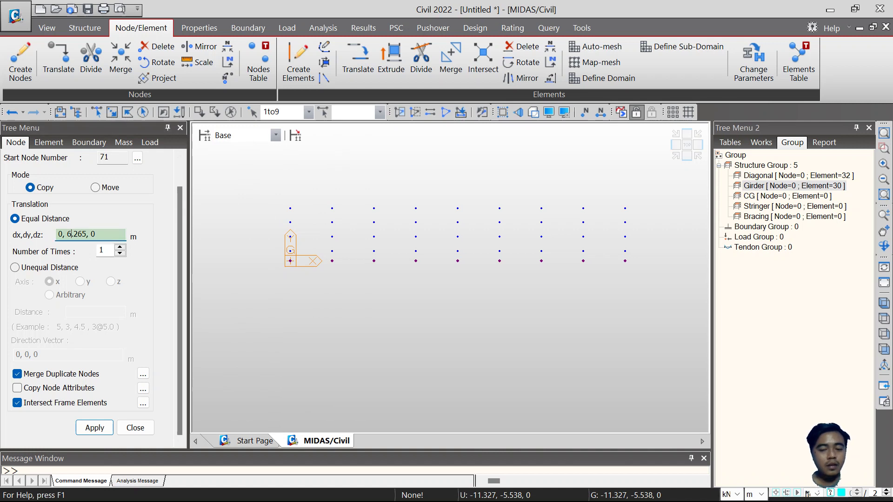
pyautogui.press('BackSpace')
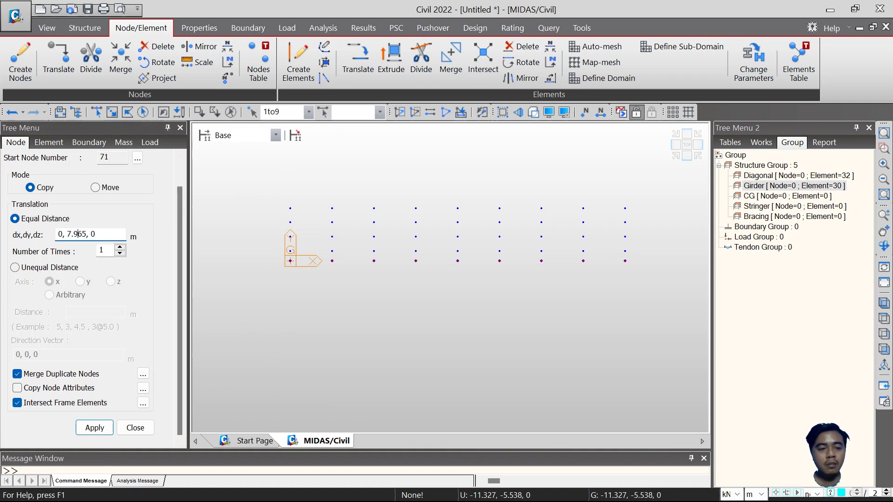
pyautogui.click(95, 428)
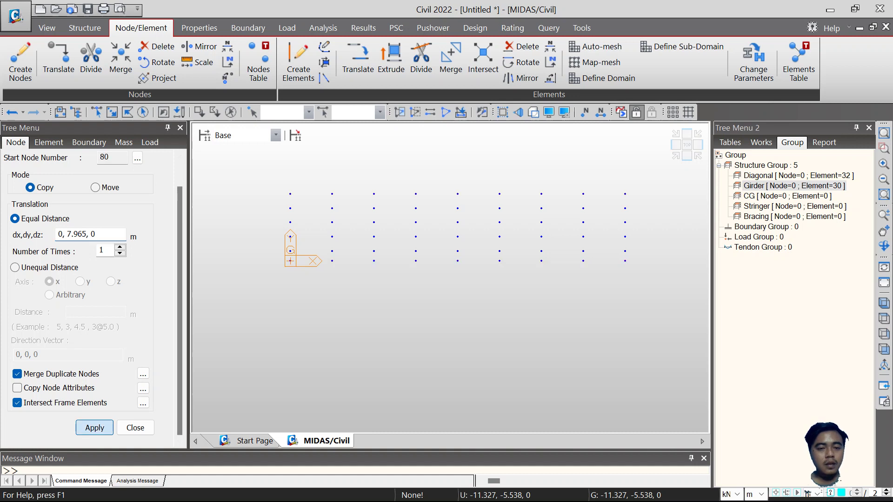
pyautogui.click(135, 427)
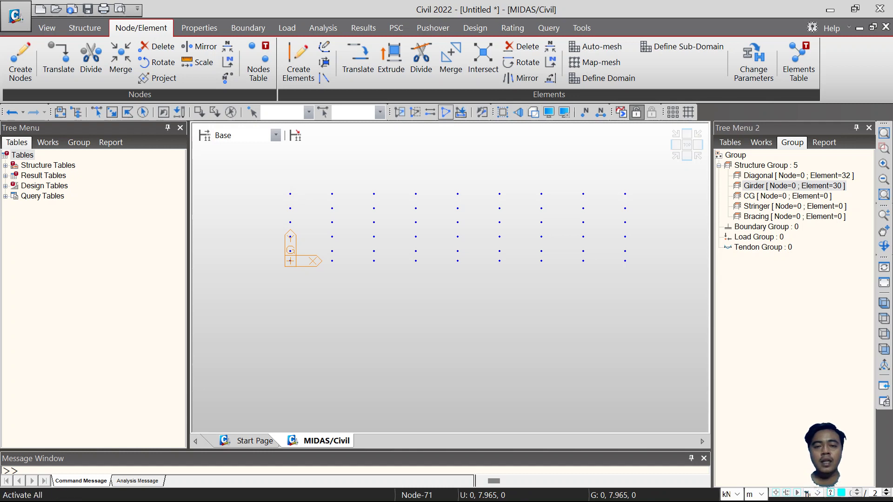
# Reactivate the whole model and inspect the stringer nodes between the trusses in isometric and plan view.
pyautogui.click(445, 112)
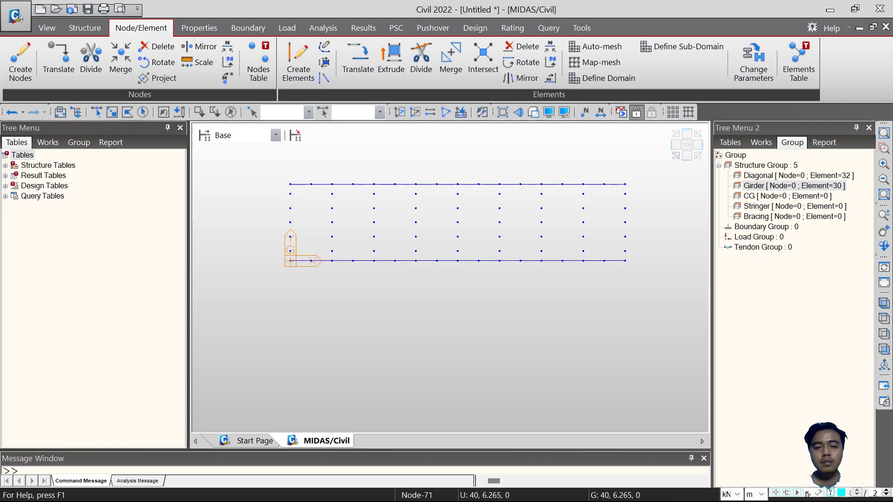
pyautogui.click(884, 303)
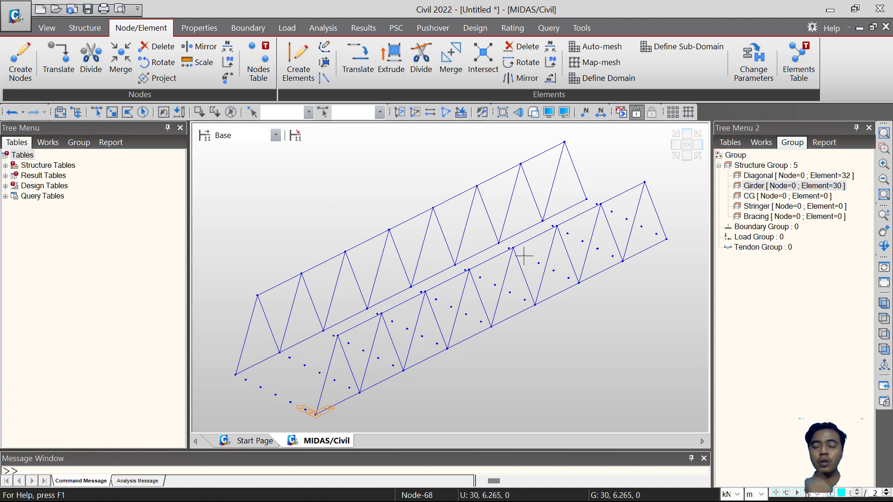
pyautogui.moveTo(523, 255)
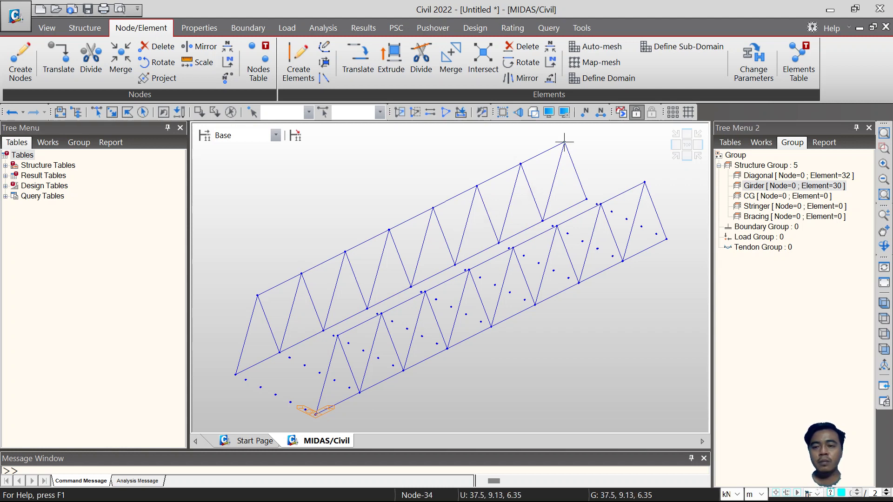
pyautogui.moveTo(564, 141)
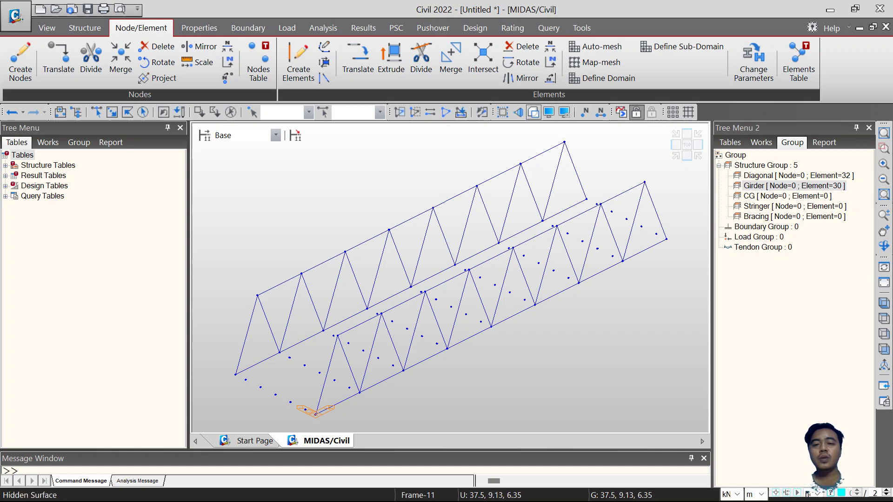
pyautogui.click(687, 144)
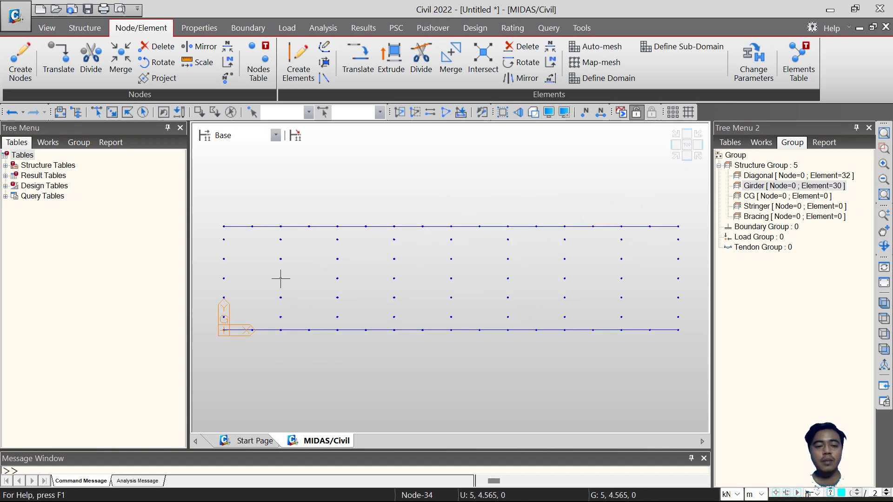
# Save the model as Jembatan_Rangka in a new MIDAS folder inside the Desktop's JEMBATAN folder.
pyautogui.hotkey('ctrl', 's')
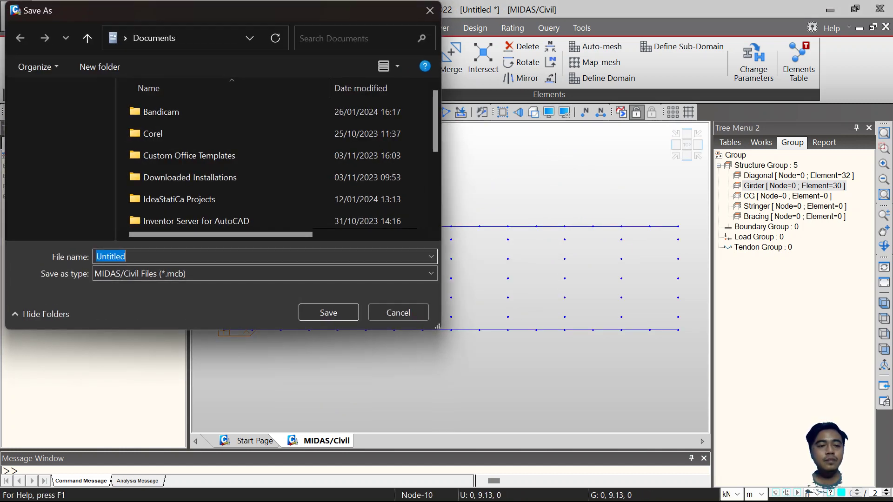
pyautogui.click(57, 134)
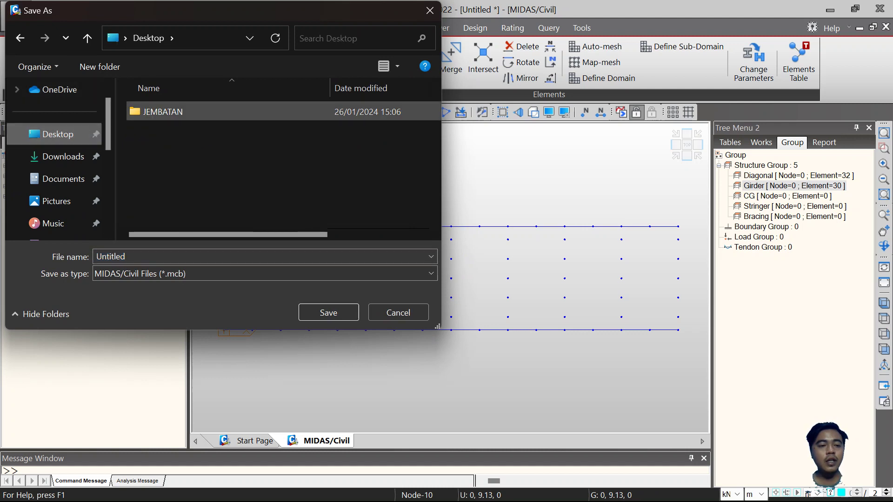
pyautogui.doubleClick(154, 111)
pyautogui.click(99, 67)
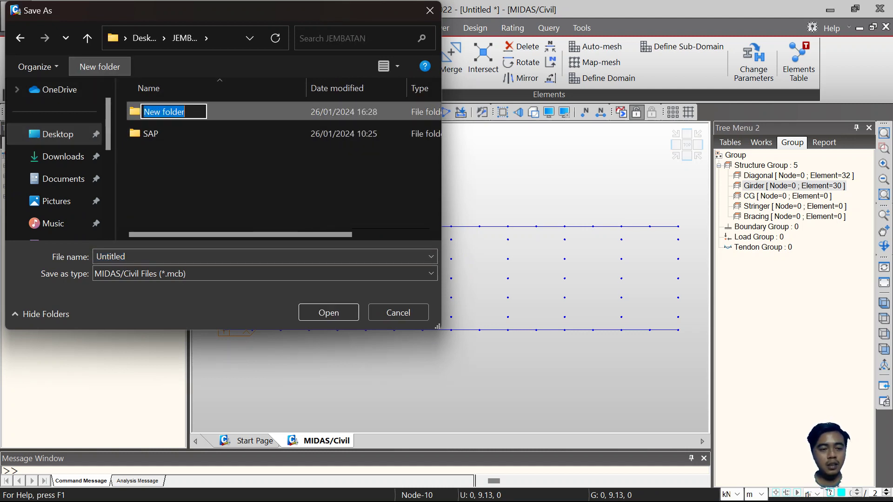
pyautogui.write('MIDAS')
pyautogui.press('Return')
pyautogui.press('Return')
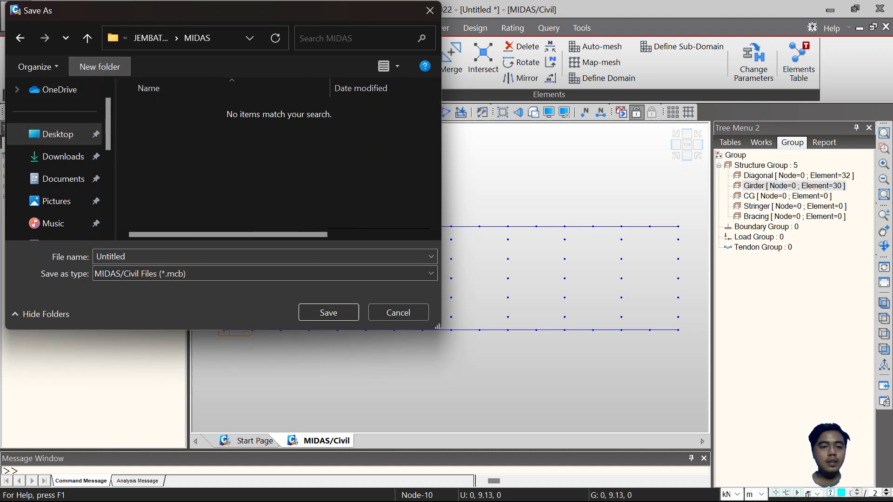
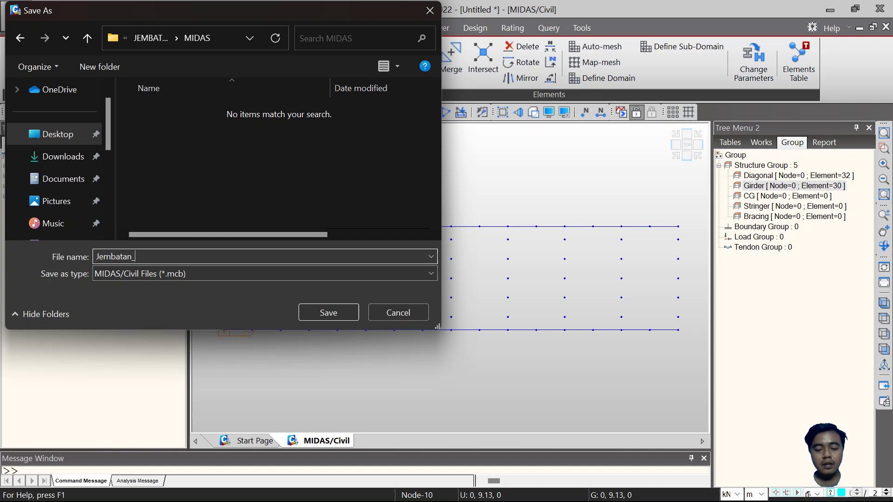
pyautogui.press('Return')
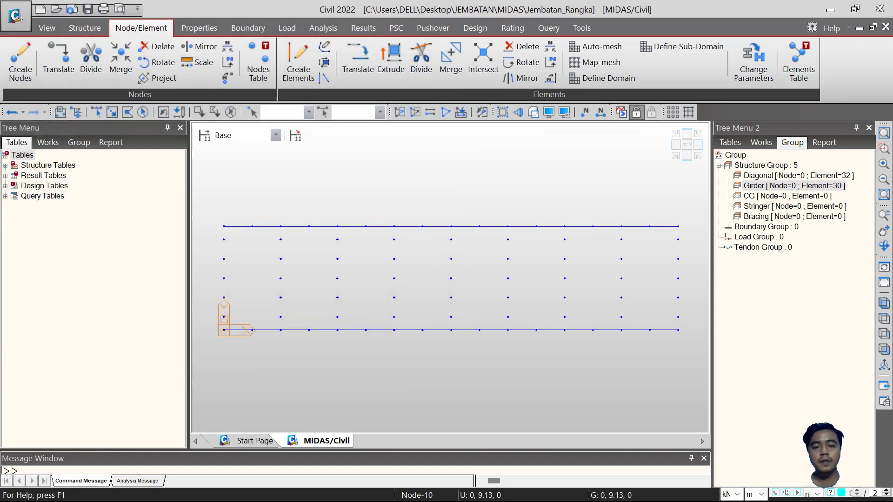
# Switch to SAP2000, close it, and return to MIDAS Civil.
pyautogui.click(600, 485)
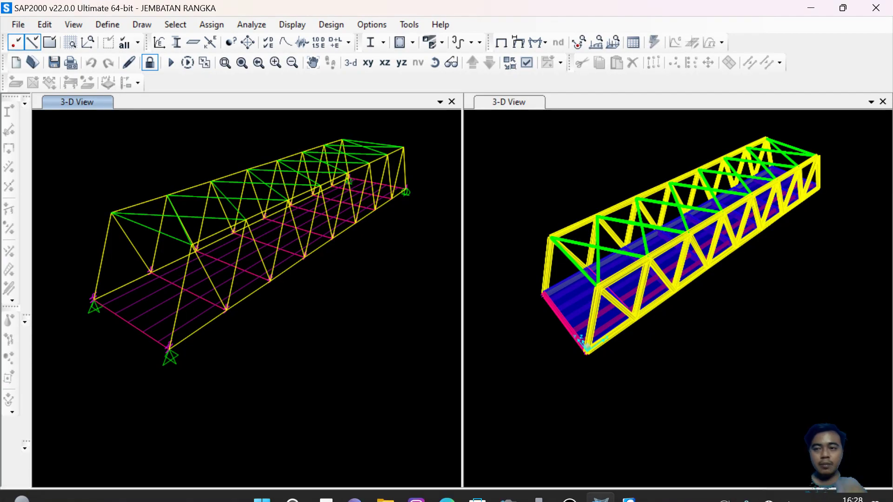
pyautogui.click(876, 8)
pyautogui.click(455, 312)
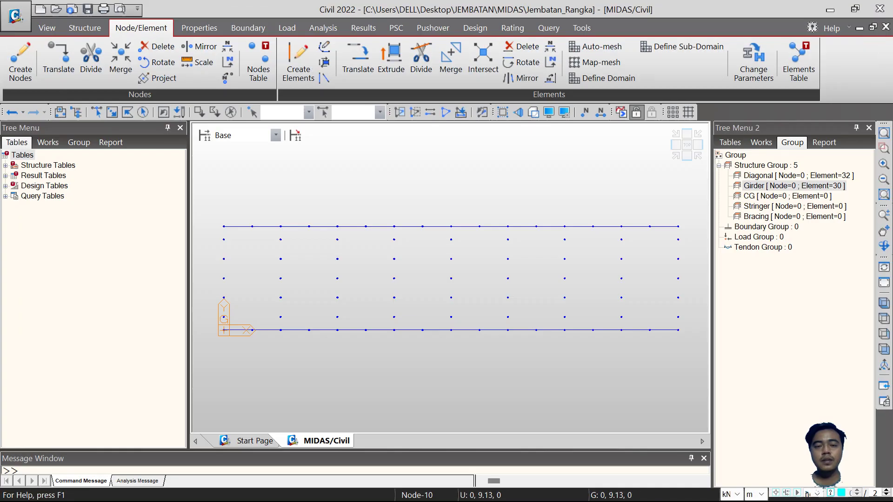
# Window-select the five rows of stringer nodes between the trusses and activate only them.
pyautogui.click(112, 112)
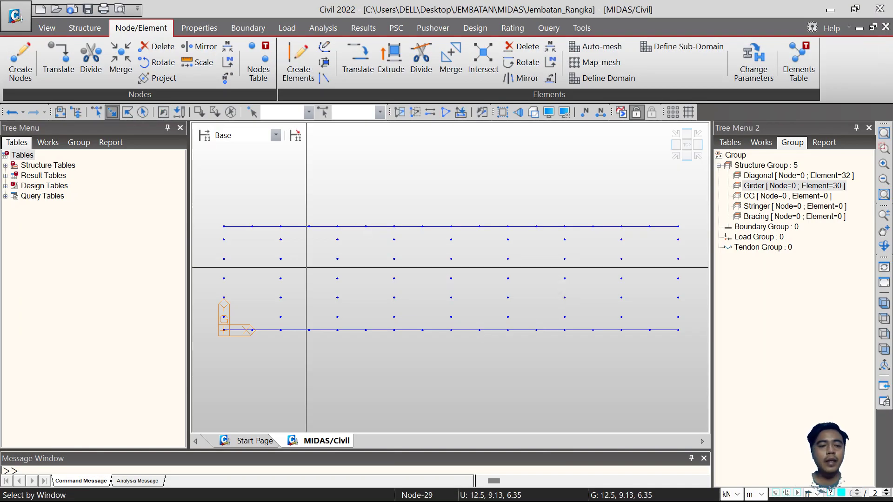
pyautogui.click(214, 313)
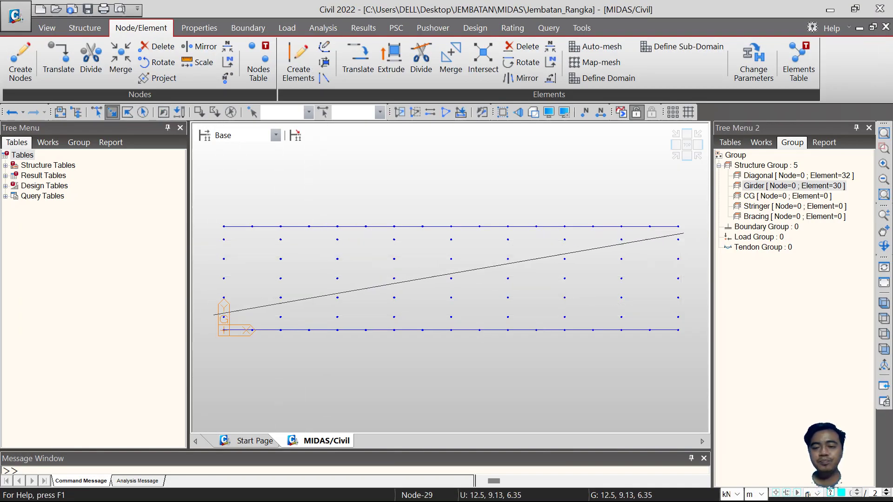
pyautogui.click(683, 233)
pyautogui.press('Delete')
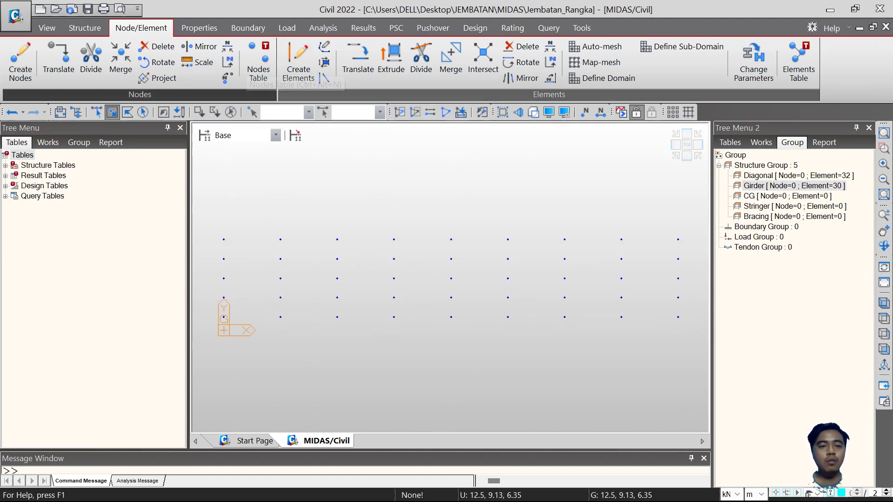
# Start Create Elements with material SM490 and section IWF 700x300 for the cross girders.
pyautogui.click(298, 63)
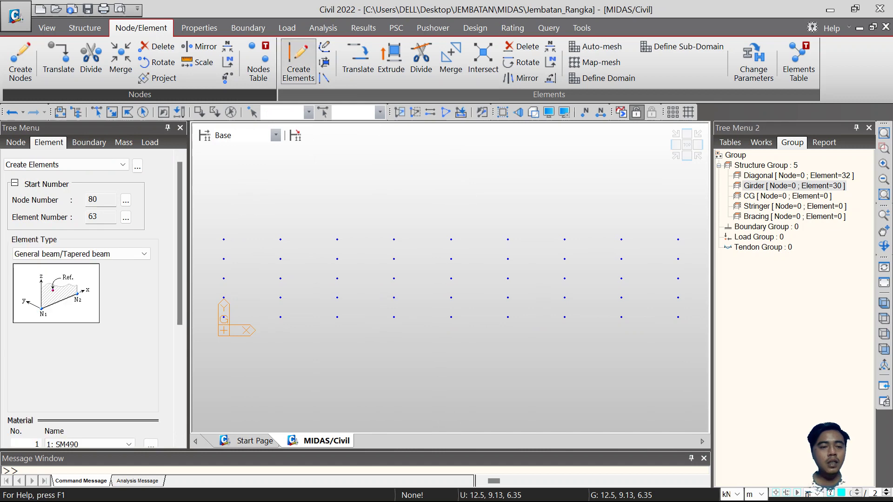
pyautogui.moveTo(180, 253); pyautogui.dragTo(180, 364)
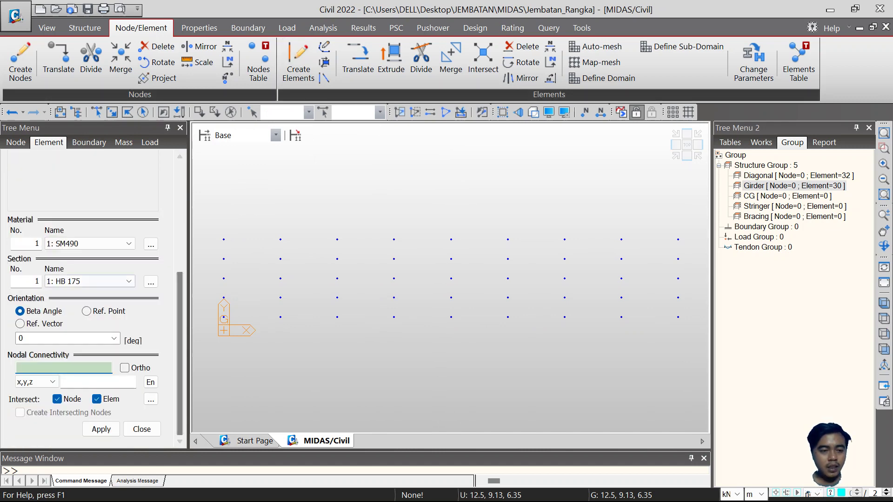
pyautogui.click(110, 244)
pyautogui.click(90, 255)
pyautogui.click(90, 281)
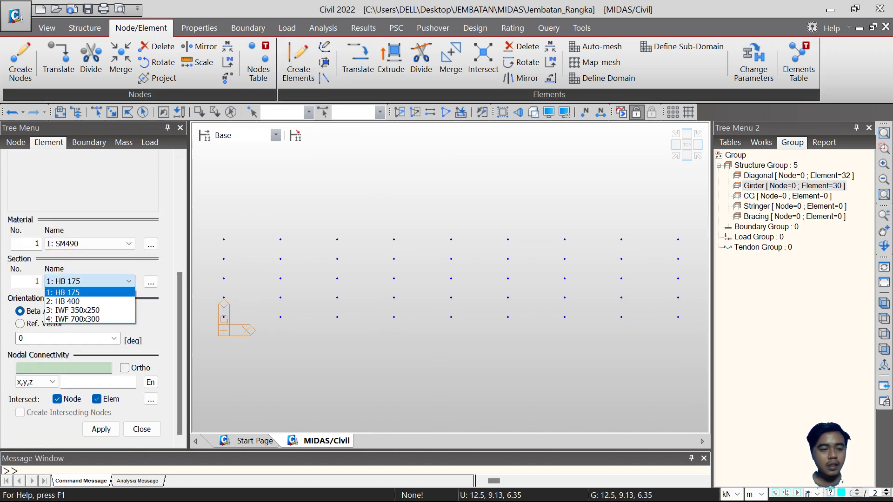
pyautogui.click(72, 319)
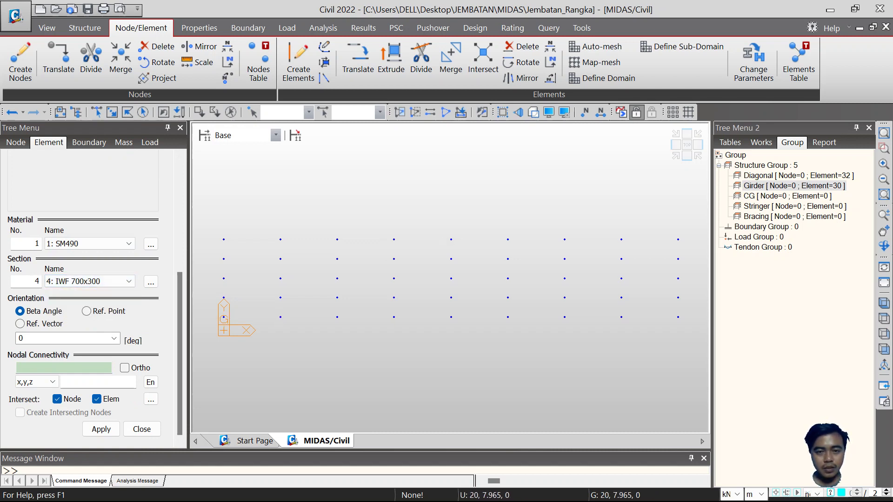
# Reactivate the whole model and select the nine bottom-chord nodes of the near truss at Y = 0.
pyautogui.click(445, 113)
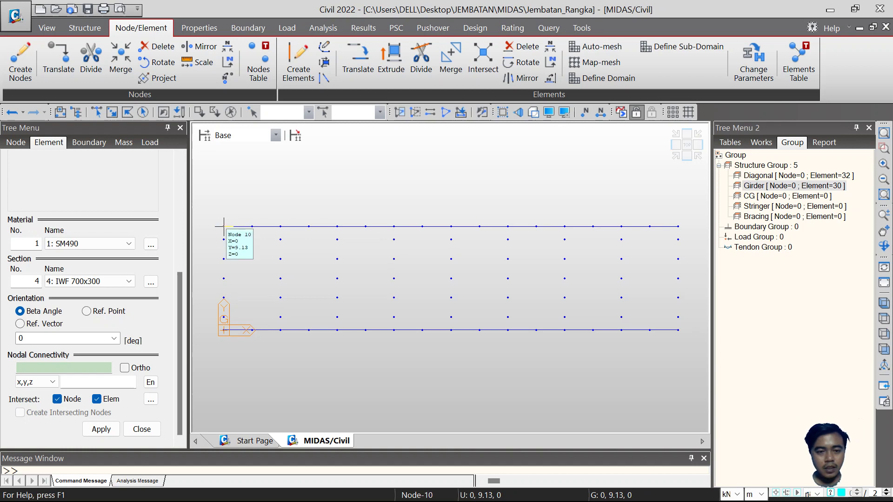
pyautogui.click(676, 156)
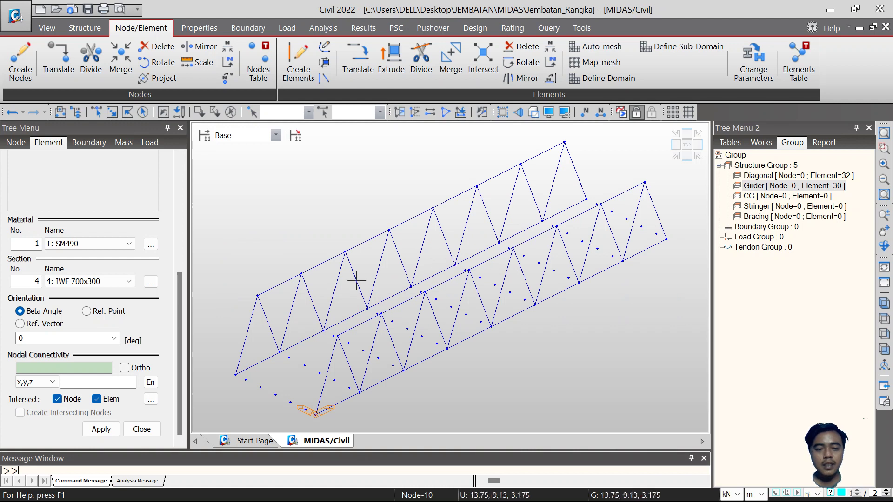
pyautogui.click(316, 413)
pyautogui.click(359, 393)
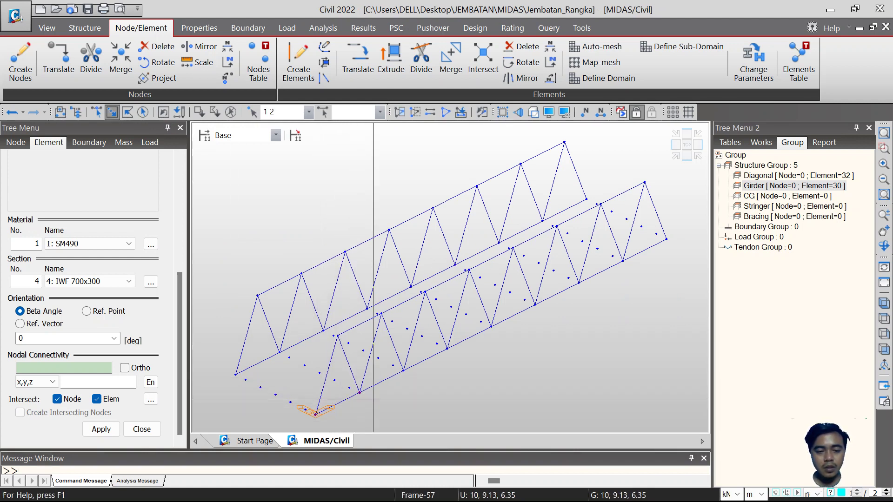
pyautogui.click(403, 370)
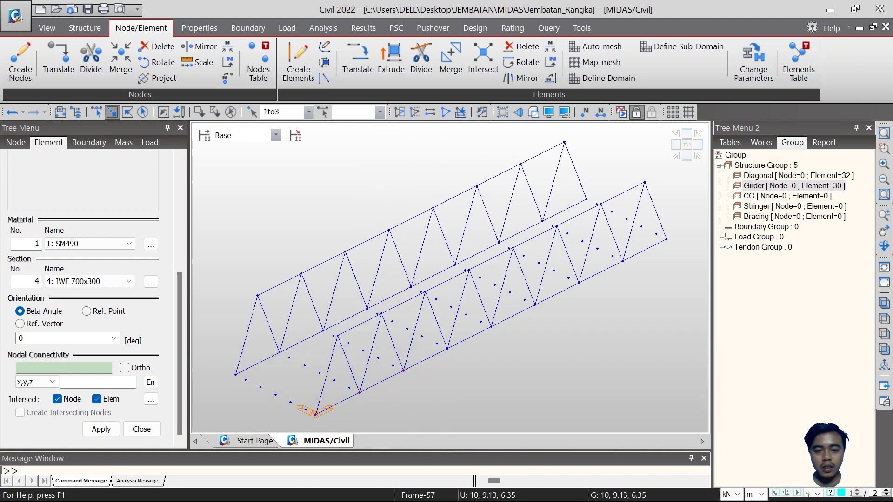
pyautogui.click(446, 348)
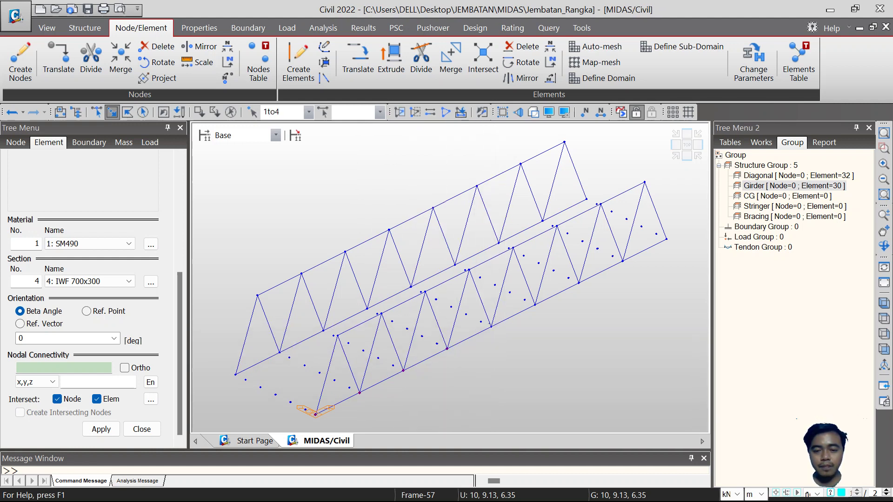
pyautogui.click(490, 327)
pyautogui.click(535, 304)
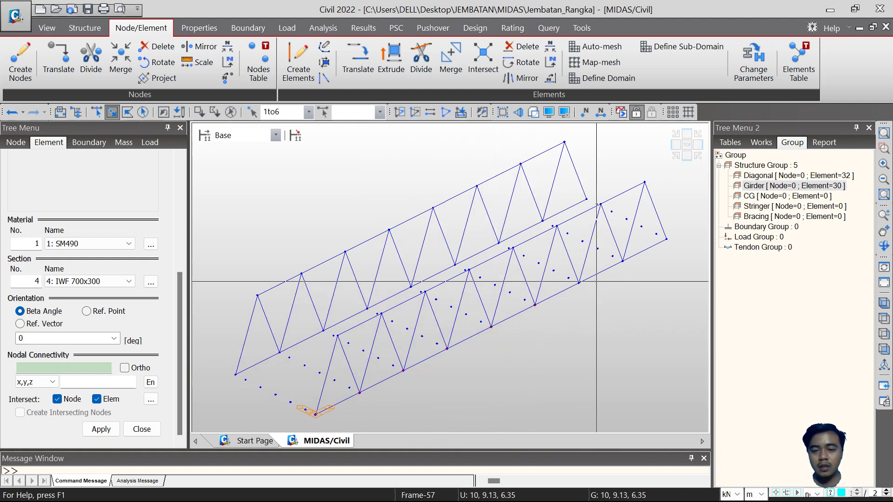
pyautogui.click(578, 282)
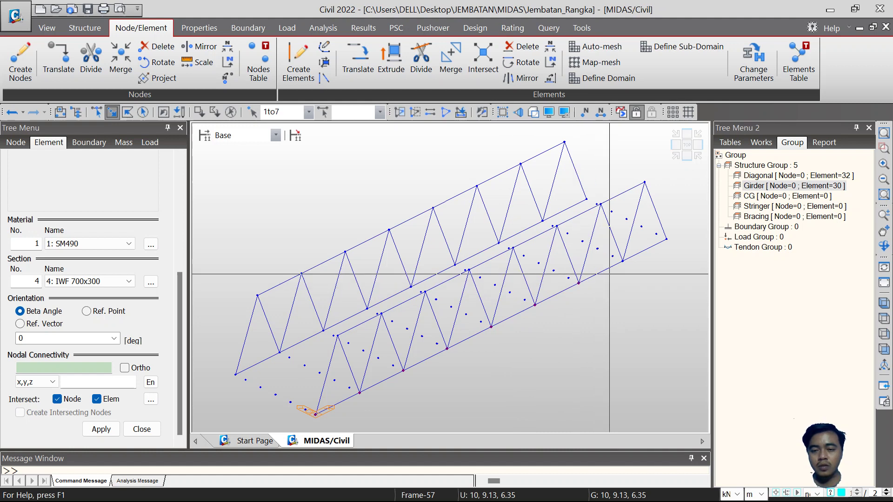
pyautogui.click(622, 261)
pyautogui.click(667, 239)
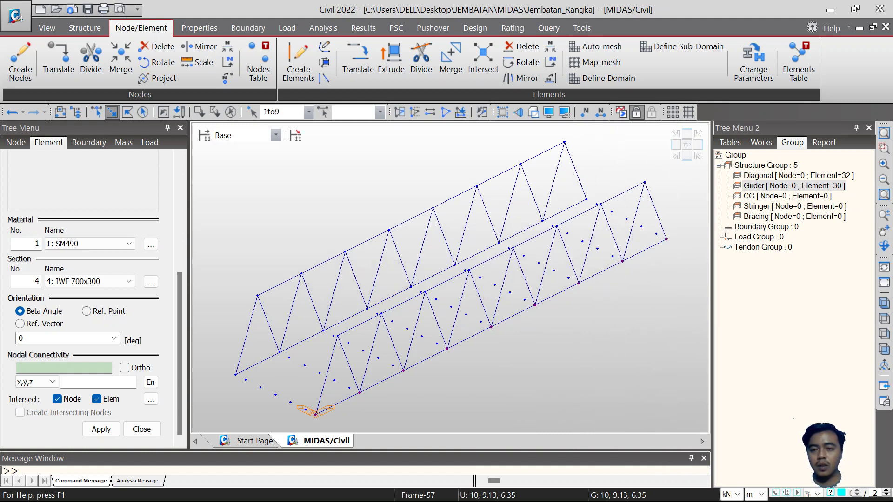
# Add all five rows of stringer nodes between the trusses to the selection with a window in plan view.
pyautogui.click(686, 144)
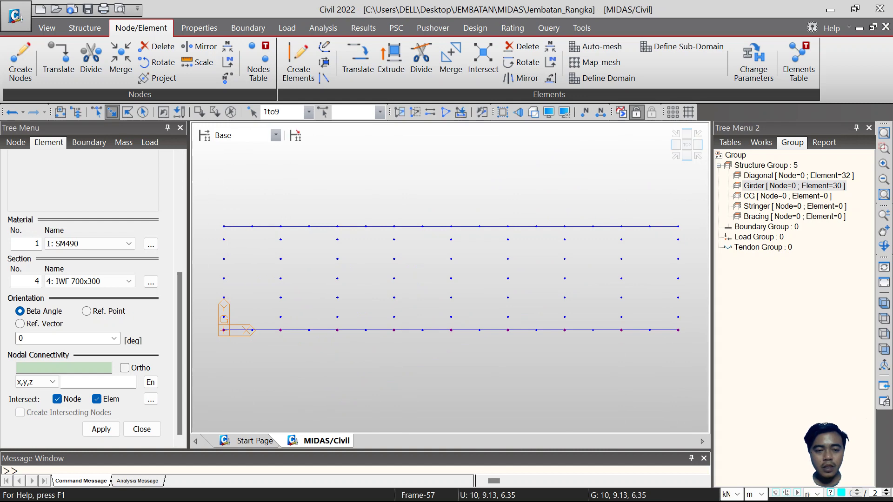
pyautogui.moveTo(205, 233); pyautogui.dragTo(684, 322)
pyautogui.click(676, 156)
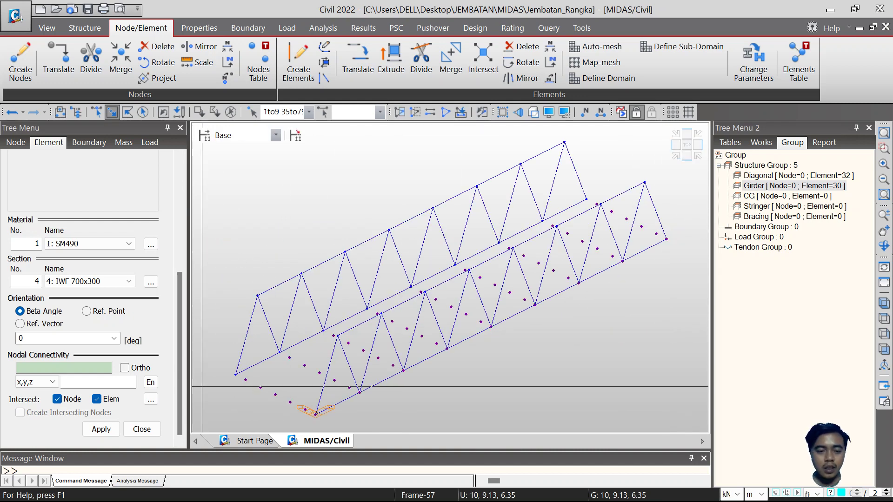
# Add the nine bottom-chord nodes of the far truss at Y = 9.13 m to the selection.
pyautogui.click(236, 375)
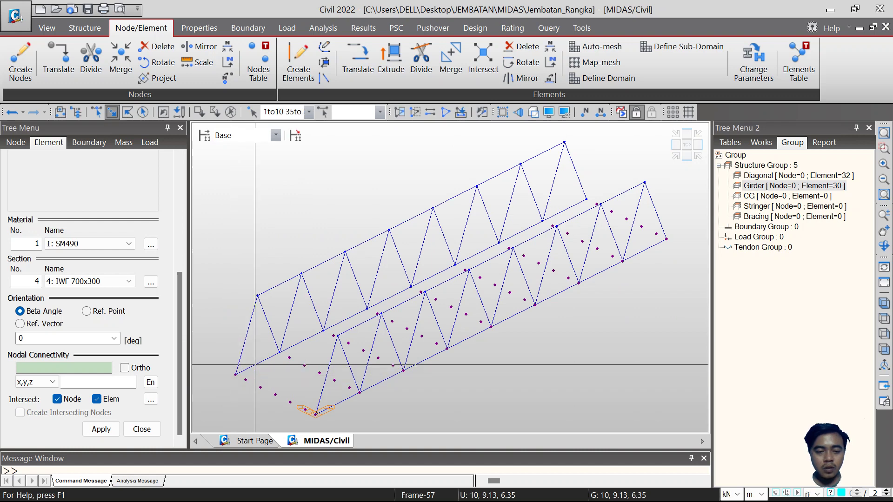
pyautogui.click(316, 413)
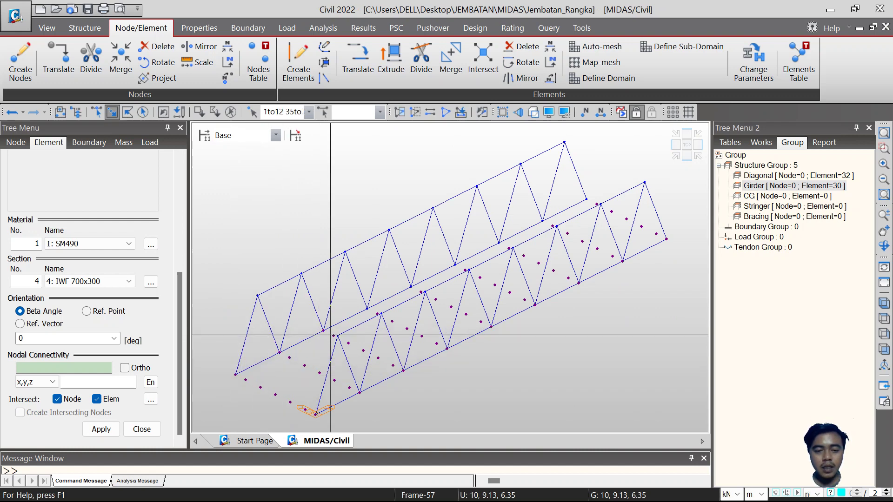
pyautogui.scroll(3, 361, 302)
pyautogui.scroll(3, 382, 260)
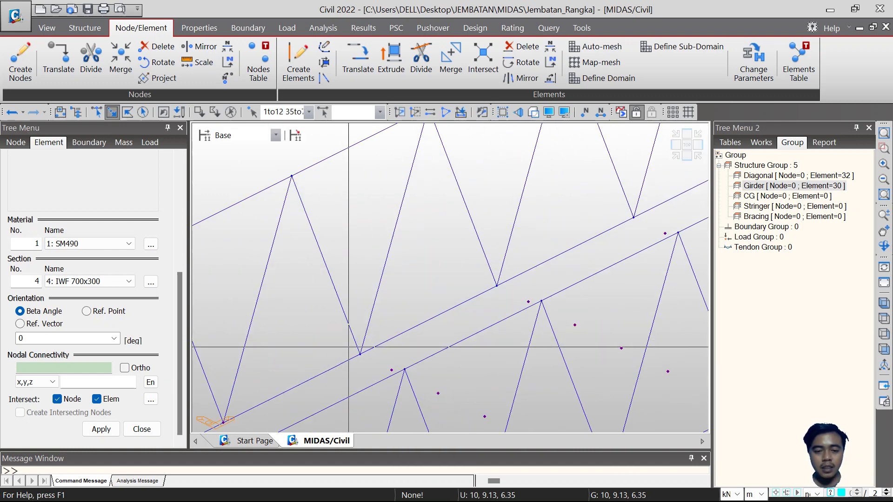
pyautogui.moveTo(347, 348); pyautogui.dragTo(374, 361)
pyautogui.moveTo(478, 277); pyautogui.dragTo(509, 290)
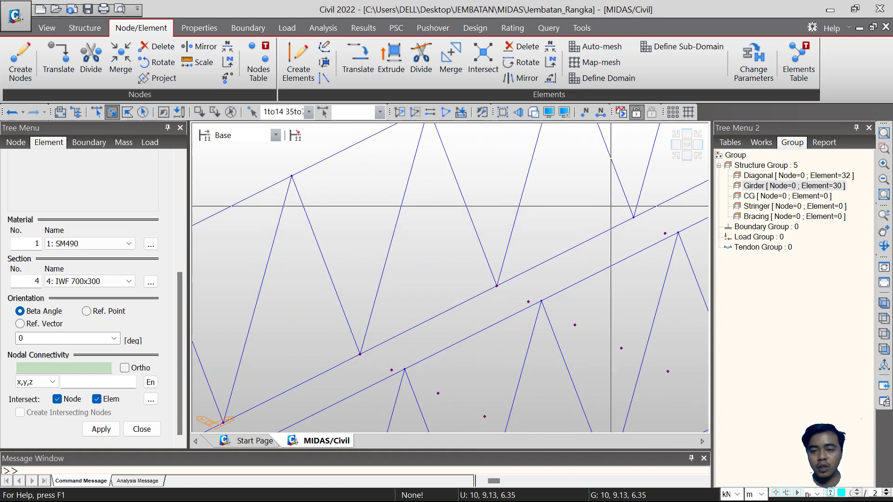
pyautogui.scroll(-3, 591, 190)
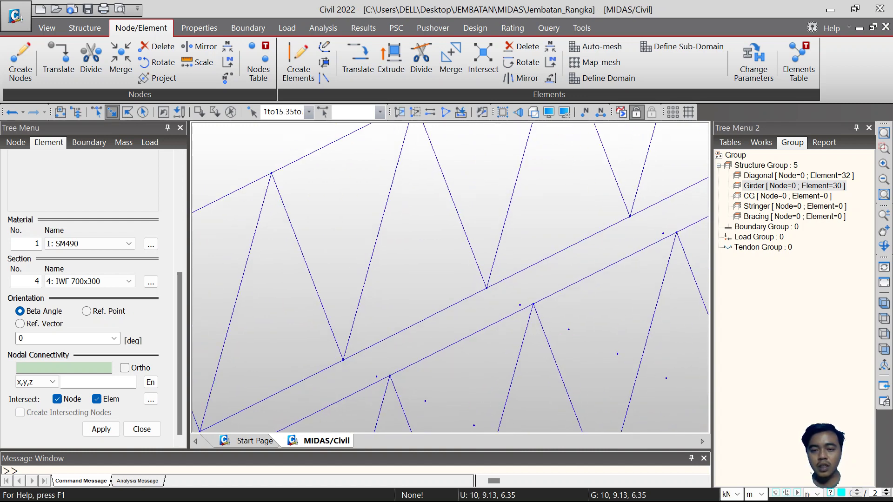
pyautogui.moveTo(588, 205); pyautogui.dragTo(336, 331, button='middle')
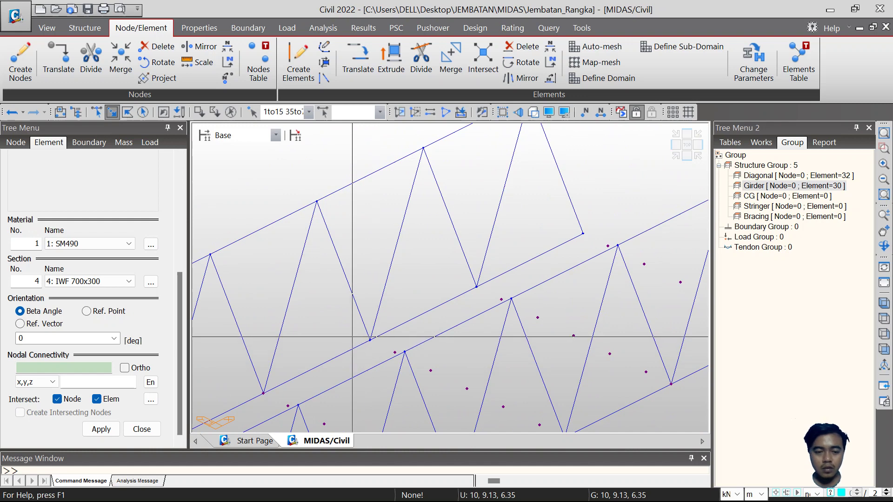
pyautogui.moveTo(353, 339); pyautogui.dragTo(378, 346)
pyautogui.moveTo(457, 282); pyautogui.dragTo(486, 292)
pyautogui.moveTo(570, 225); pyautogui.dragTo(599, 240)
pyautogui.scroll(-4, 590, 235)
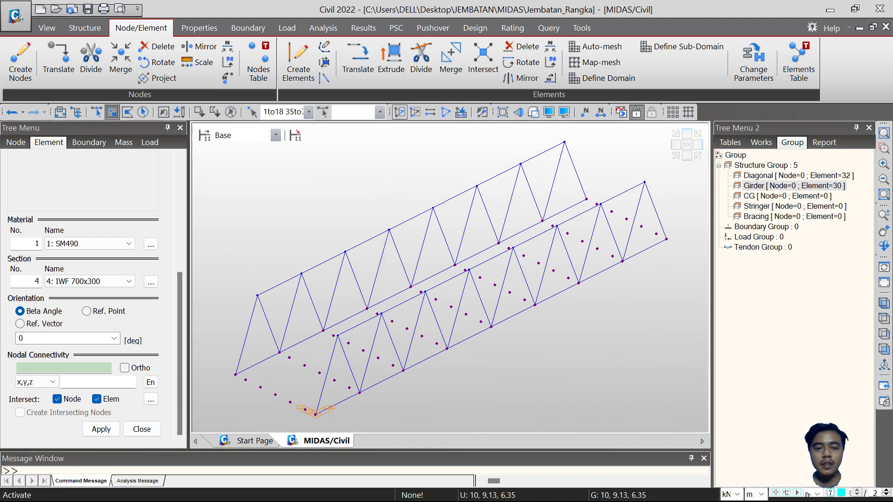
# Isolate the selected floor nodes in plan view and create the cross girders at X = 0 and X = 5 m from Y = 9.13 m to Y = 0.
pyautogui.click(400, 113)
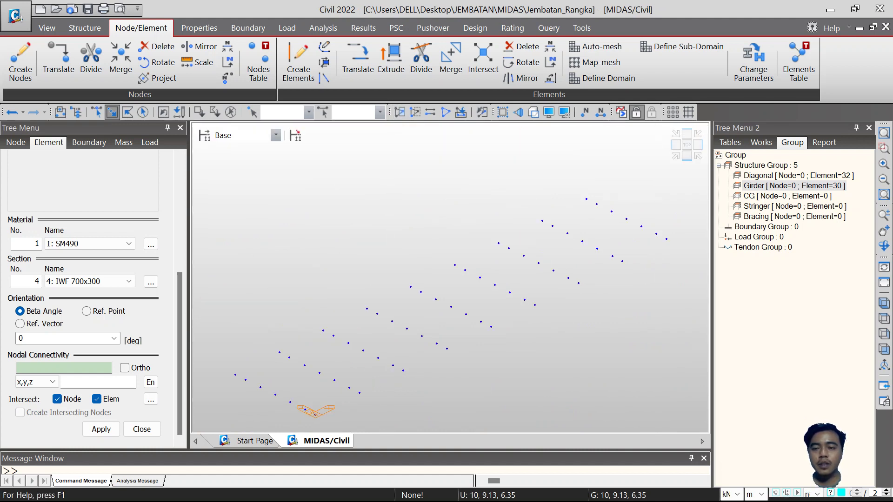
pyautogui.click(686, 145)
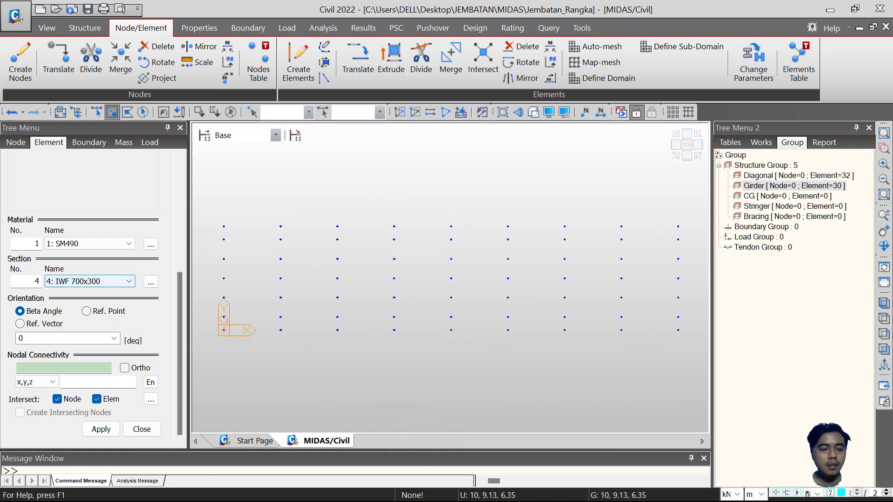
pyautogui.click(64, 368)
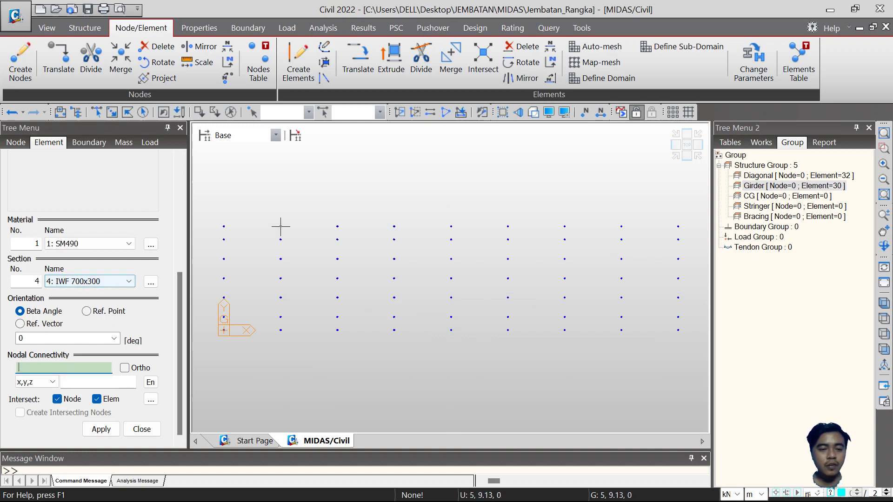
pyautogui.click(224, 226)
pyautogui.click(223, 330)
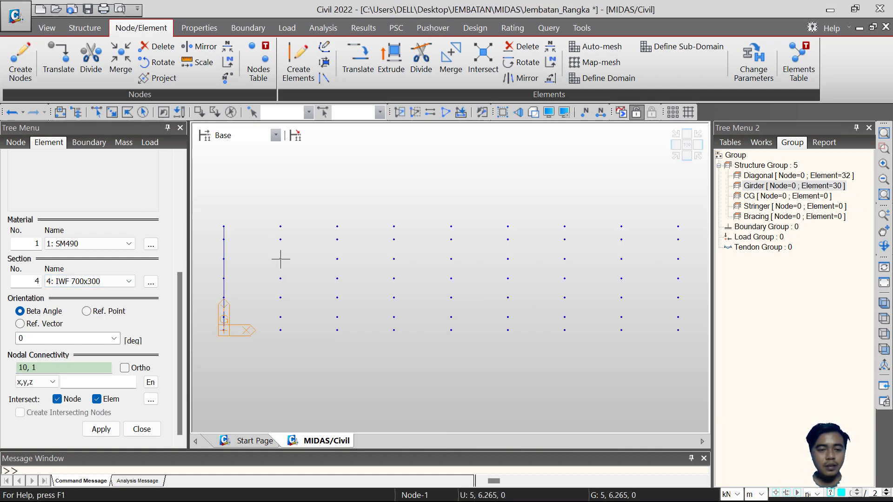
pyautogui.click(281, 226)
pyautogui.click(281, 330)
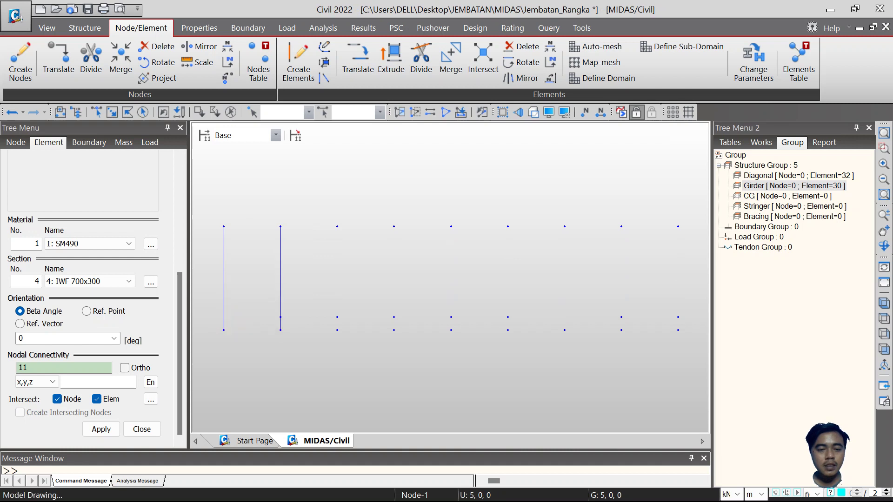
# Create the IWF 700x300 cross girders at X = 10, 15, 20 and 25 m between the two bottom chords.
pyautogui.click(337, 330)
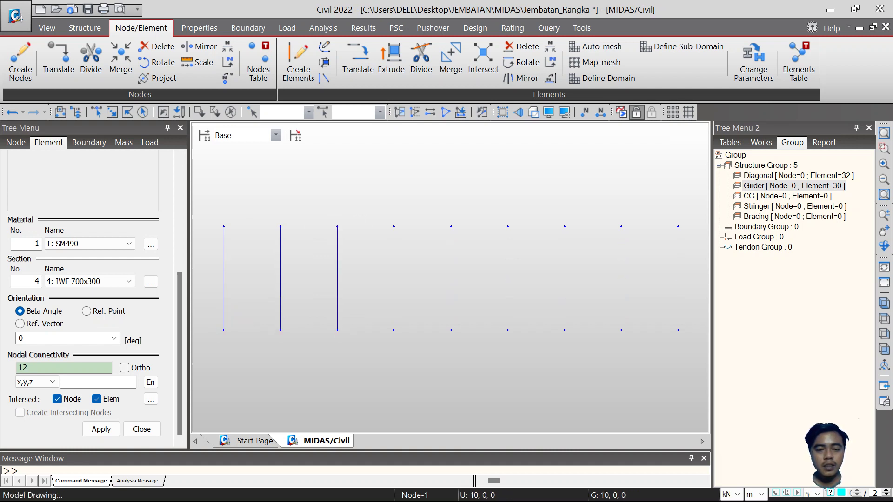
pyautogui.click(394, 226)
pyautogui.click(394, 330)
pyautogui.click(451, 226)
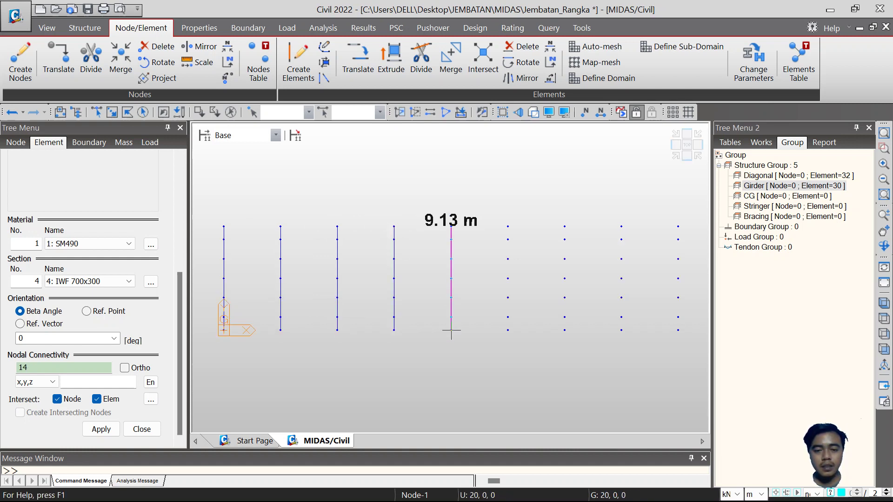
pyautogui.click(508, 227)
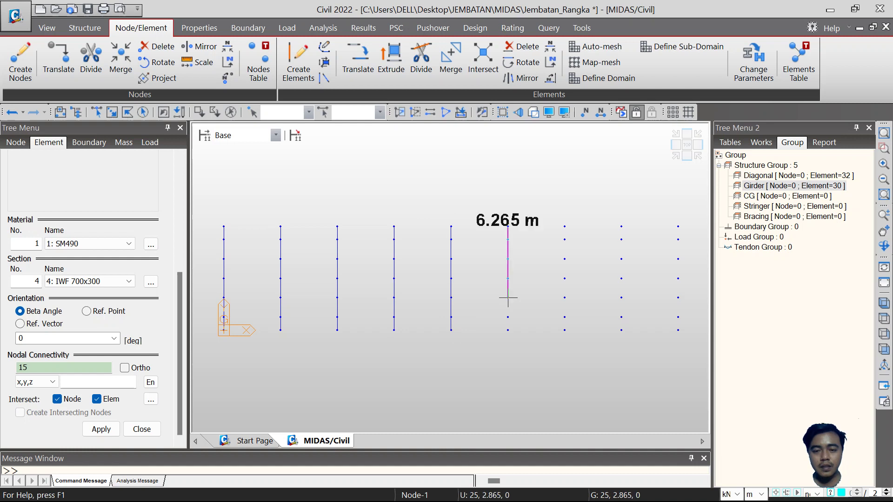
pyautogui.click(508, 330)
# Create the last three cross girders at X = 30, 35 and 40 m, keeping the IWF 700x300 section.
pyautogui.click(565, 227)
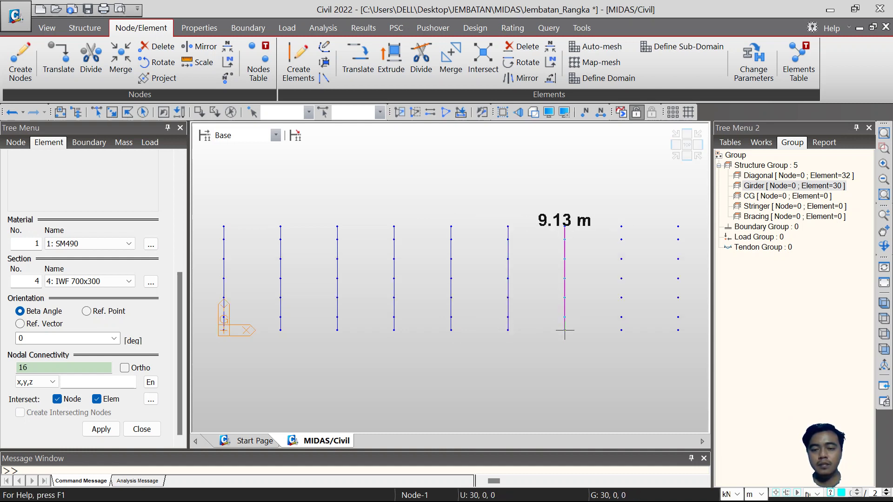
pyautogui.click(565, 331)
pyautogui.click(621, 227)
pyautogui.click(621, 330)
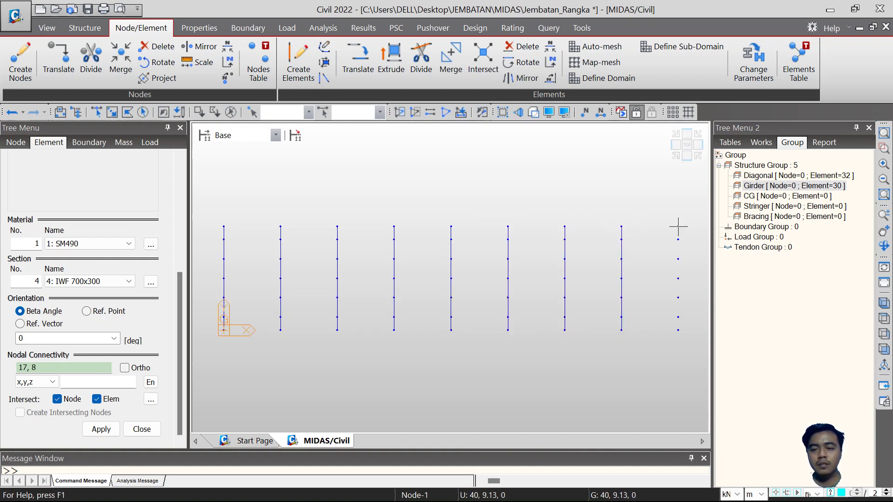
pyautogui.click(678, 226)
pyautogui.click(677, 330)
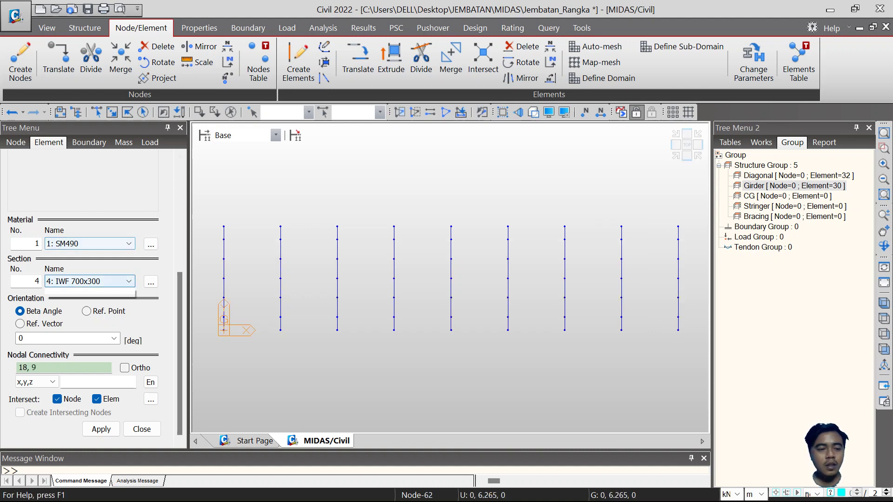
pyautogui.click(88, 281)
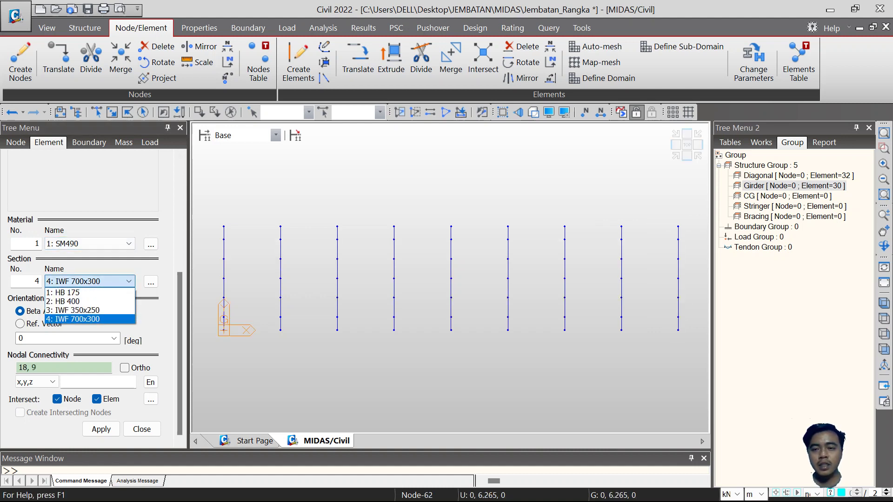
pyautogui.click(88, 319)
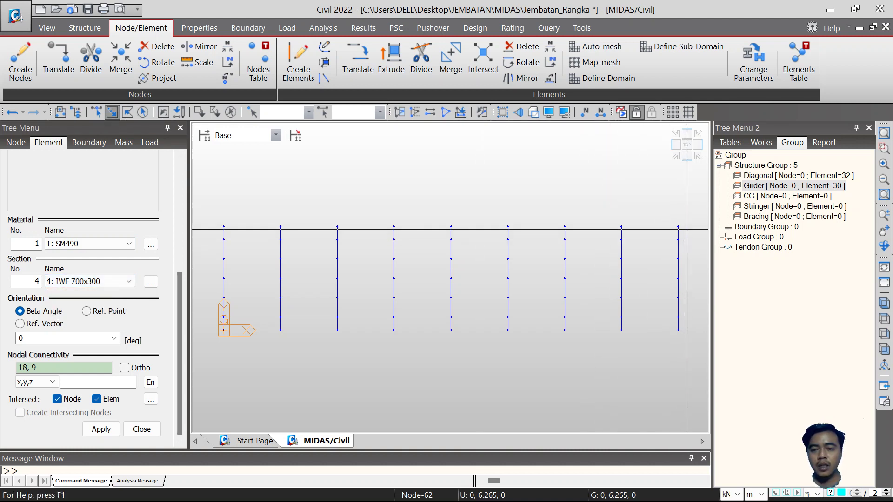
# Select all cross-girder segments row by row across the floor using crossing windows.
pyautogui.moveTo(345, 236); pyautogui.dragTo(219, 235)
pyautogui.moveTo(687, 242); pyautogui.dragTo(258, 254)
pyautogui.moveTo(690, 269); pyautogui.dragTo(215, 271)
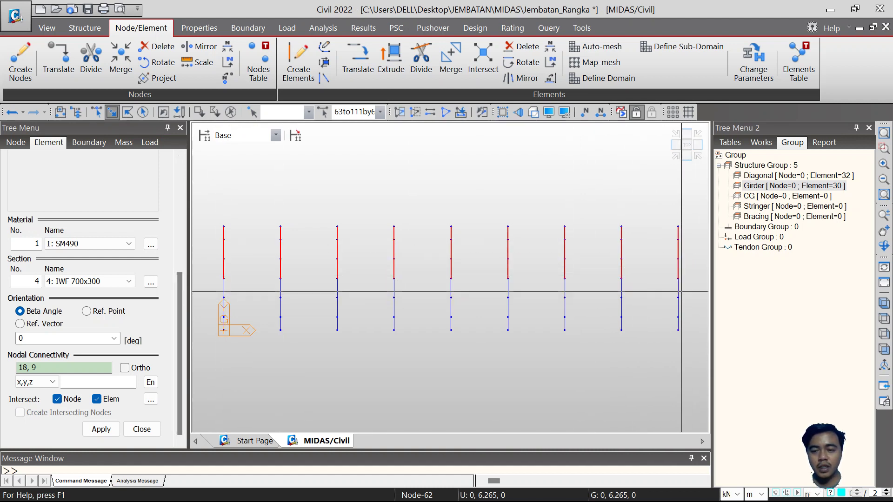
pyautogui.moveTo(684, 285); pyautogui.dragTo(652, 286)
pyautogui.moveTo(281, 298); pyautogui.dragTo(214, 299)
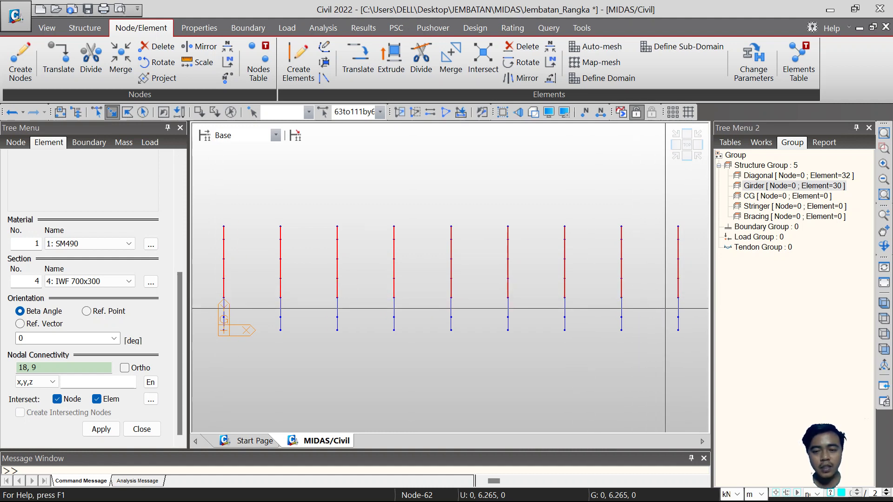
pyautogui.moveTo(686, 305); pyautogui.dragTo(224, 308)
pyautogui.moveTo(685, 321); pyautogui.dragTo(209, 324)
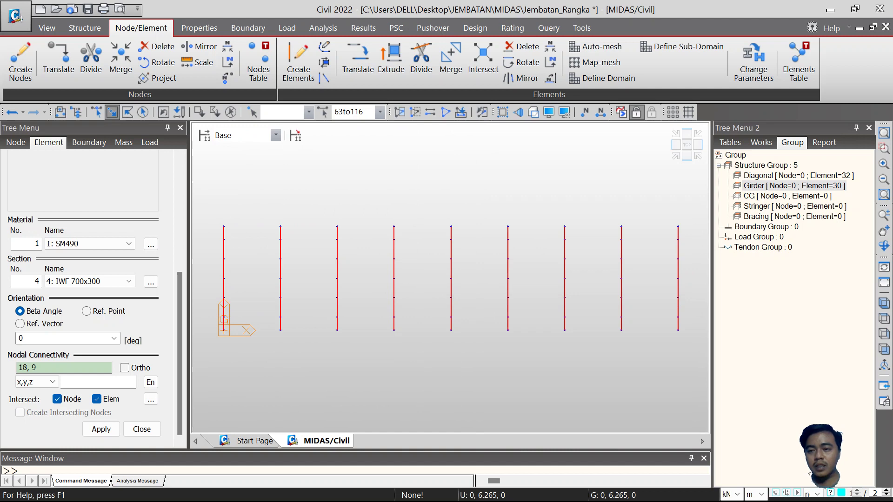
# Assign the selected cross girders to the CG structure group and deactivate that group.
pyautogui.rightClick(782, 196)
pyautogui.click(800, 208)
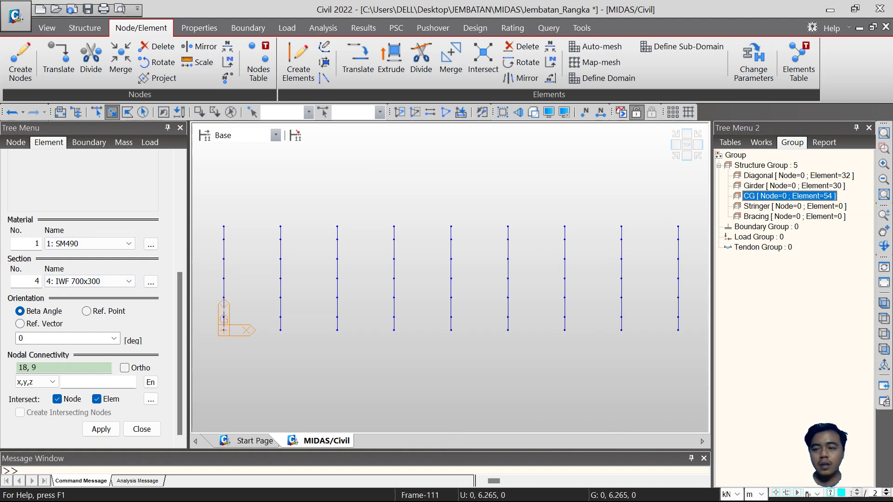
pyautogui.rightClick(782, 196)
pyautogui.click(822, 313)
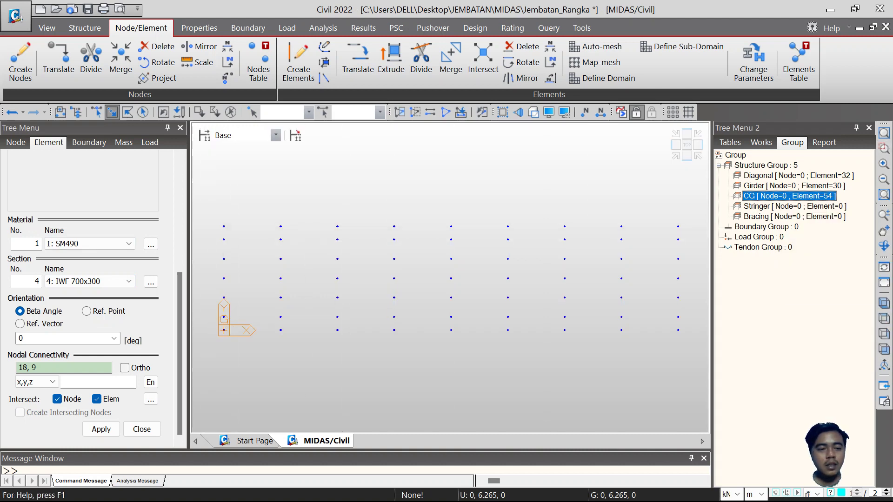
# Set the section to IWF 350x250 and create stringers from X = 0 to 40 m at Y = 7.965 and 6.265 m.
pyautogui.click(88, 281)
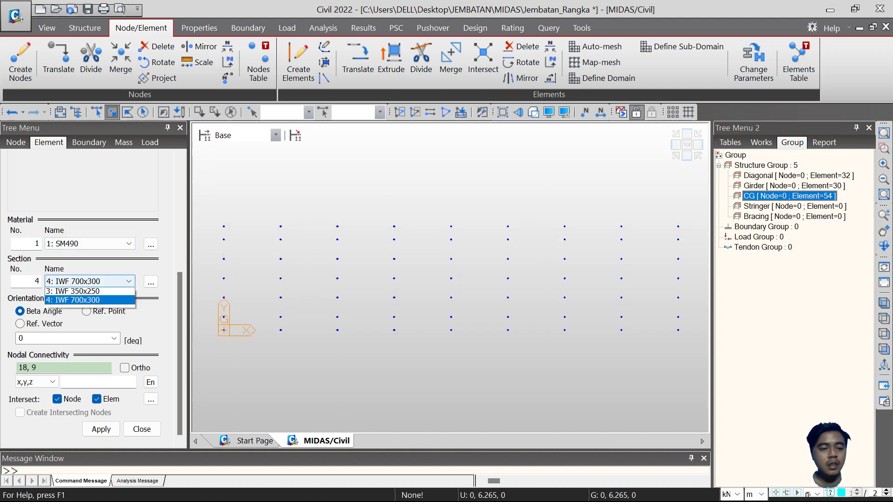
pyautogui.click(74, 312)
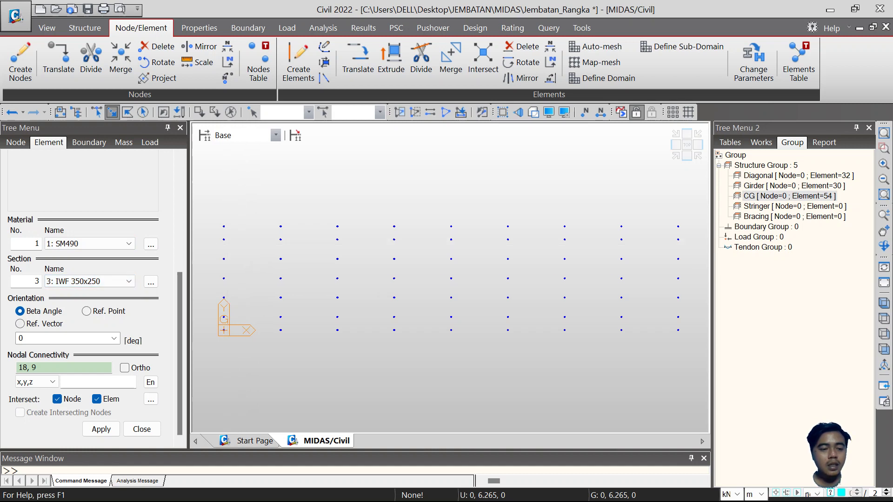
pyautogui.click(64, 367)
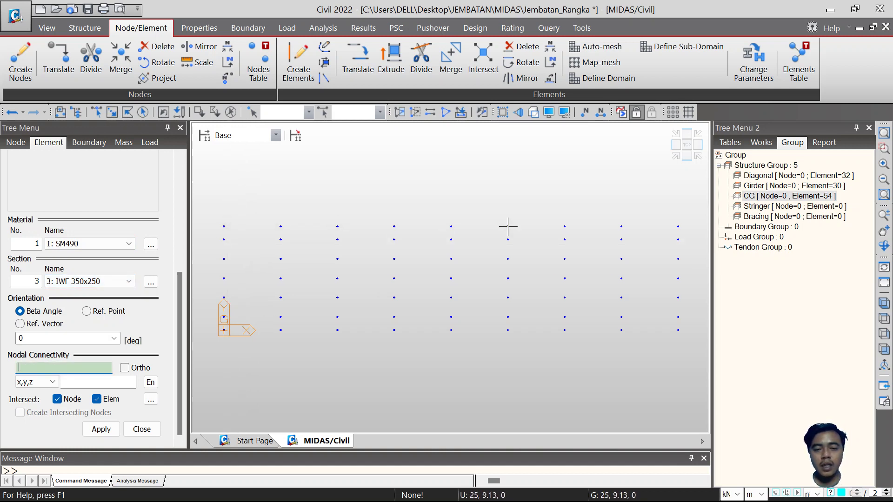
pyautogui.click(224, 240)
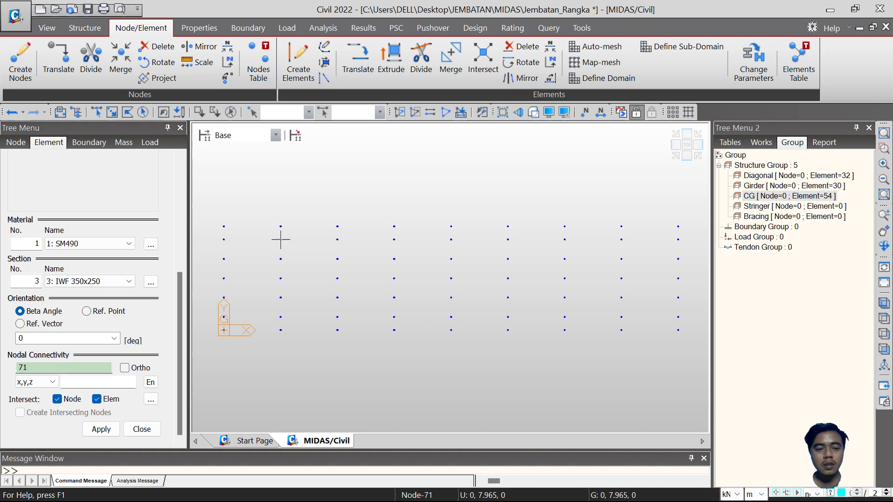
pyautogui.click(678, 240)
pyautogui.click(223, 259)
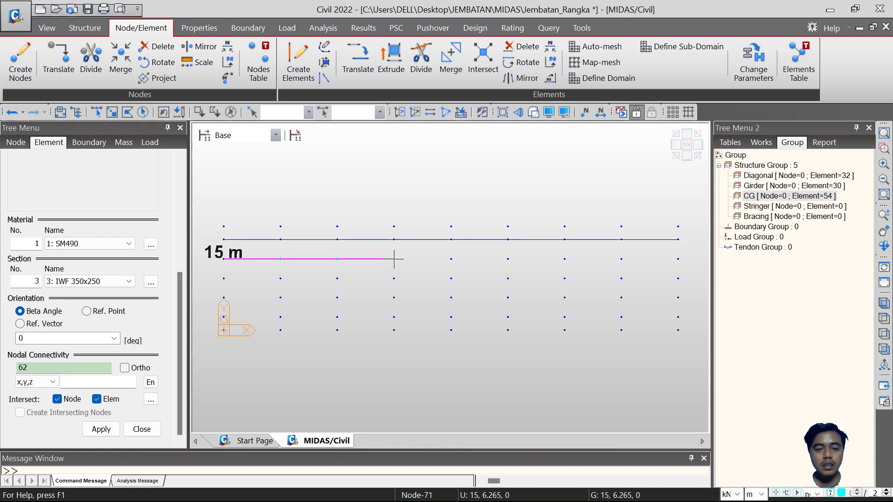
pyautogui.click(678, 259)
# Create the remaining three stringers from X = 0 to 40 m at Y = 4.565, 2.865 and 1.165 m.
pyautogui.click(224, 278)
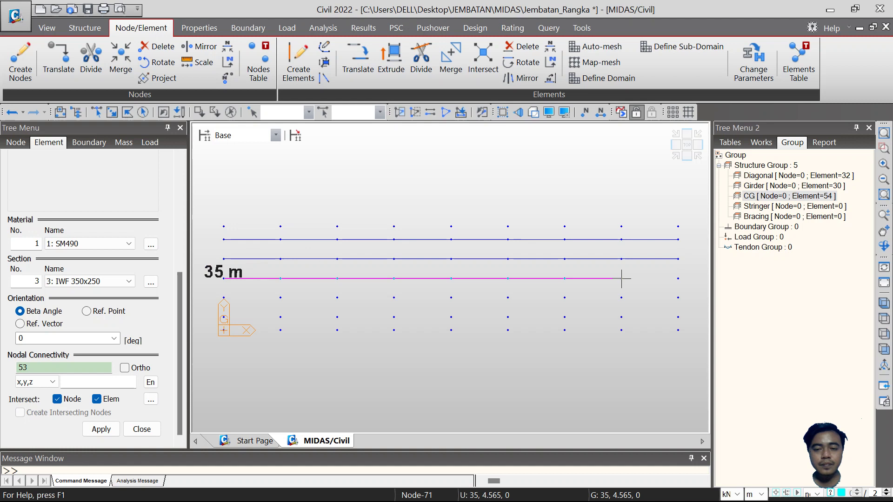
pyautogui.click(678, 279)
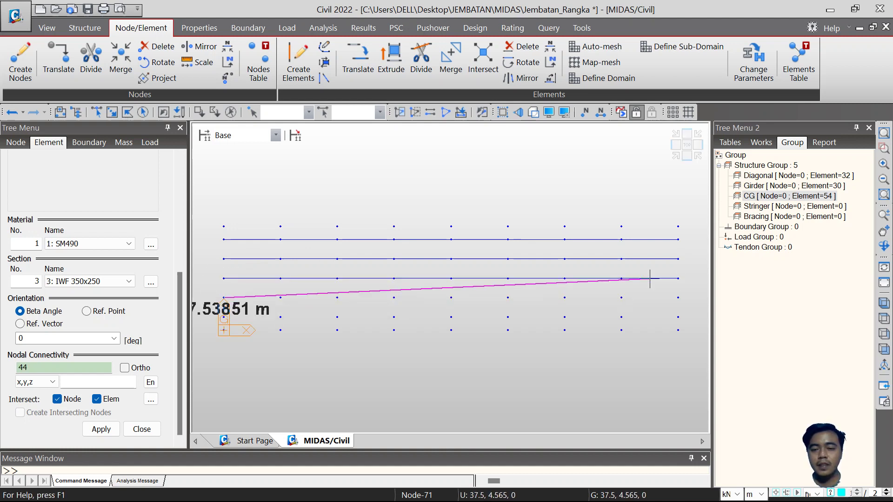
pyautogui.click(678, 297)
pyautogui.click(223, 317)
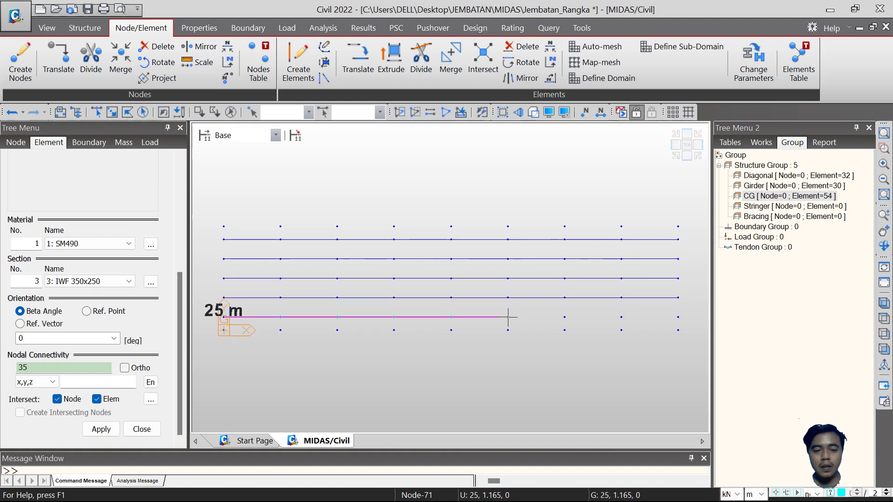
pyautogui.click(678, 317)
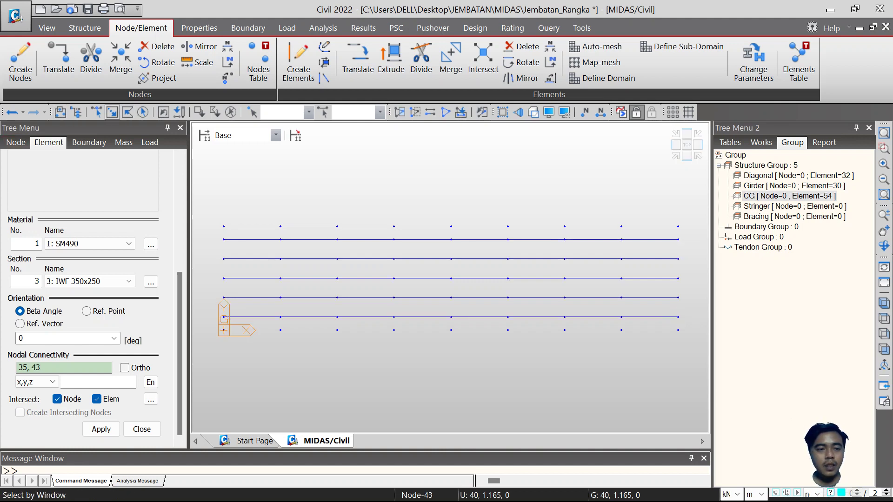
# Select all stringer elements bay by bay along the bridge using crossing windows.
pyautogui.click(111, 112)
pyautogui.moveTo(236, 333); pyautogui.dragTo(256, 334)
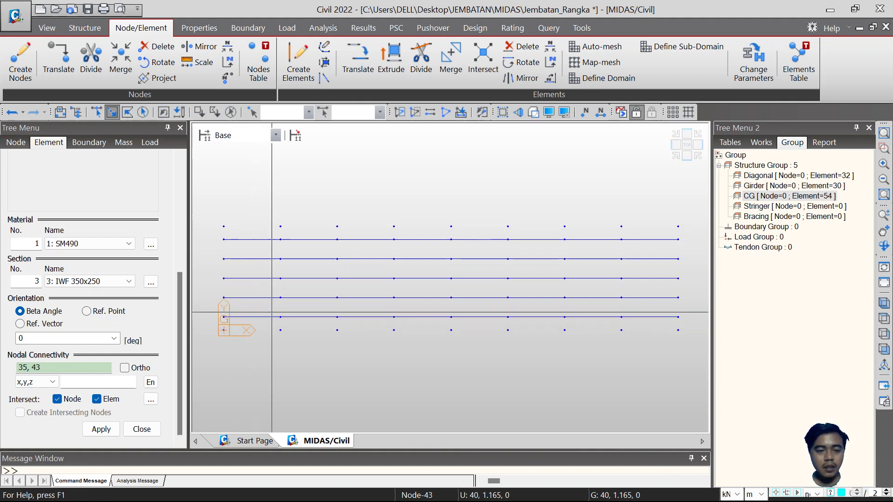
pyautogui.moveTo(268, 227); pyautogui.dragTo(240, 321)
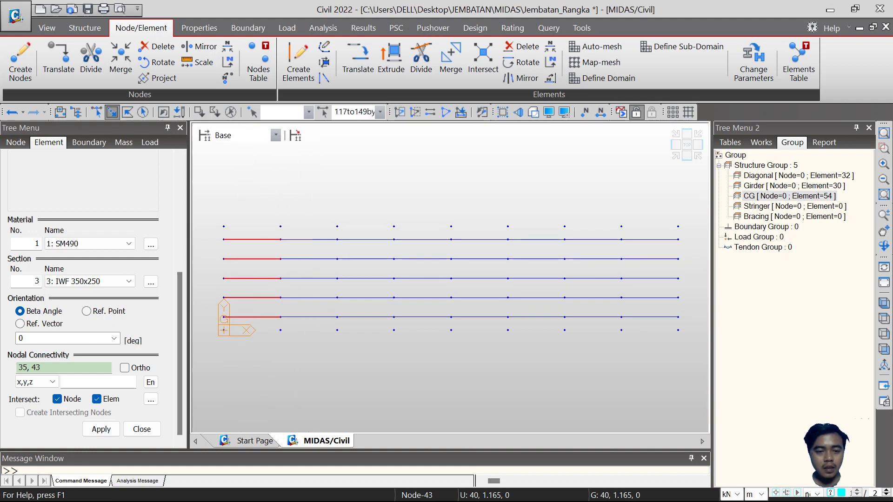
pyautogui.moveTo(328, 227); pyautogui.dragTo(302, 322)
pyautogui.moveTo(365, 253); pyautogui.dragTo(356, 327)
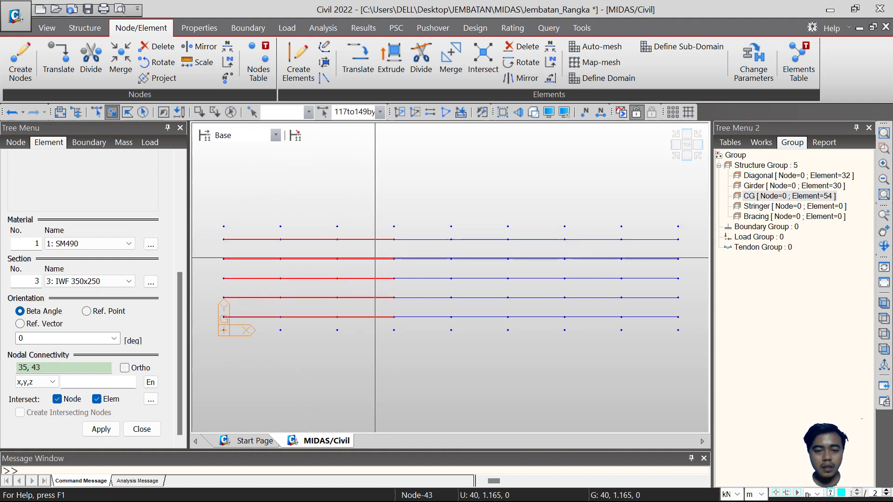
pyautogui.moveTo(420, 230); pyautogui.dragTo(413, 228)
pyautogui.moveTo(482, 324); pyautogui.dragTo(475, 218)
pyautogui.moveTo(540, 324); pyautogui.dragTo(520, 233)
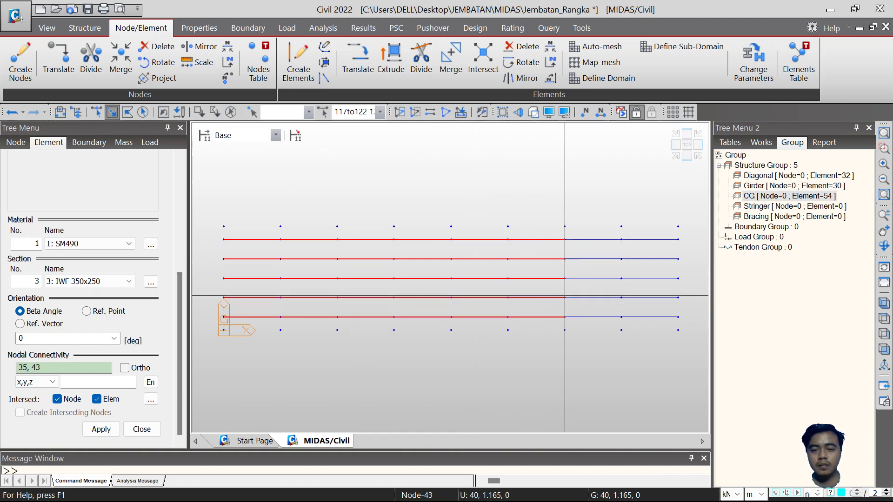
pyautogui.moveTo(580, 232); pyautogui.dragTo(580, 231)
pyautogui.moveTo(661, 330); pyautogui.dragTo(641, 232)
# Add the selected stringer elements to the Stringer structure group with Assign Plus.
pyautogui.click(761, 207)
pyautogui.rightClick(766, 206)
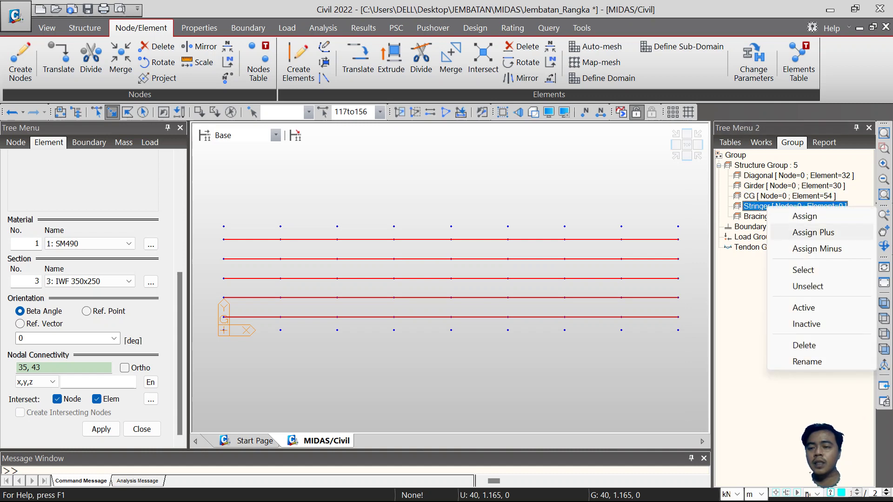
pyautogui.click(819, 232)
# Reactivate the whole model in isometric view and display the members with their solid section shapes.
pyautogui.click(675, 156)
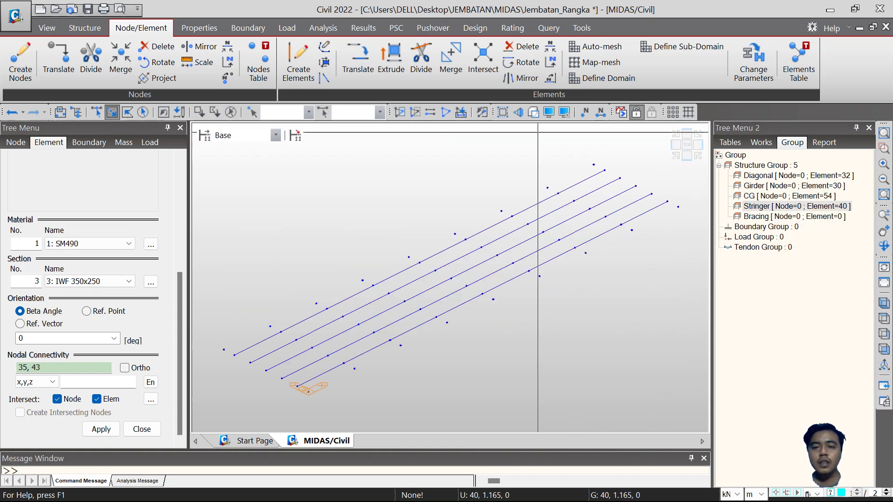
pyautogui.hotkey('ctrl', 'a')
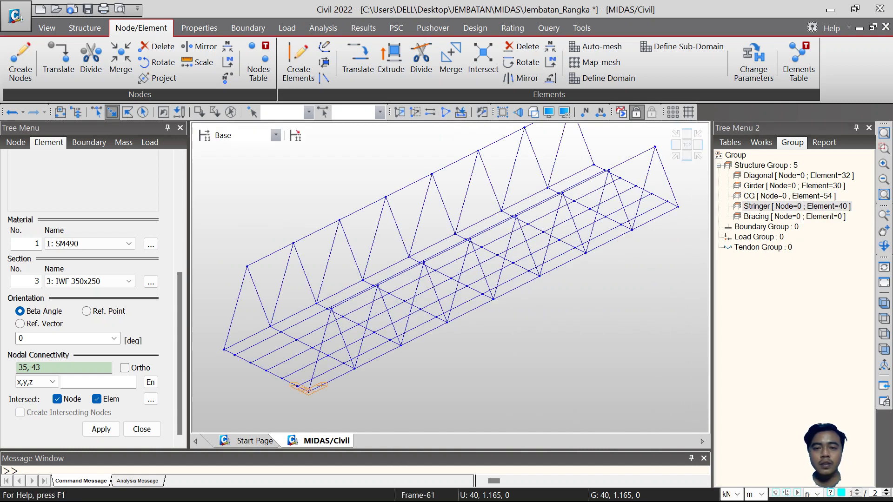
pyautogui.click(533, 112)
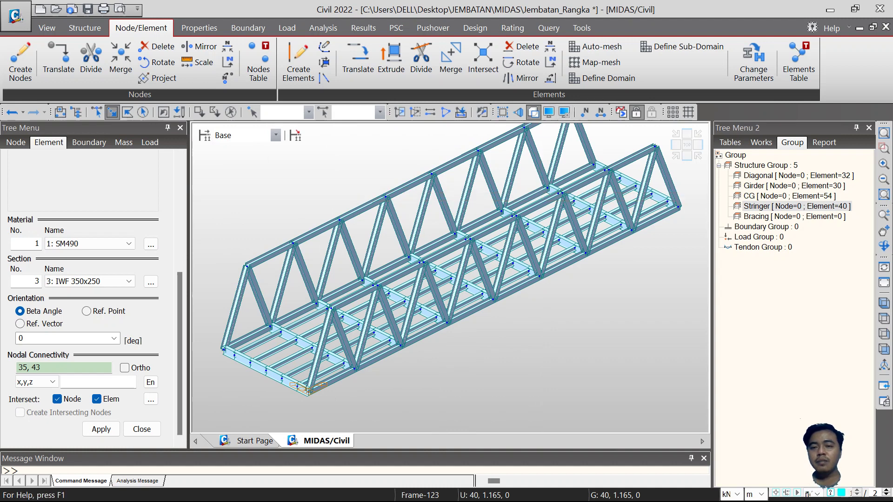
# Switch the model to wireframe display and activate only the Diagonal structure group.
pyautogui.click(534, 112)
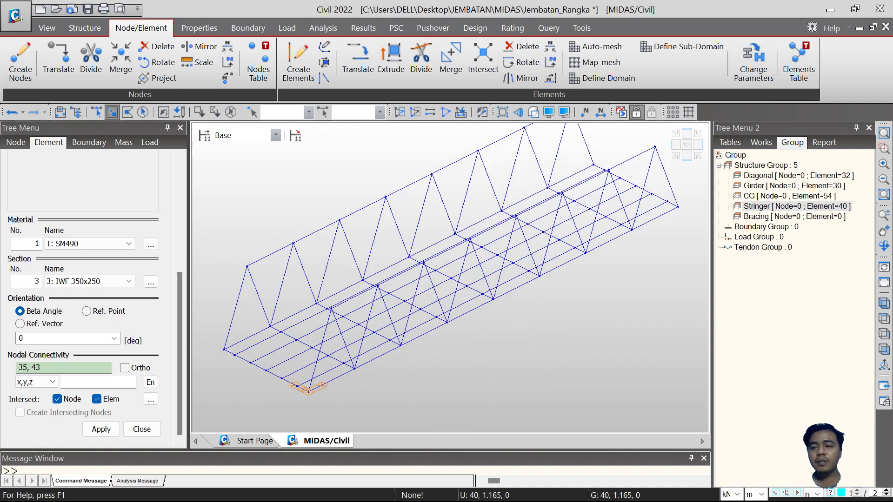
pyautogui.click(789, 196)
pyautogui.click(789, 185)
pyautogui.rightClick(750, 176)
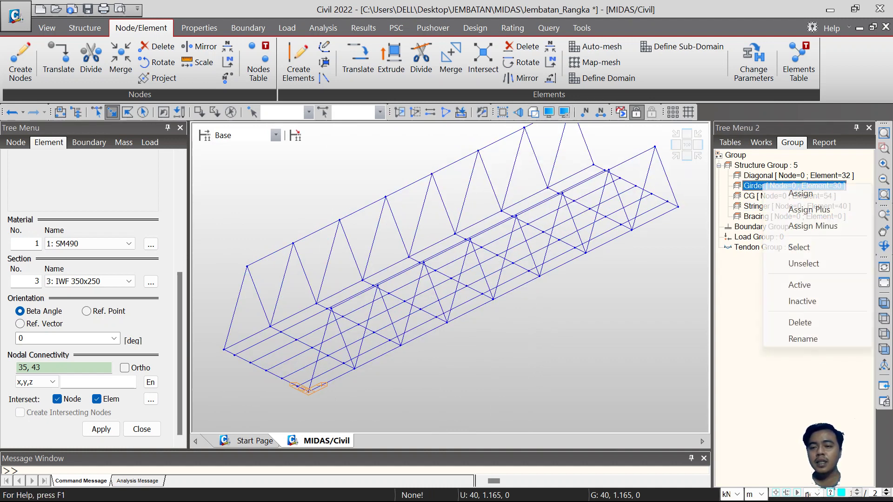
pyautogui.click(768, 176)
pyautogui.rightClick(749, 177)
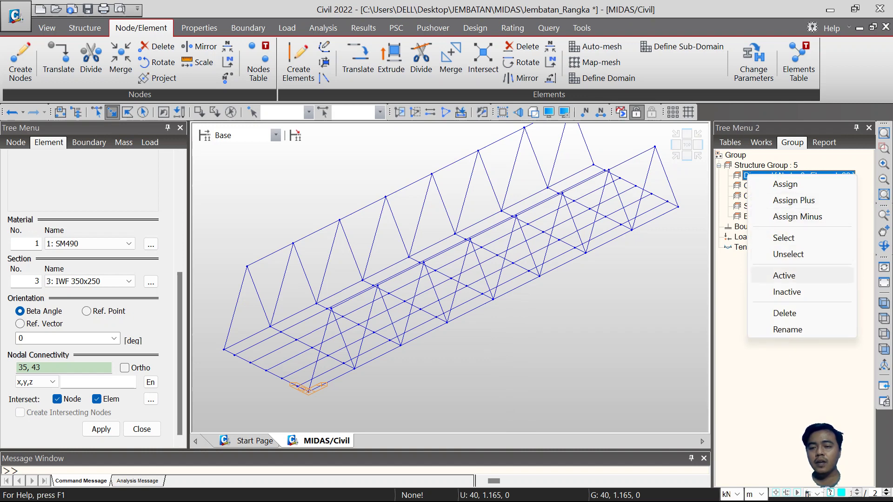
pyautogui.click(784, 275)
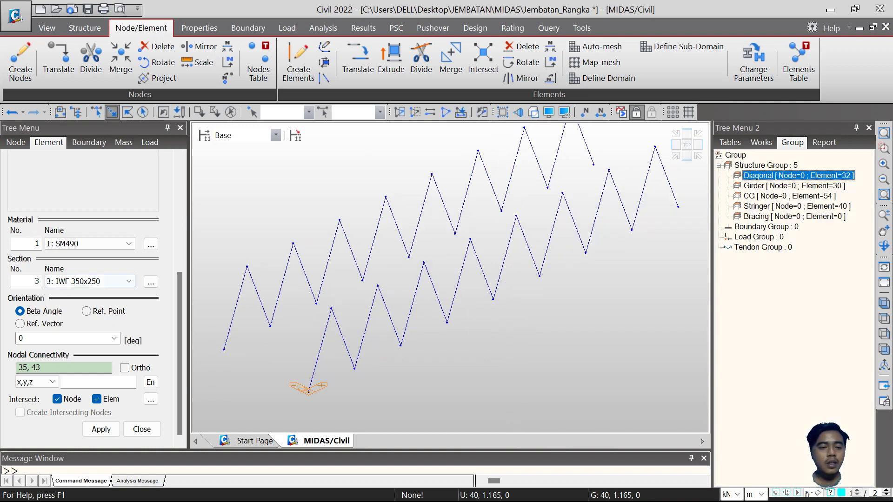
# Create HB 175 transverse members across both ends of the truss top, connecting nodes 27–19 and 34–26.
pyautogui.click(90, 281)
pyautogui.click(79, 293)
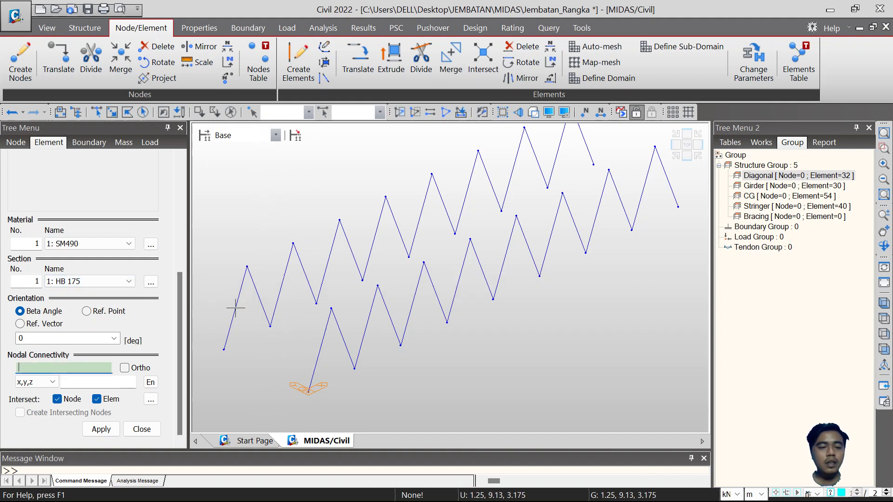
pyautogui.click(247, 268)
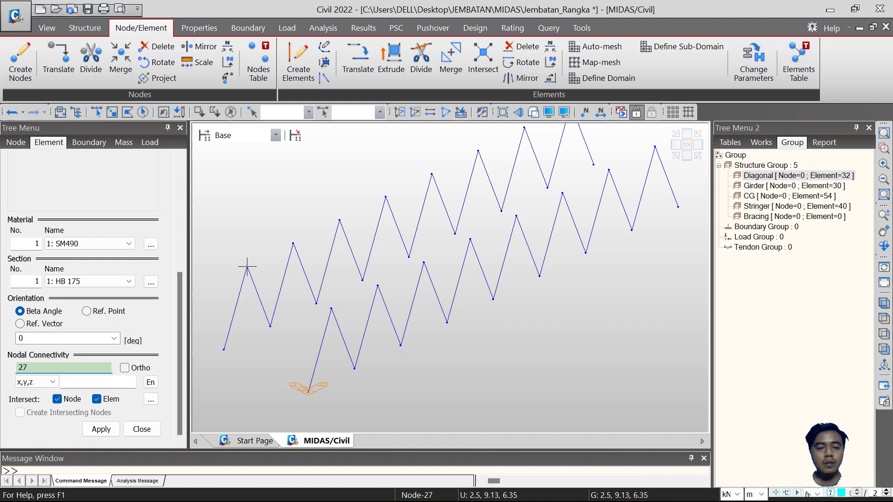
pyautogui.click(331, 308)
pyautogui.scroll(-3, 561, 201)
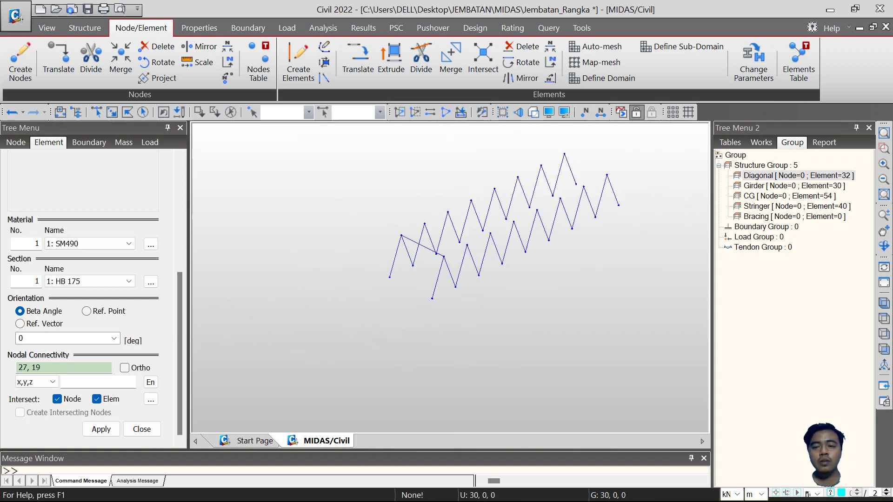
pyautogui.click(566, 151)
pyautogui.click(609, 174)
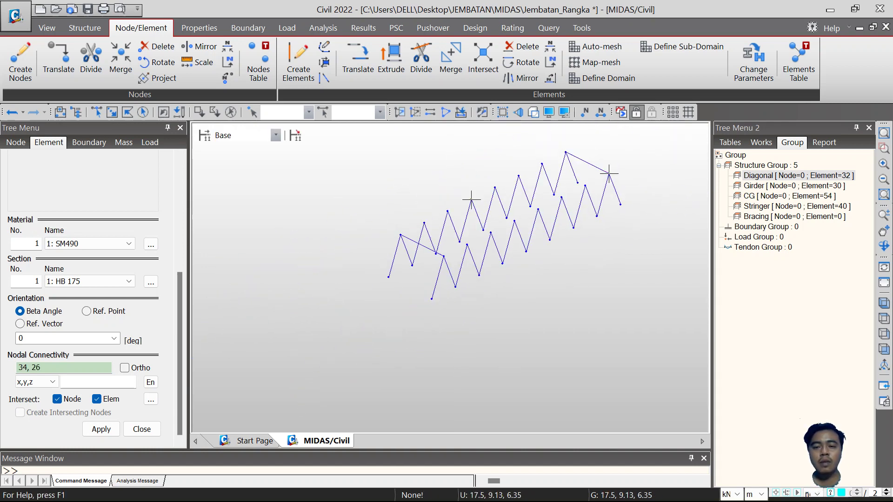
pyautogui.scroll(2, 465, 121)
pyautogui.click(418, 367)
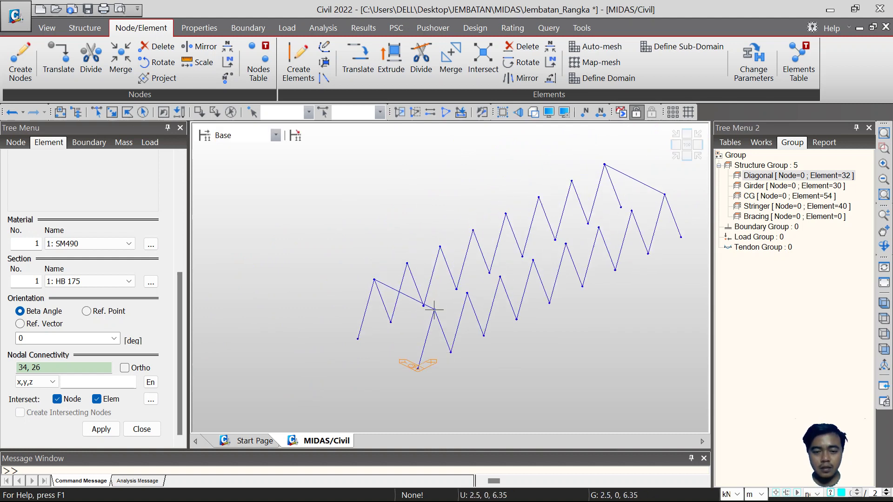
pyautogui.press('Escape')
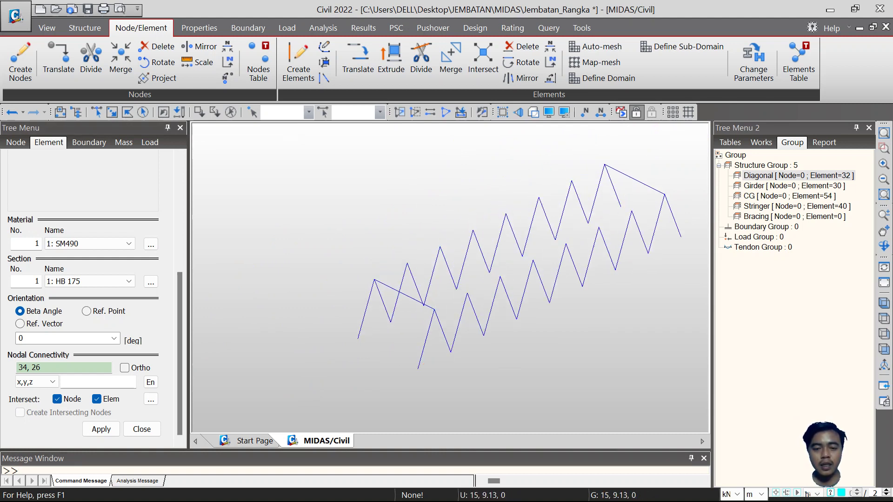
# Add crossed HB 175 bracing in the first top bay, connecting nodes 19–28 and 27–20.
pyautogui.scroll(1, 460, 273)
pyautogui.keyDown('ctrl'); pyautogui.moveTo(464, 254); pyautogui.dragTo(467, 257, button='middle'); pyautogui.keyUp('ctrl')
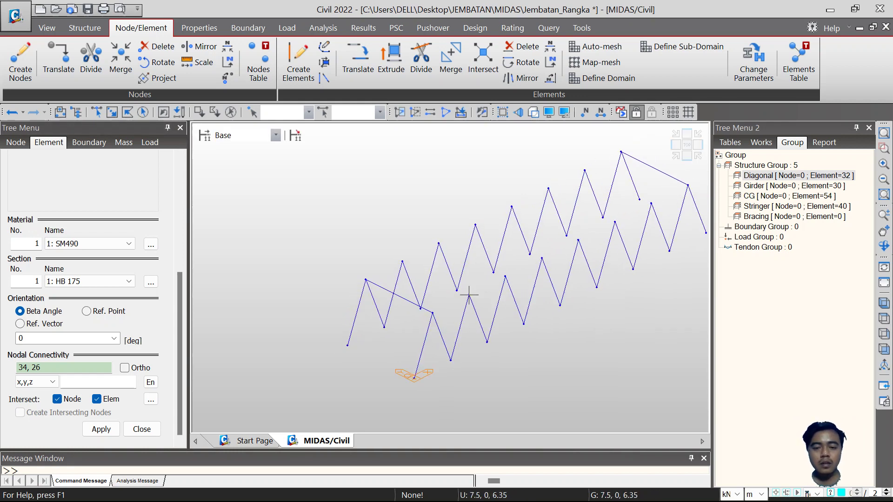
pyautogui.scroll(3, 469, 293)
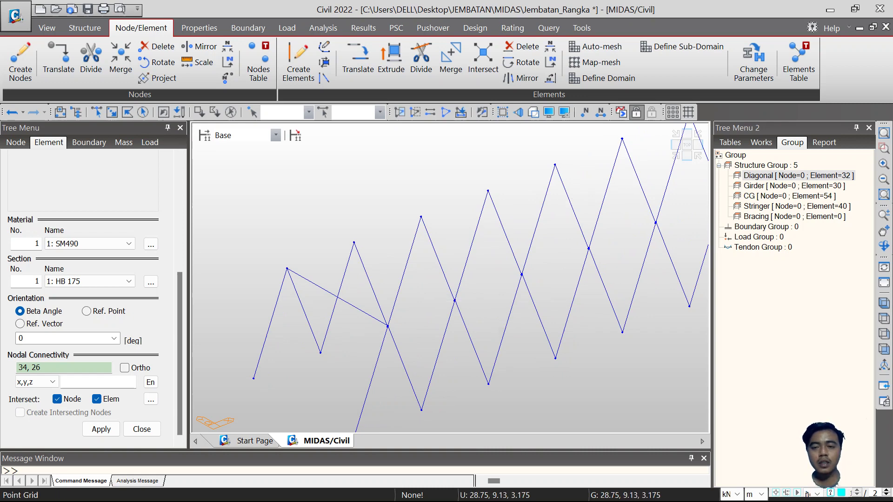
pyautogui.click(676, 157)
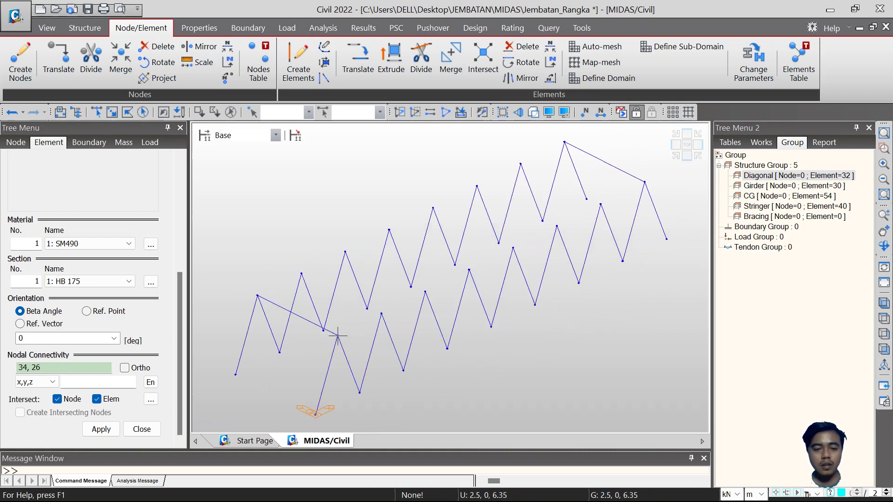
pyautogui.click(337, 335)
pyautogui.click(301, 273)
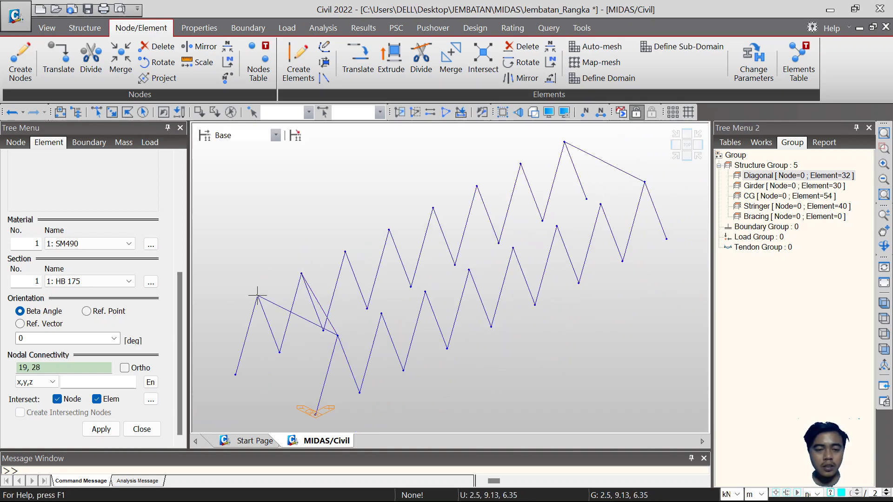
pyautogui.click(257, 296)
pyautogui.click(381, 314)
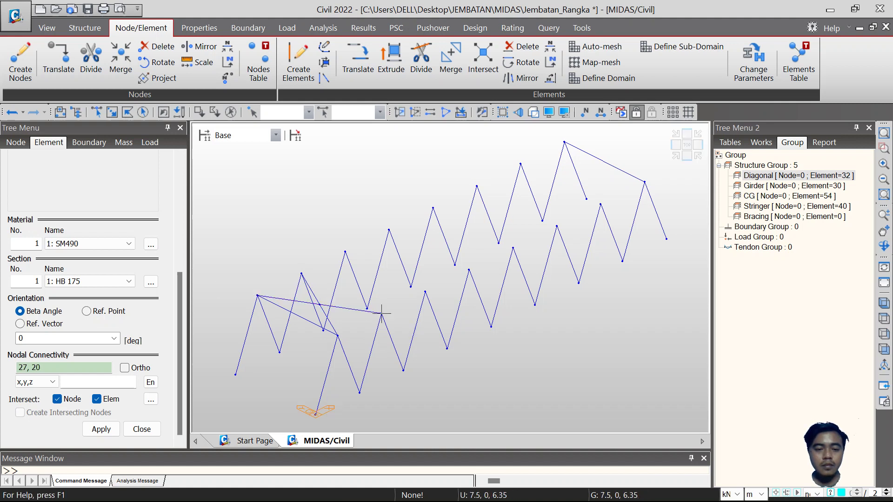
# Brace the second and third top bays with crossed members between nodes 20–29, 28–21, 21–30 and 29–22.
pyautogui.click(345, 252)
pyautogui.click(301, 274)
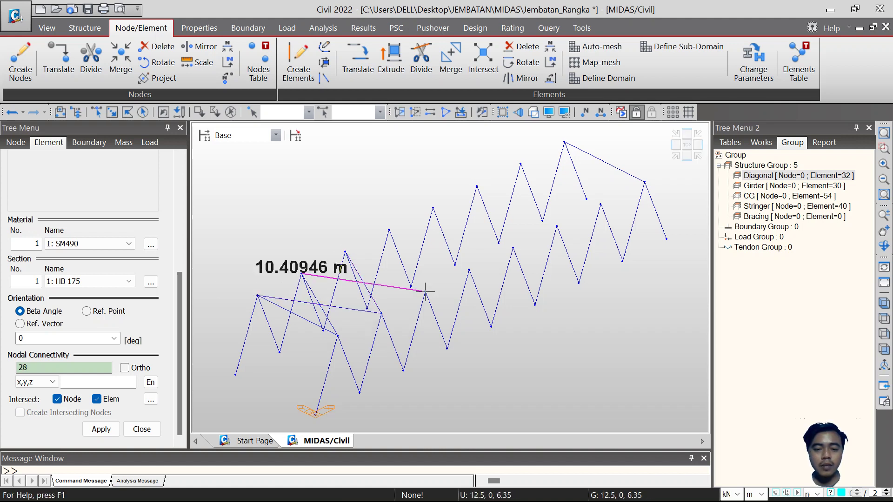
pyautogui.click(425, 292)
pyautogui.click(425, 292)
pyautogui.click(389, 229)
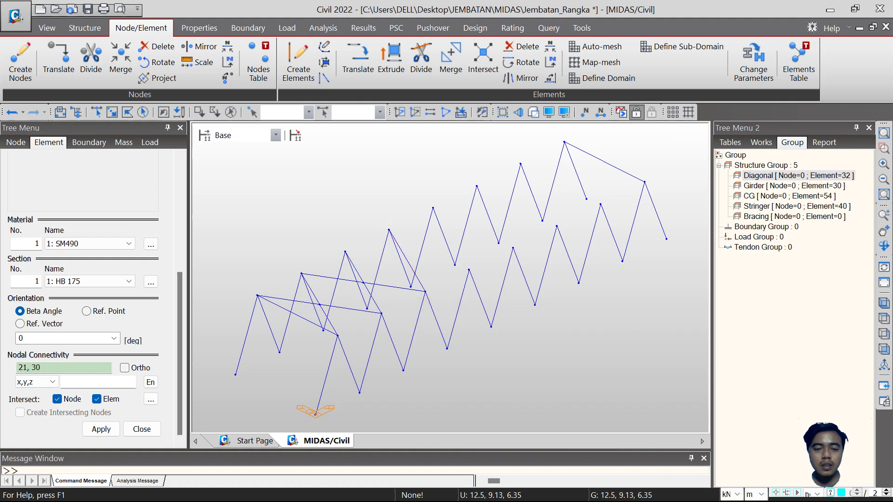
pyautogui.click(345, 251)
pyautogui.click(468, 269)
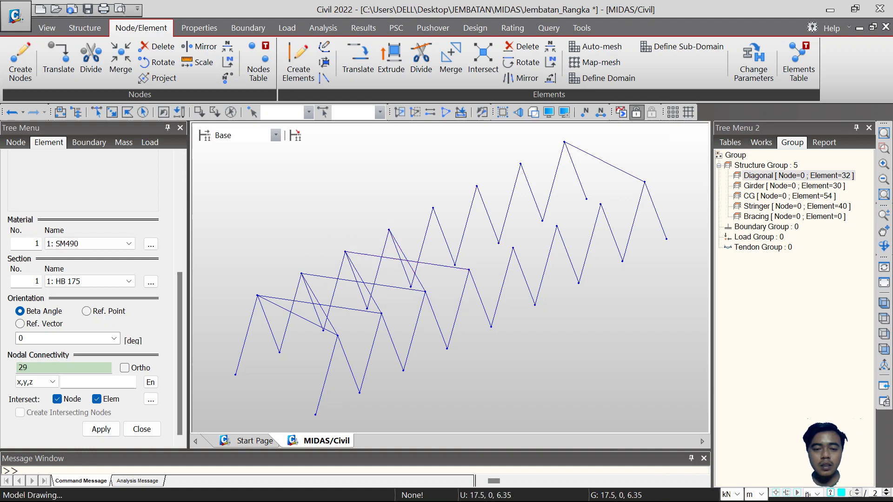
# Try to continue the top bracing with members between nodes 21–31, 31–23 and 22–32.
pyautogui.click(425, 291)
pyautogui.click(433, 208)
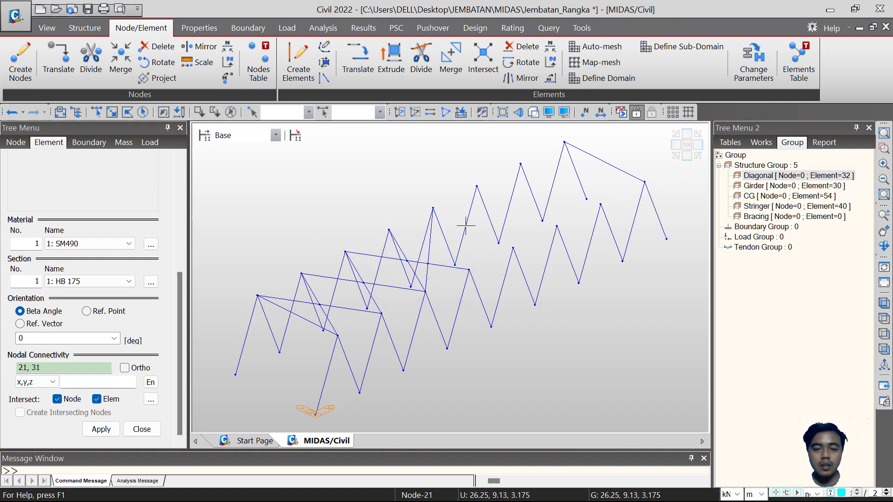
pyautogui.click(433, 208)
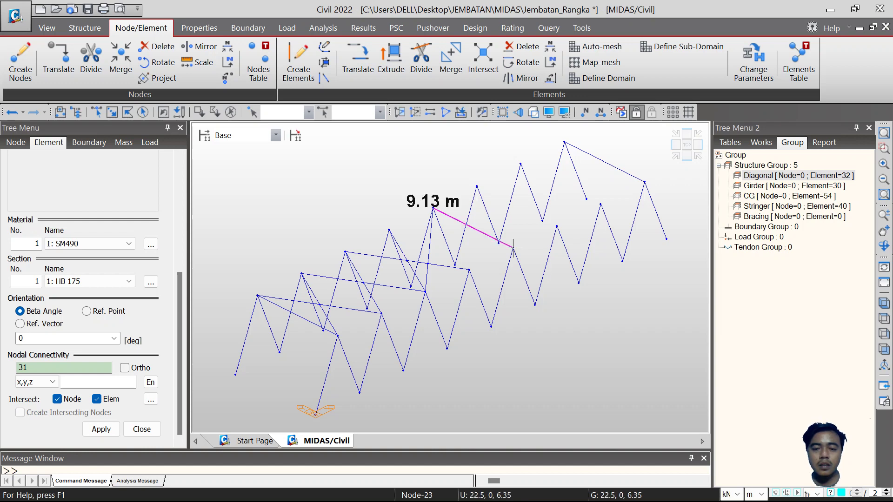
pyautogui.click(513, 248)
pyautogui.click(468, 269)
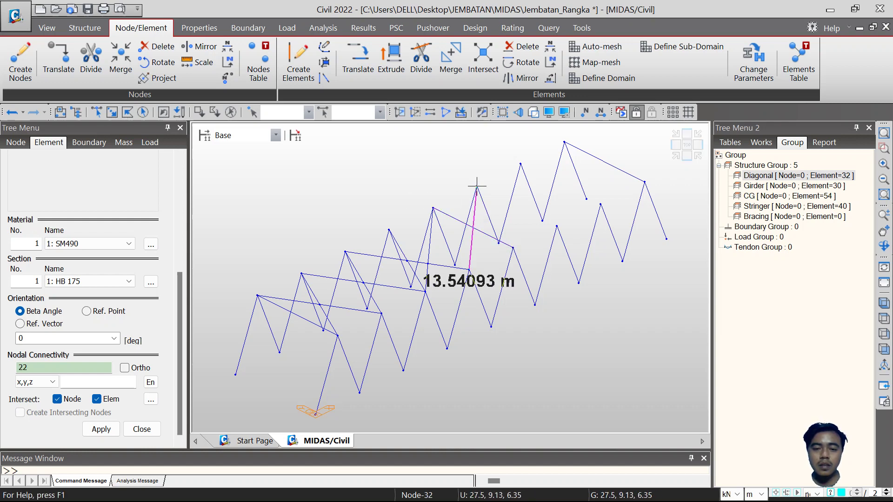
pyautogui.click(476, 187)
# Check the top bracing in plan with solid section shapes and undo the last three bracing members.
pyautogui.click(533, 112)
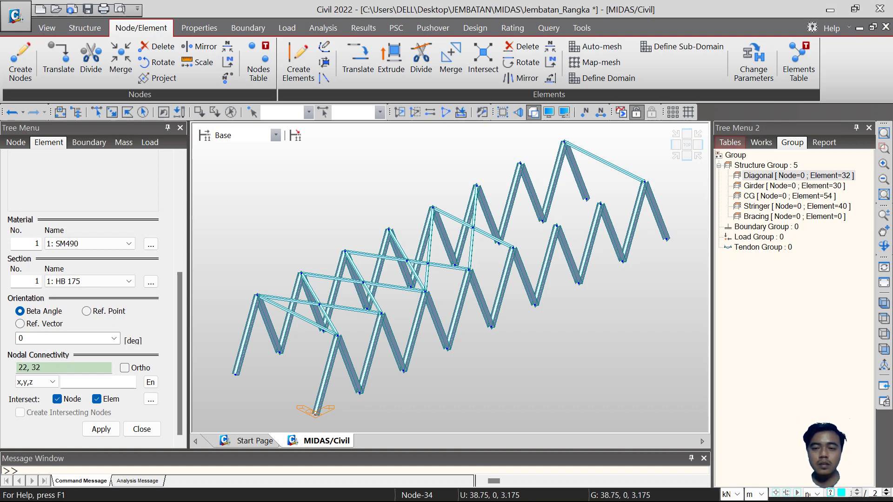
pyautogui.click(687, 144)
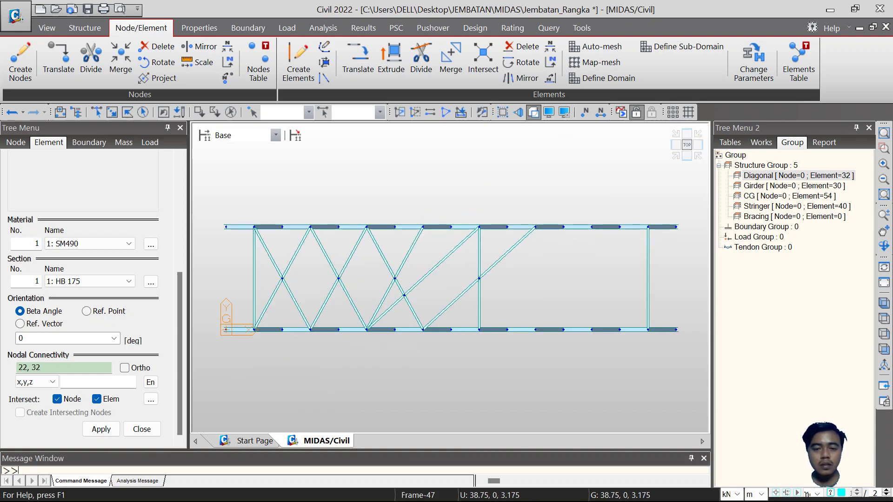
pyautogui.hotkey('ctrl', 'z')
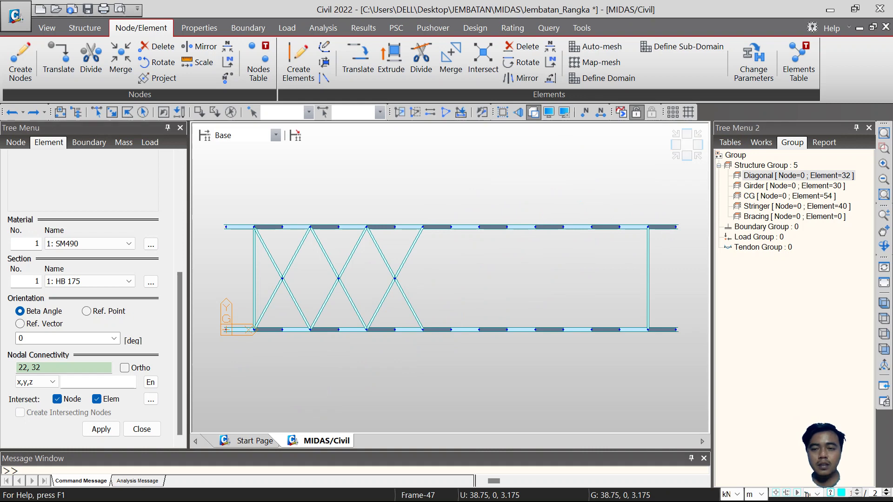
# Brace the fourth and fifth top bays with crossed members between nodes 30–23, 22–31, 31–24 and 23–32.
pyautogui.click(676, 157)
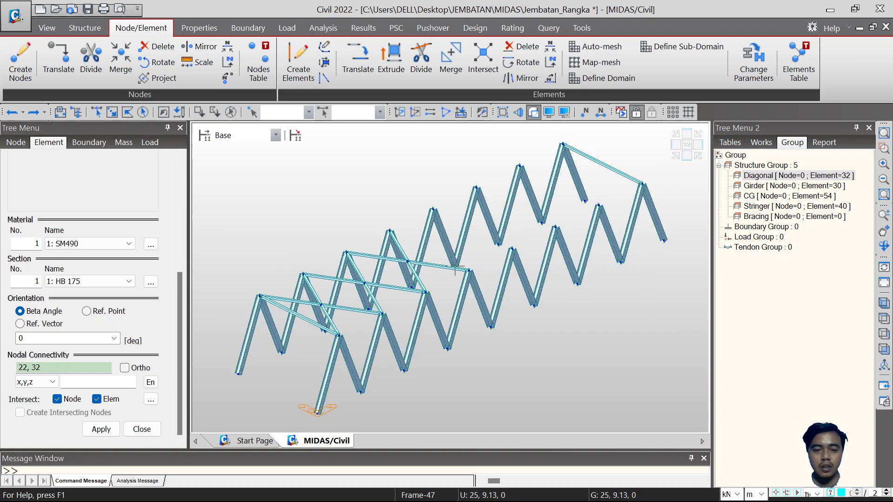
pyautogui.click(390, 230)
pyautogui.click(512, 248)
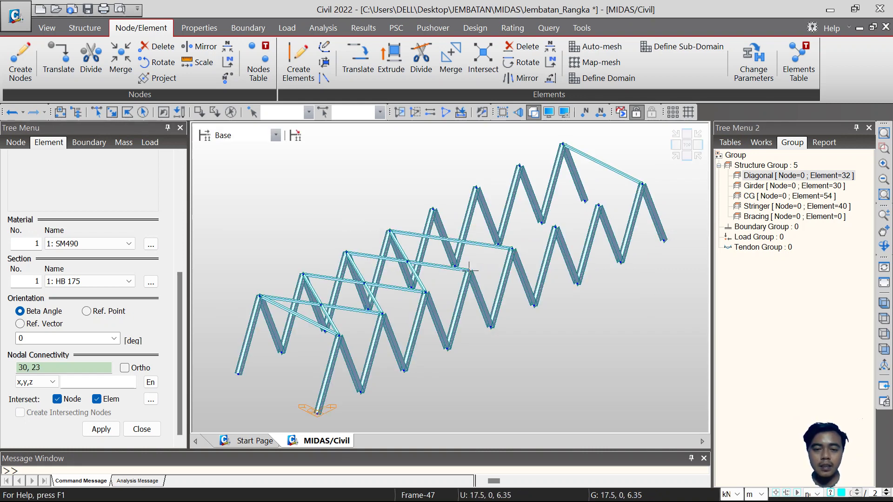
pyautogui.click(469, 270)
pyautogui.click(433, 209)
pyautogui.click(433, 209)
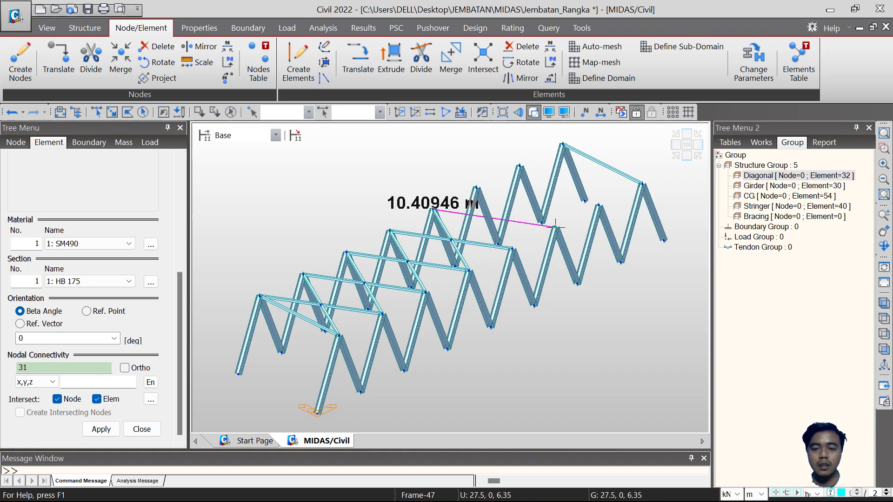
pyautogui.click(556, 227)
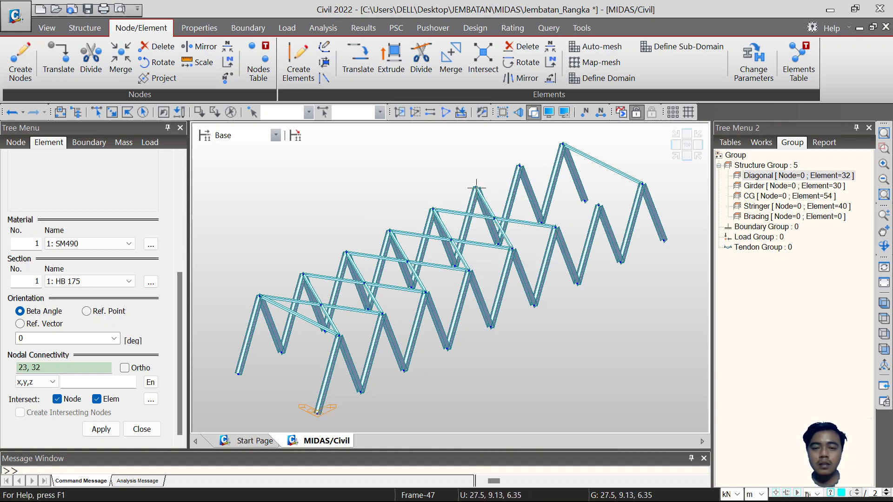
# Brace the last two top bays with crossed members between nodes 32–25, 24–33, 33–26 and 25–34.
pyautogui.click(599, 205)
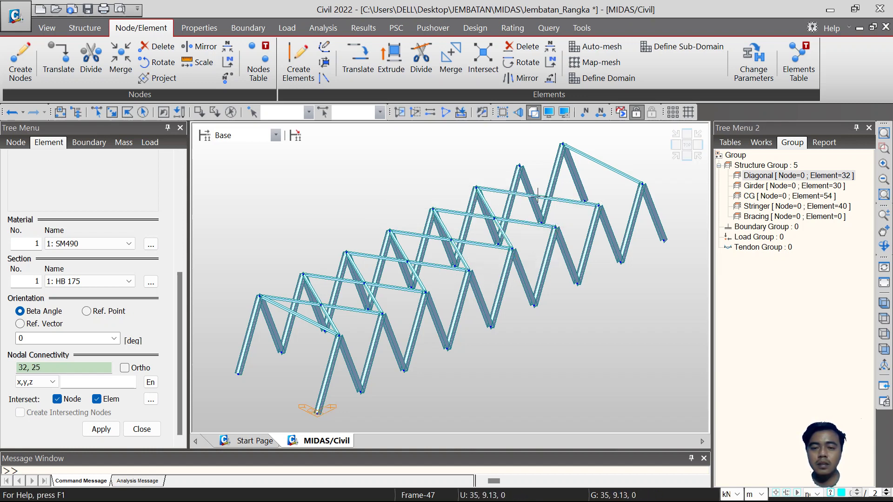
pyautogui.click(555, 227)
pyautogui.click(520, 165)
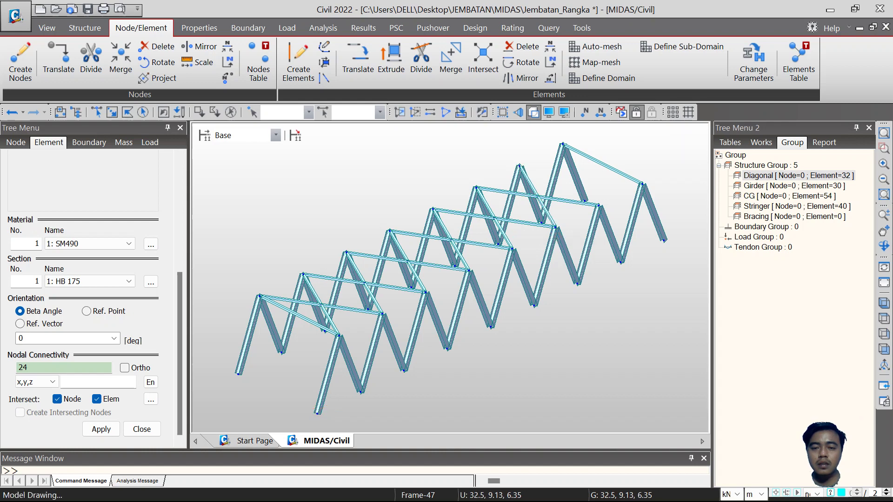
pyautogui.click(642, 185)
pyautogui.click(598, 205)
pyautogui.click(563, 144)
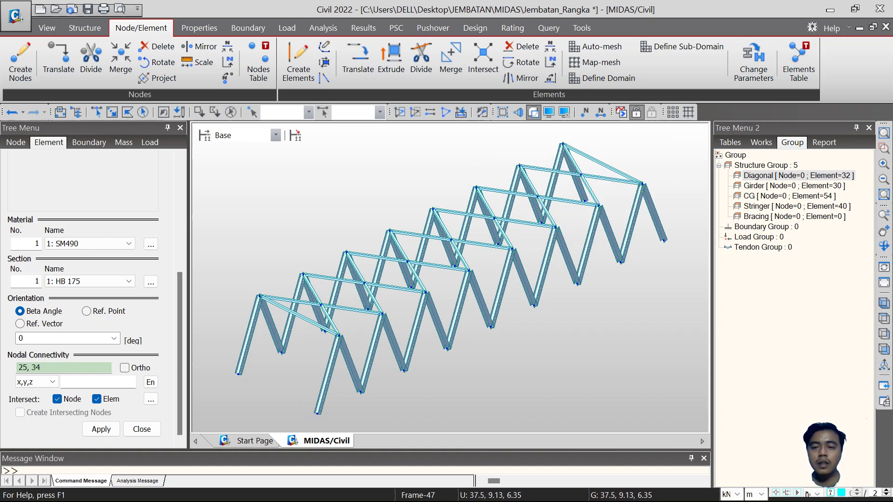
# Examine the top bracing from opposite isometric directions and in plan to check the crossing pattern along all bays.
pyautogui.click(686, 156)
pyautogui.click(698, 156)
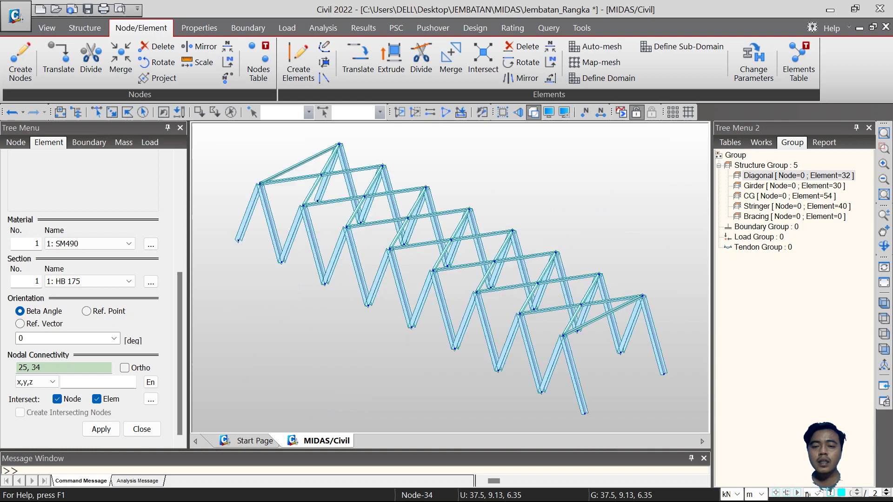
pyautogui.click(676, 156)
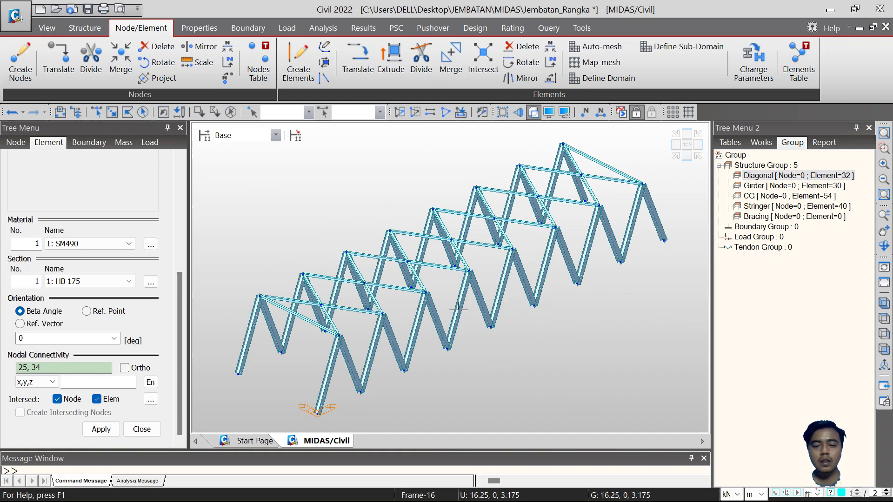
pyautogui.moveTo(533, 306); pyautogui.dragTo(577, 285, button='middle')
pyautogui.scroll(-2, 593, 284)
pyautogui.scroll(1, 593, 284)
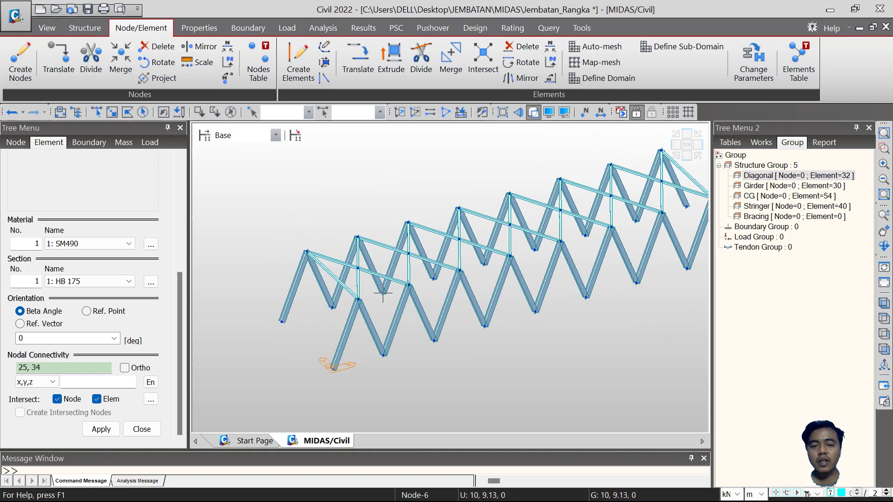
pyautogui.click(676, 145)
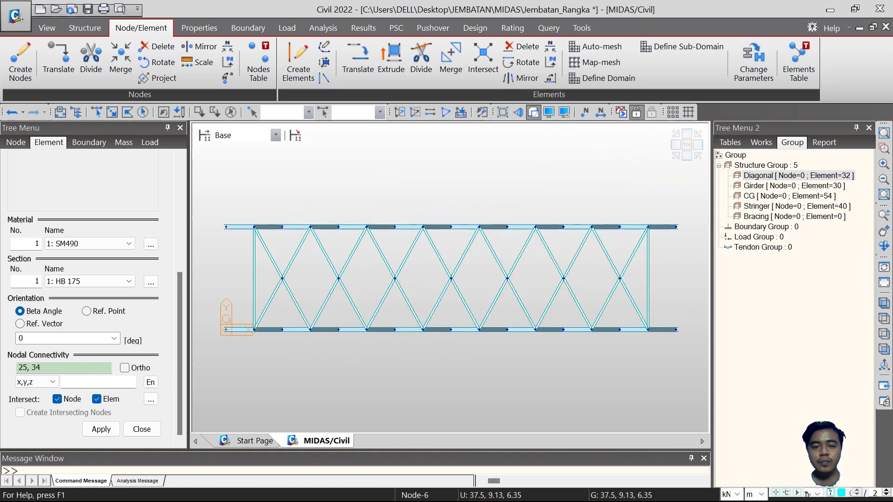
# Assign all the HB 175 top bracing members to the Bracing structure group and reactivate the whole bridge in isometric view.
pyautogui.click(112, 112)
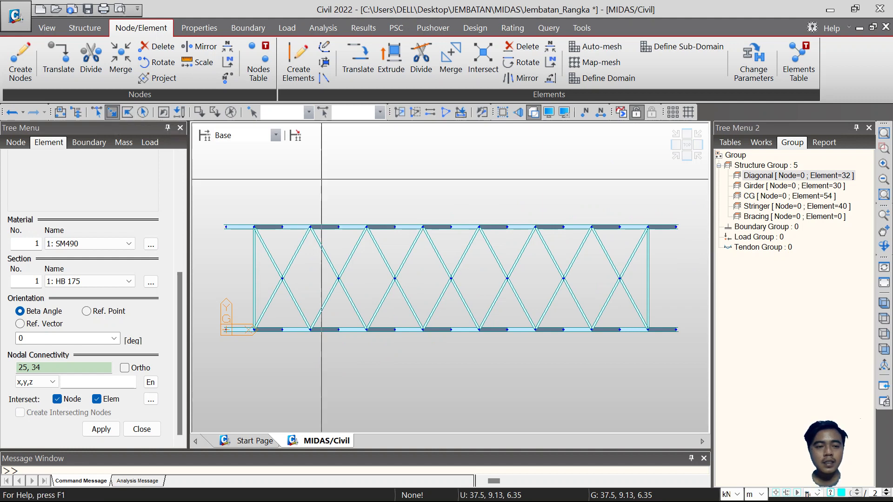
pyautogui.moveTo(673, 309); pyautogui.dragTo(242, 306)
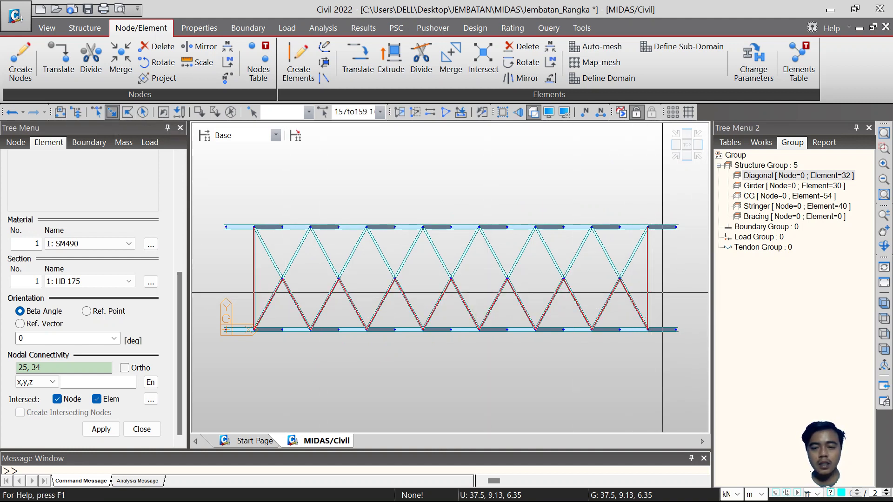
pyautogui.moveTo(257, 258); pyautogui.dragTo(253, 258)
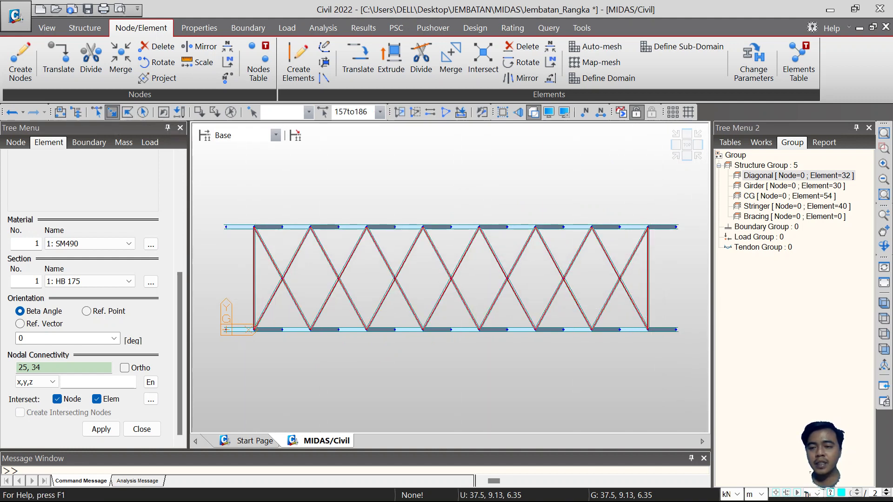
pyautogui.click(767, 216)
pyautogui.moveTo(767, 217); pyautogui.dragTo(577, 223)
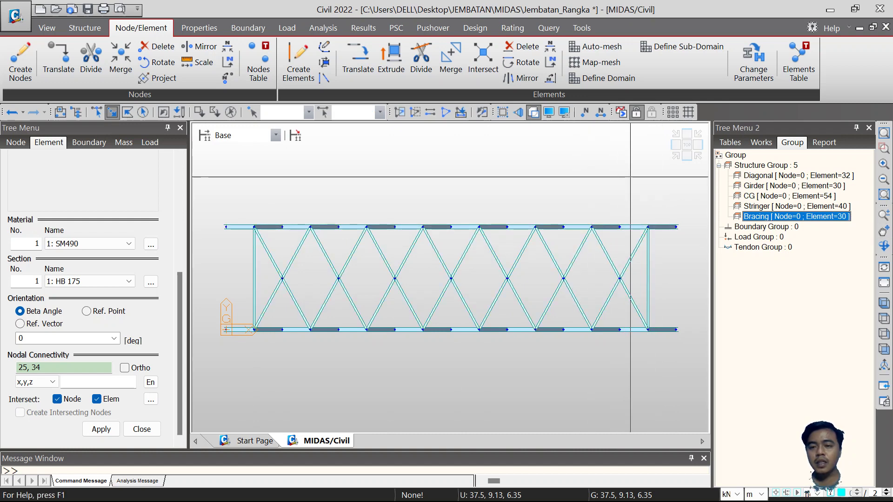
pyautogui.click(883, 303)
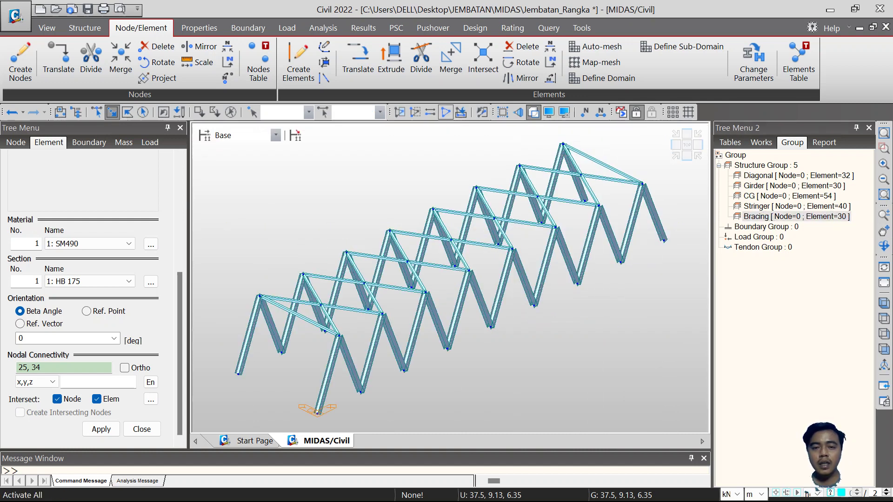
pyautogui.click(445, 112)
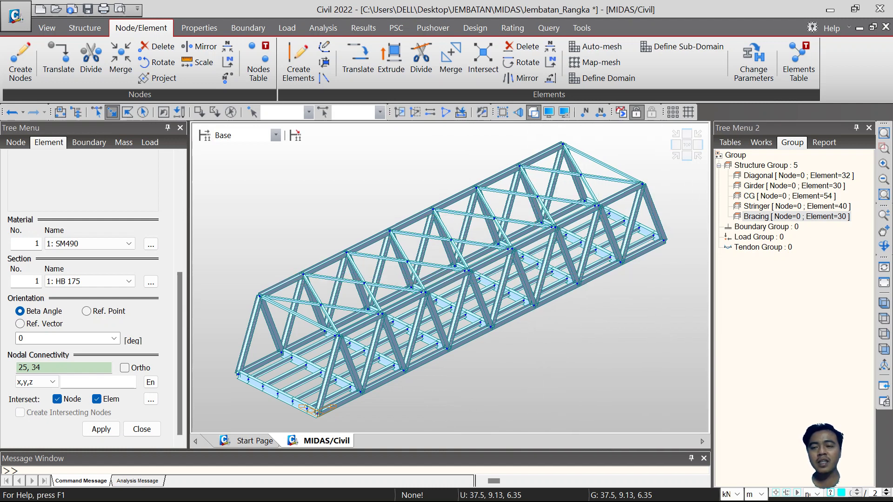
# Examine the complete bridge in plan around the fourth cross girder, clear the selected members and return to an isometric view.
pyautogui.click(687, 145)
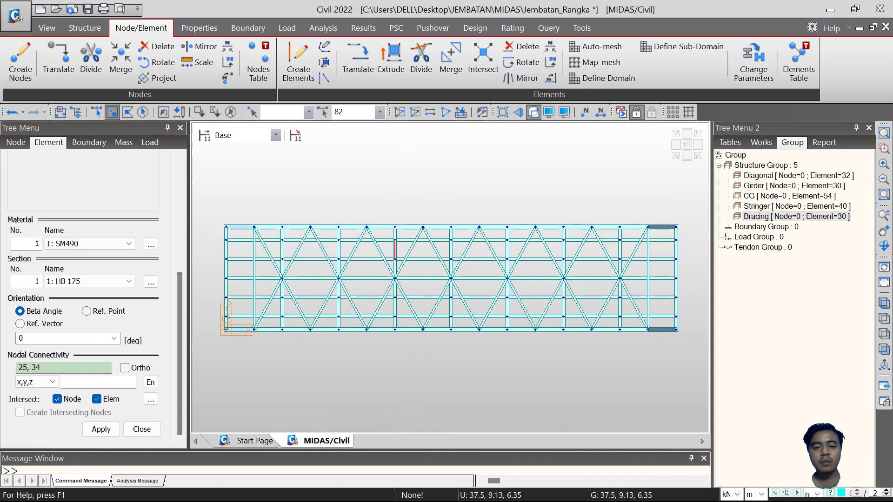
pyautogui.moveTo(400, 233); pyautogui.dragTo(381, 234)
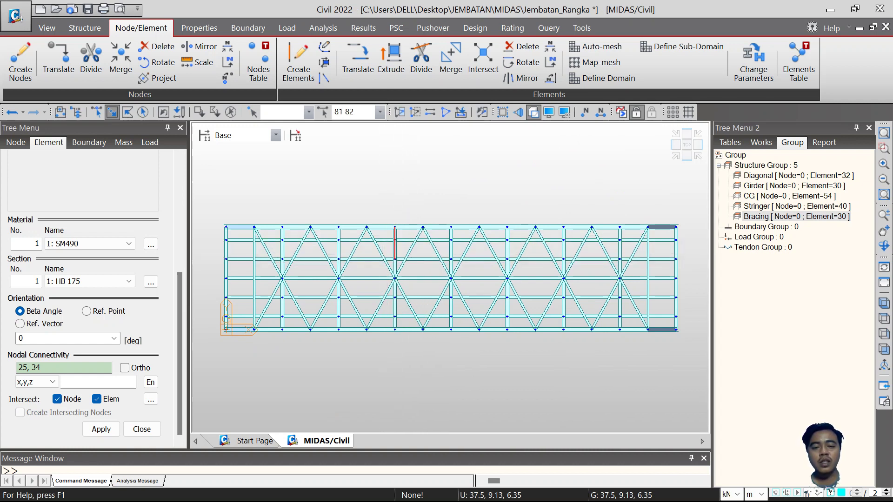
pyautogui.moveTo(391, 265); pyautogui.dragTo(360, 261)
pyautogui.press('Escape')
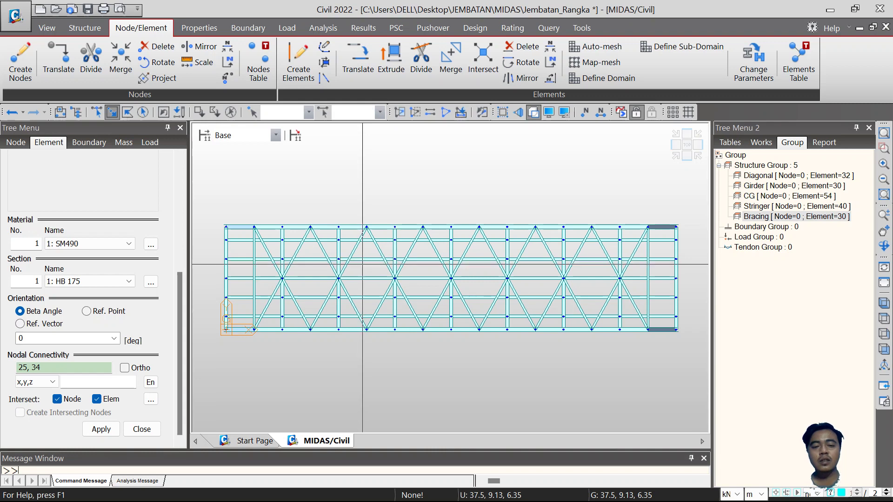
pyautogui.click(676, 145)
pyautogui.click(676, 155)
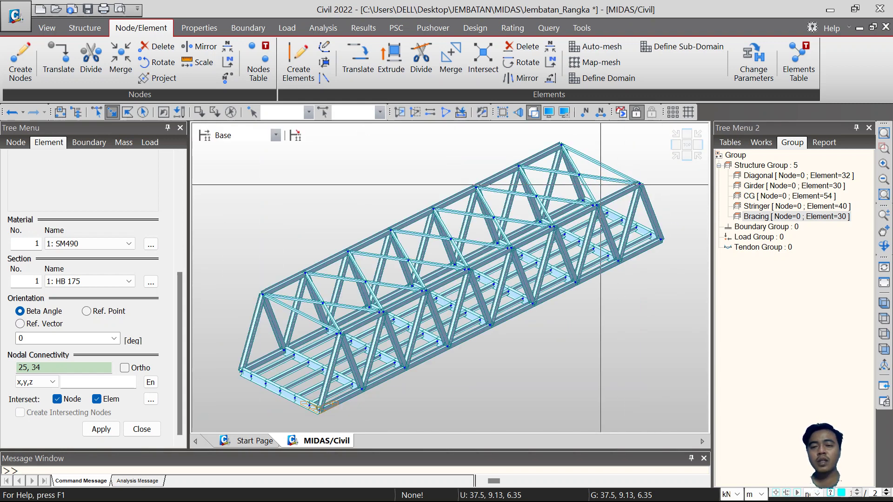
# Check the members of the Diagonal, Girder, CG, Stringer and Bracing groups by highlighting each group, and close the element creation settings.
pyautogui.doubleClick(758, 177)
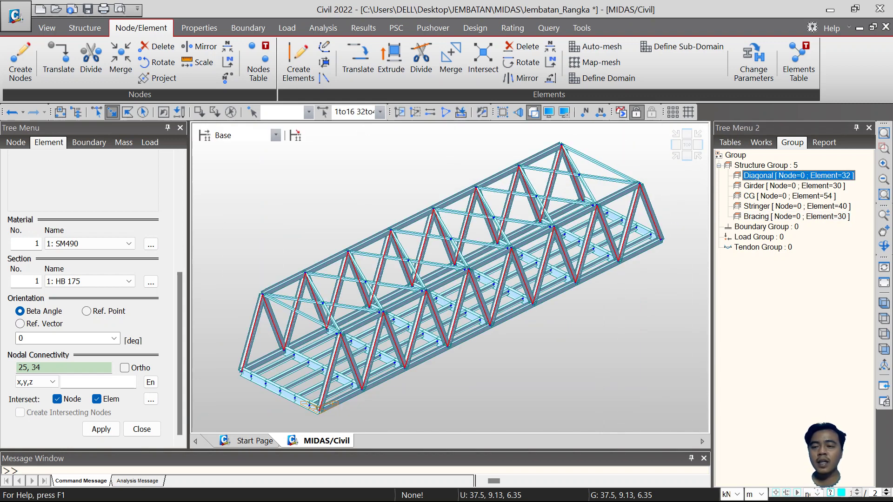
pyautogui.doubleClick(767, 187)
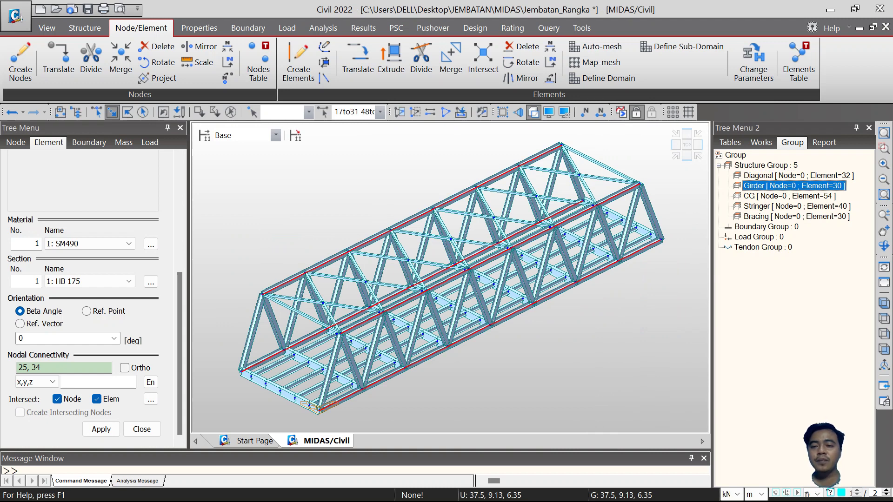
pyautogui.doubleClick(767, 196)
pyautogui.doubleClick(761, 207)
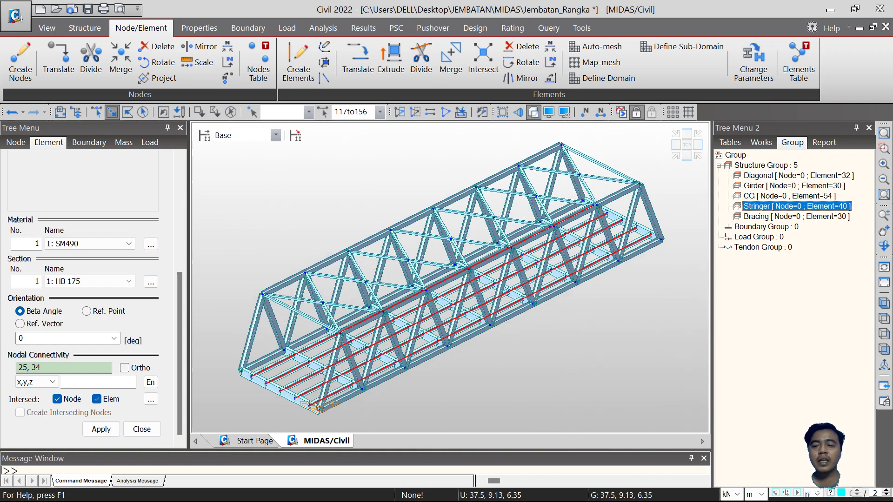
pyautogui.doubleClick(766, 218)
pyautogui.click(679, 194)
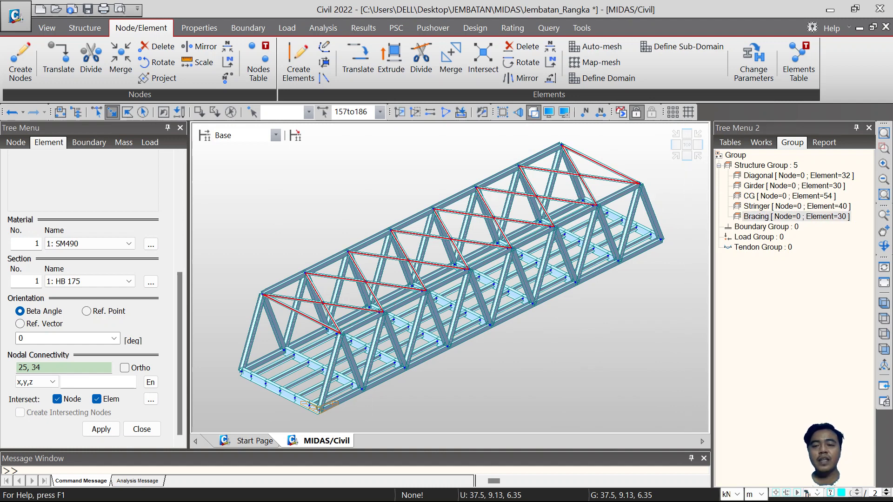
pyautogui.press('Escape')
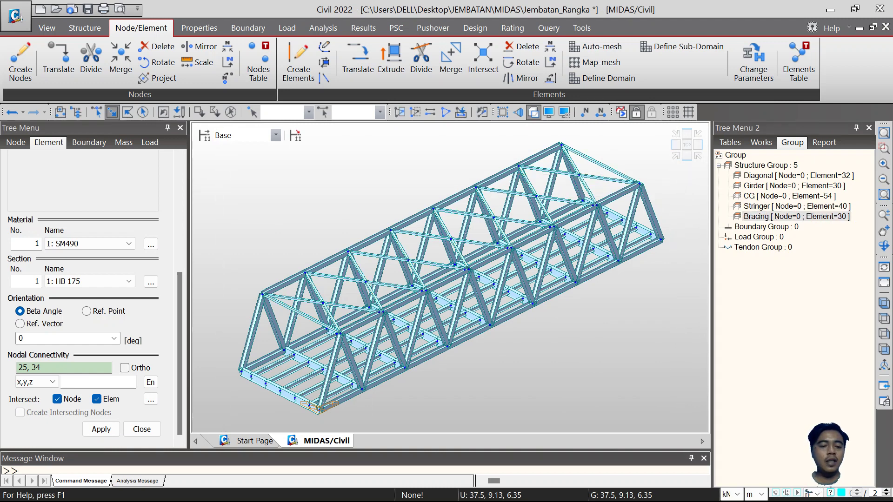
pyautogui.press('Escape')
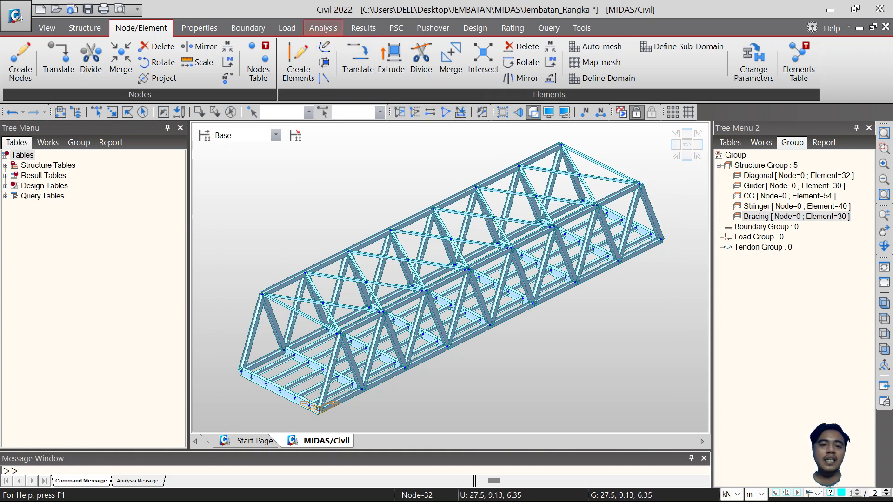
# Create a static load case named MS - SW with the type Dead Load (D).
pyautogui.click(323, 28)
pyautogui.click(287, 28)
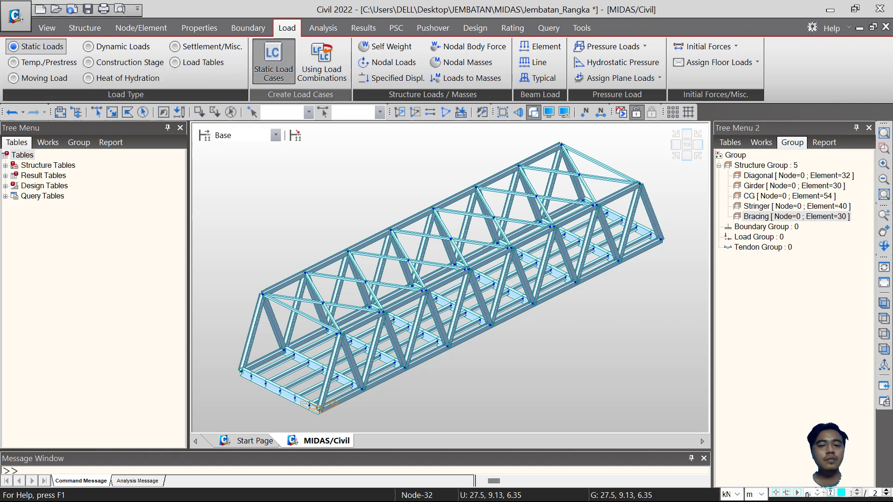
pyautogui.click(274, 60)
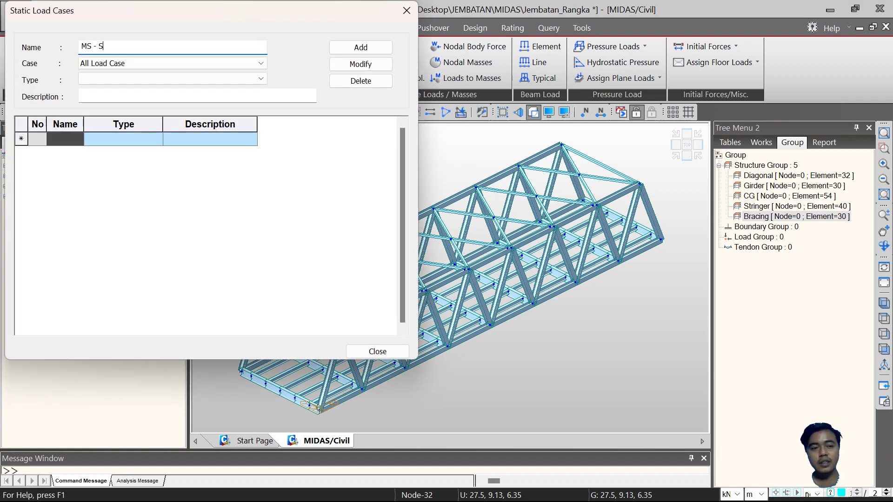
pyautogui.click(242, 79)
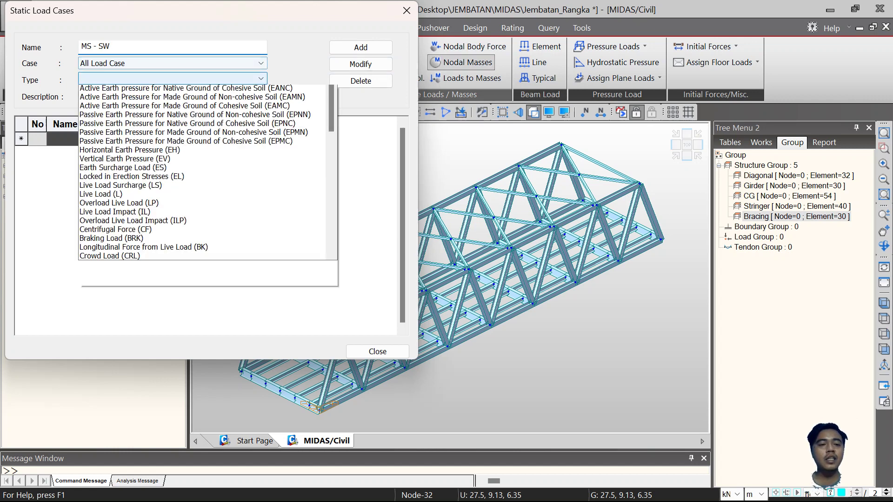
pyautogui.click(200, 99)
pyautogui.click(361, 47)
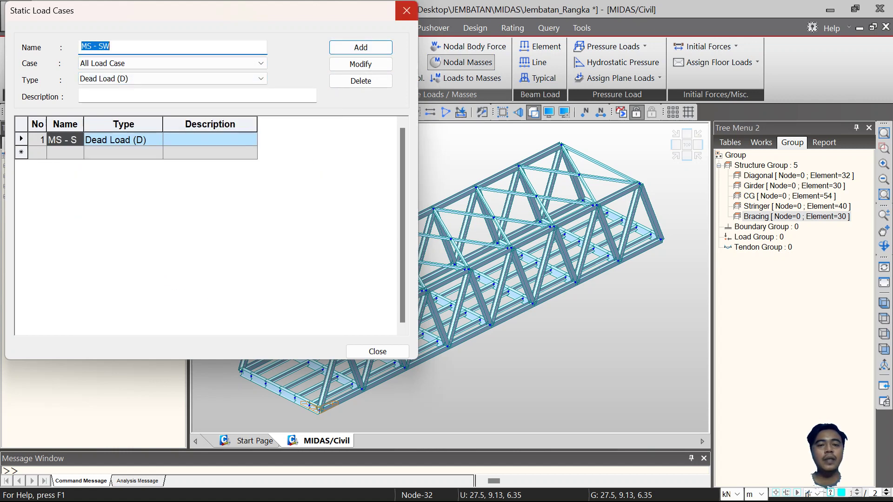
pyautogui.click(406, 10)
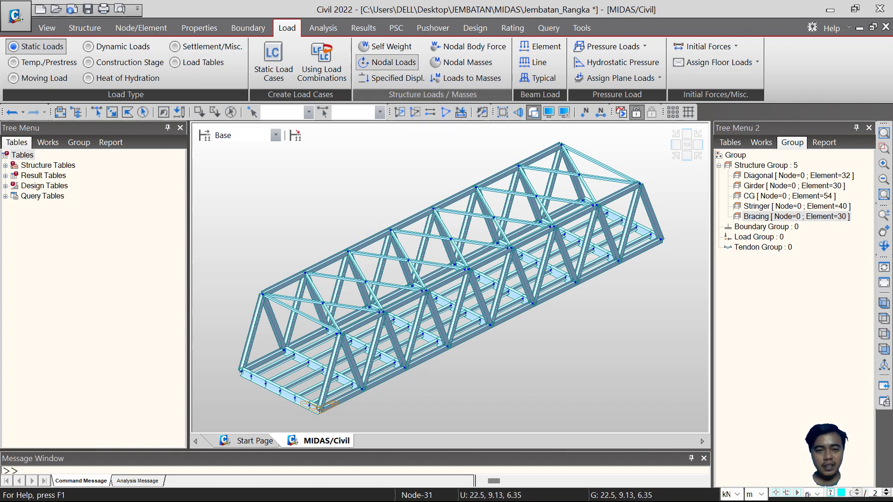
# Add self-weight to load case MS - SW with a Z factor of -1.1 in the Default load group.
pyautogui.click(386, 46)
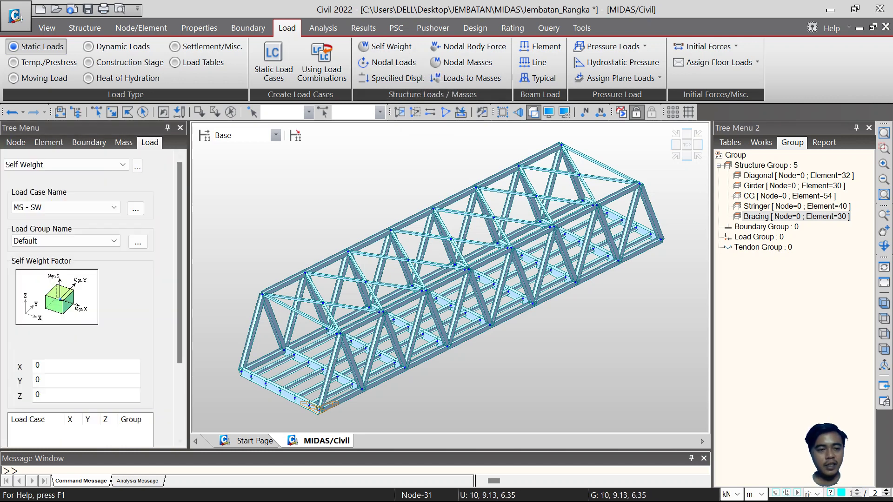
pyautogui.scroll(-3, 93, 288)
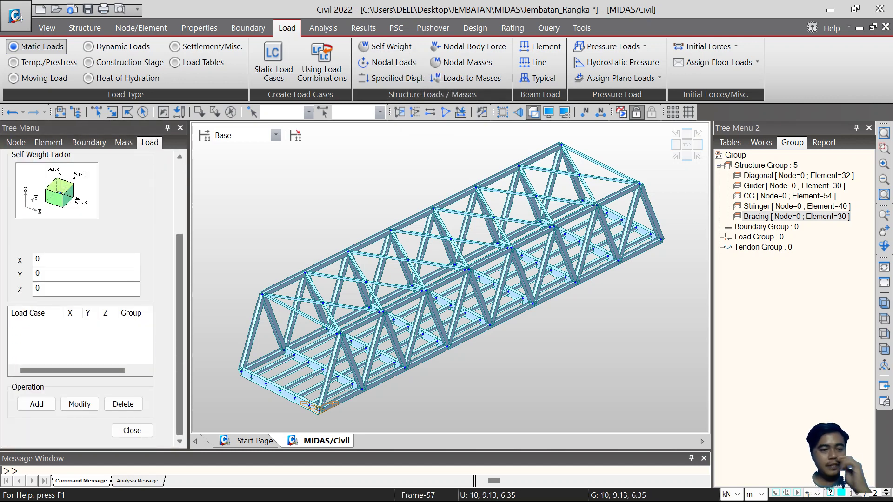
pyautogui.click(69, 289)
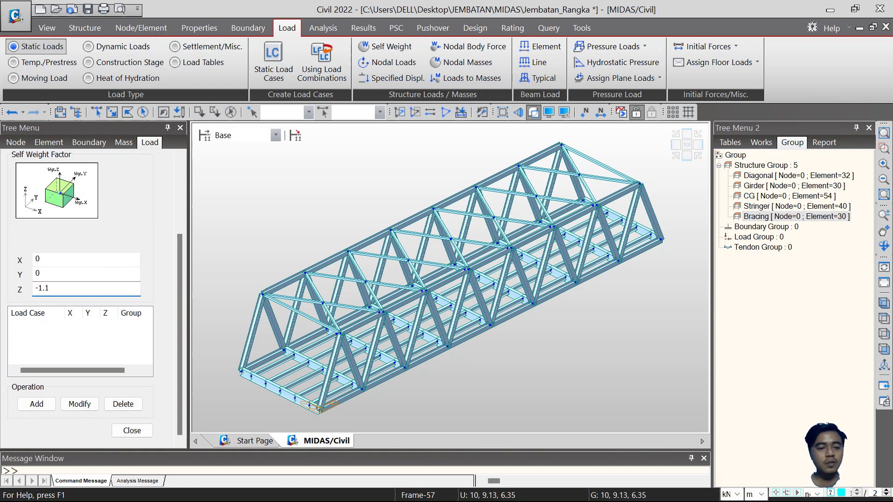
pyautogui.scroll(3, 93, 298)
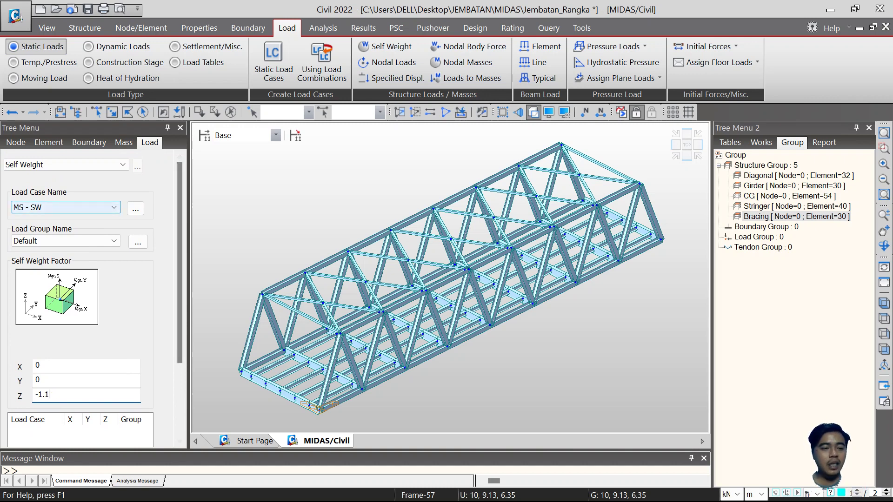
pyautogui.scroll(-3, 93, 298)
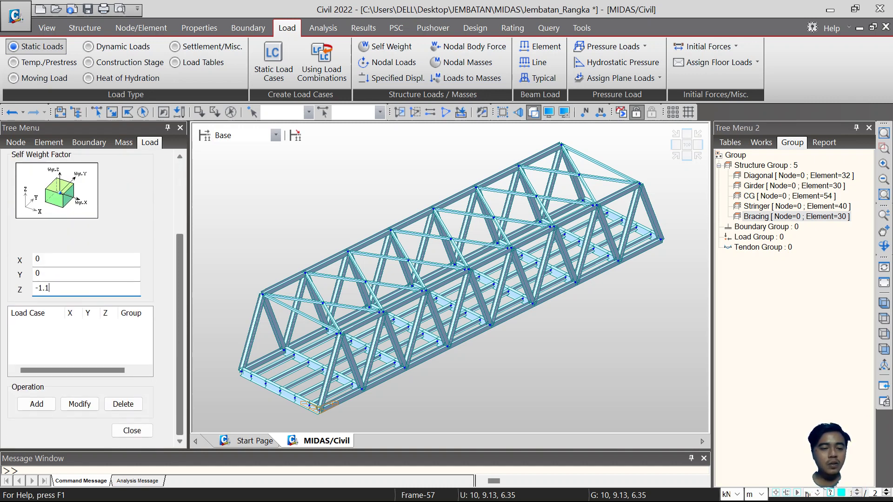
pyautogui.click(36, 404)
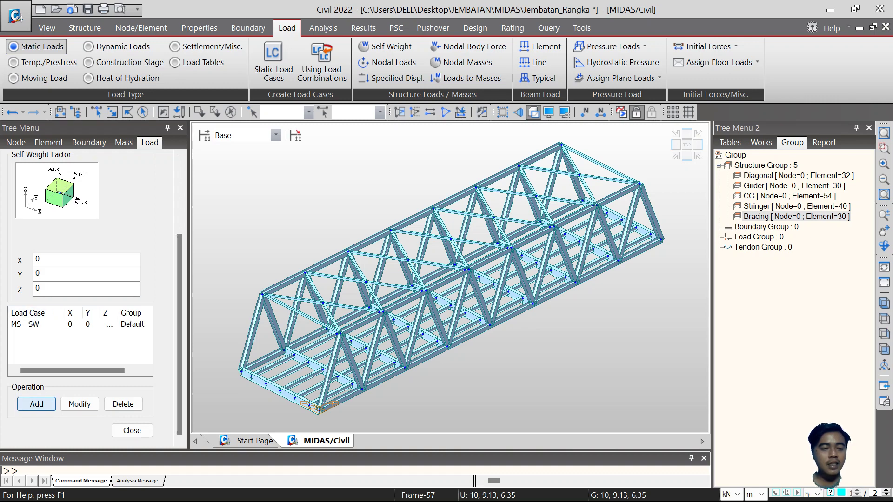
pyautogui.click(132, 431)
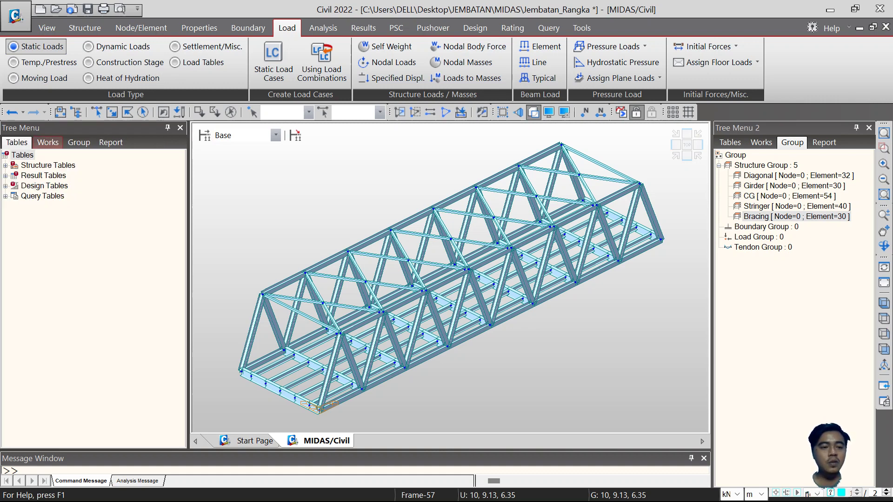
# Review the model's works tree for the self-weight entry and inspect the top chord and bracing joints up close.
pyautogui.click(48, 142)
pyautogui.scroll(7, 321, 250)
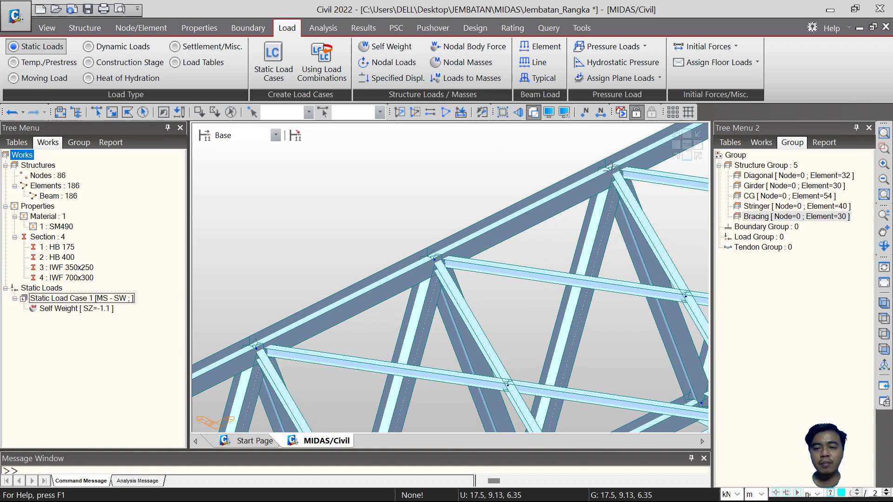
pyautogui.scroll(-5, 450, 277)
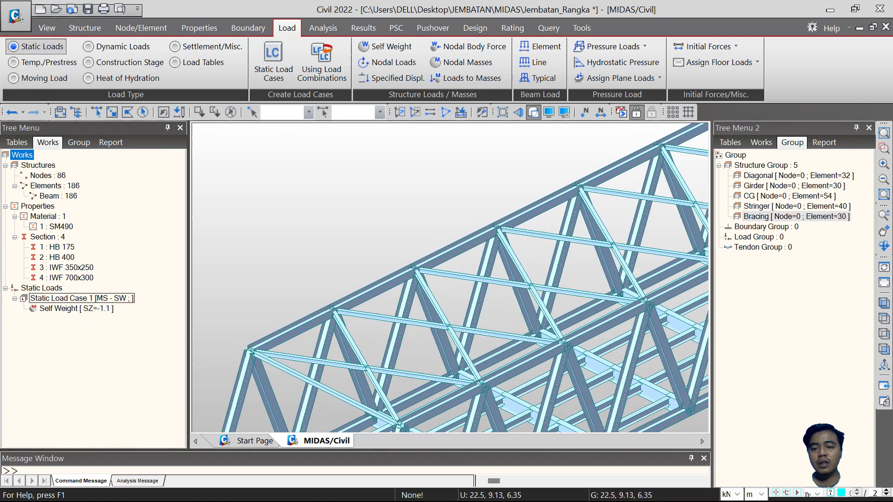
pyautogui.scroll(4, 576, 189)
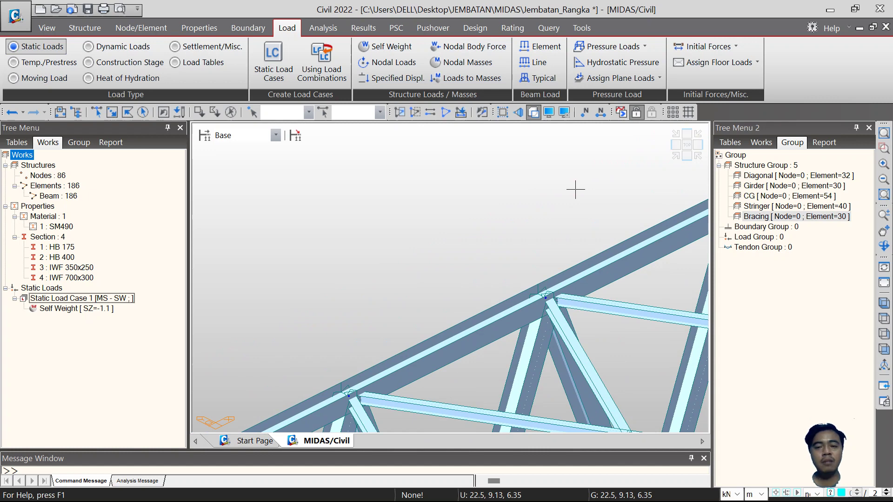
# Restore the isometric view of the whole bridge and start the structural analysis.
pyautogui.click(676, 156)
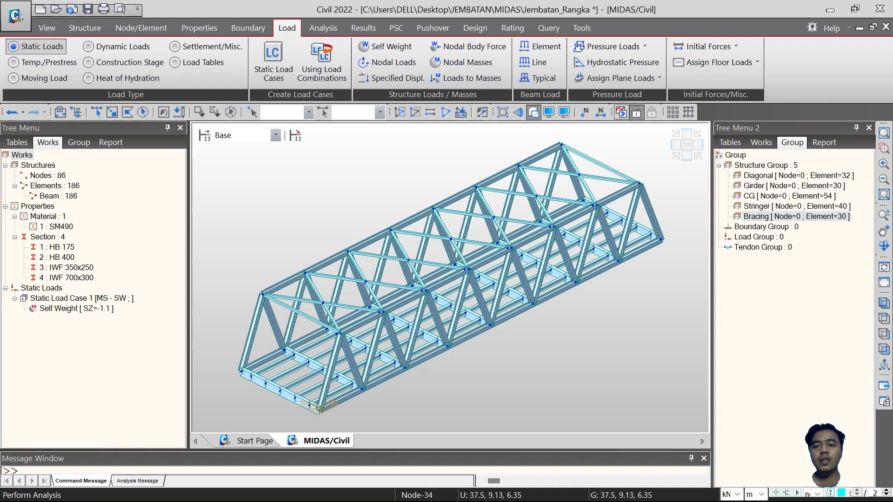
pyautogui.click(622, 112)
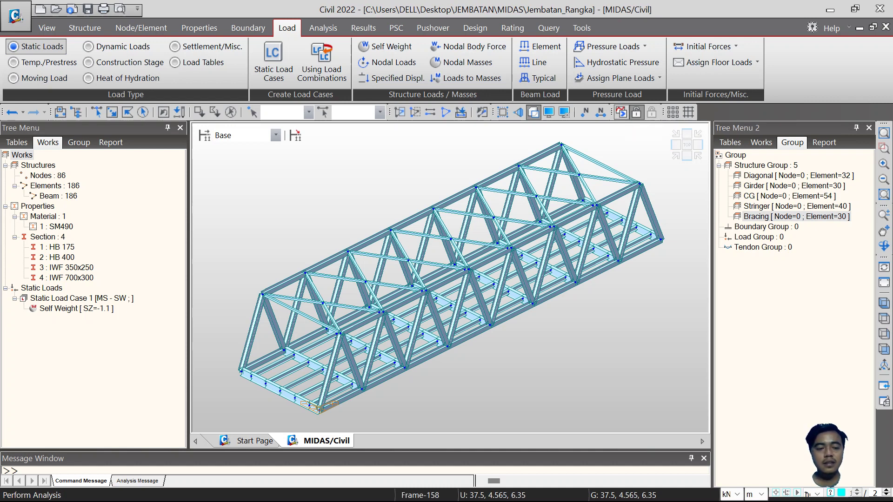
# Check the self-weight settings defined for load case MS - SW without changing them.
pyautogui.click(323, 28)
pyautogui.click(287, 28)
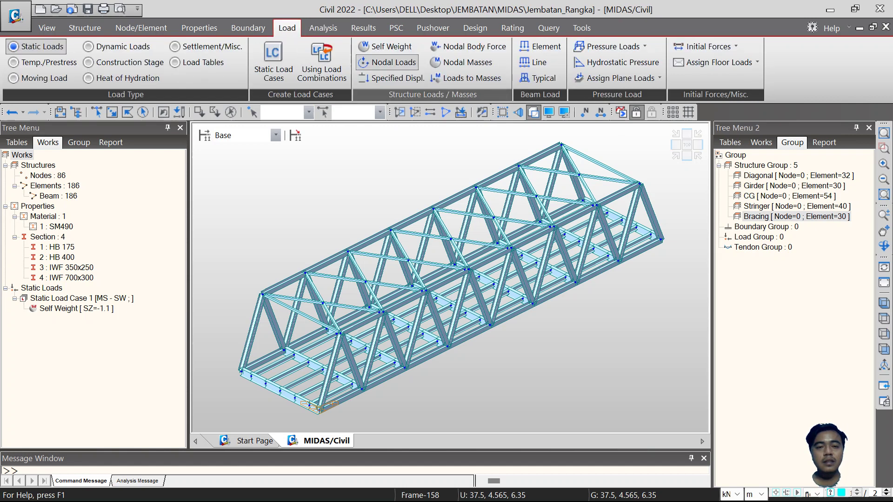
pyautogui.click(388, 47)
pyautogui.moveTo(180, 261); pyautogui.dragTo(180, 333)
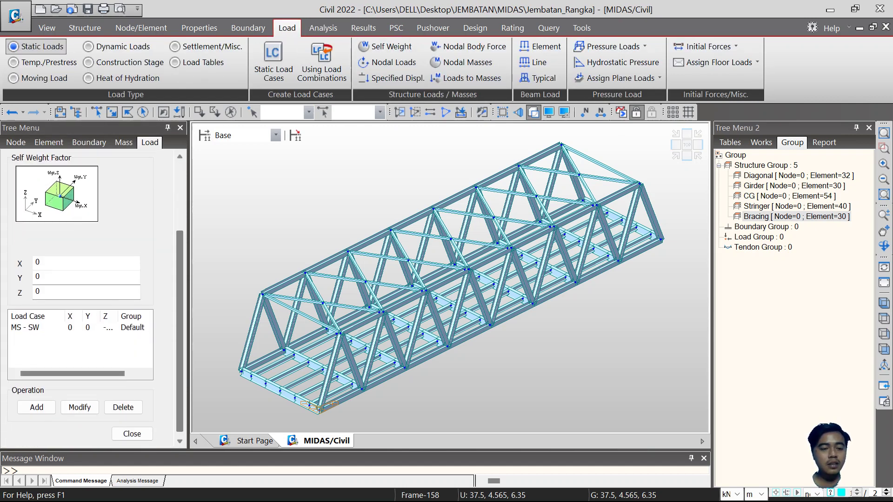
pyautogui.click(122, 430)
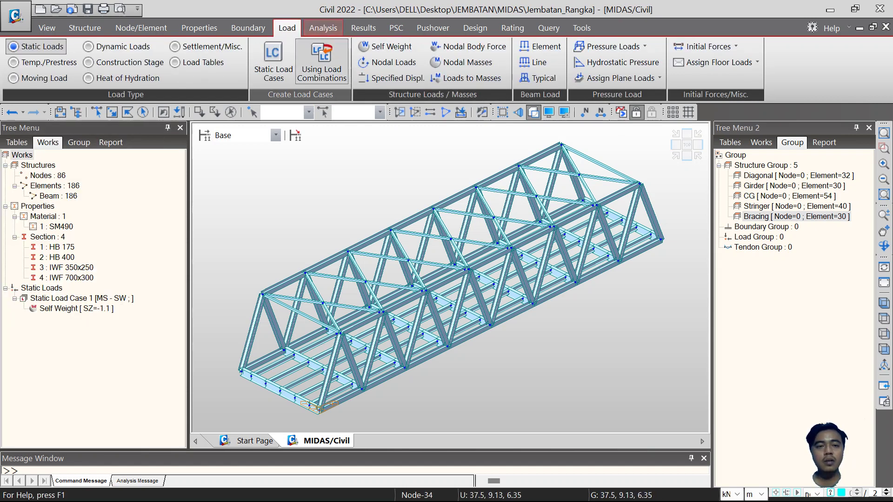
# Isolate the Girder structure group and show it from the front.
pyautogui.click(323, 28)
pyautogui.click(248, 28)
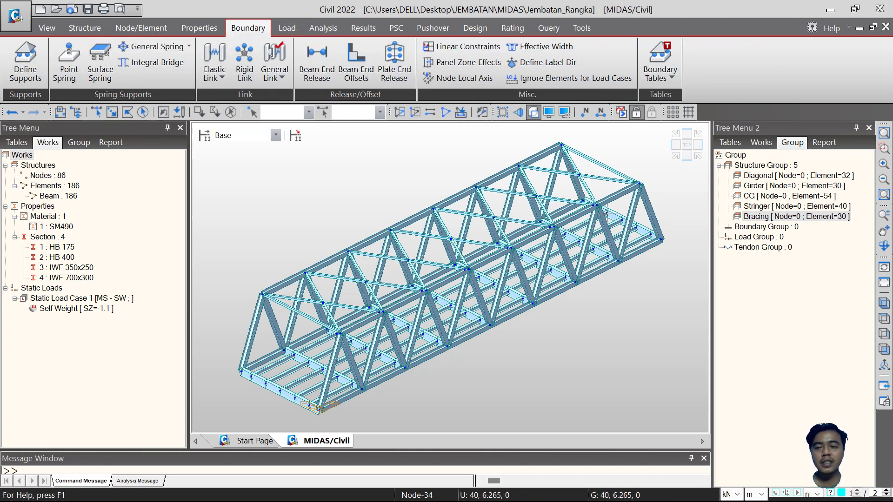
pyautogui.click(758, 185)
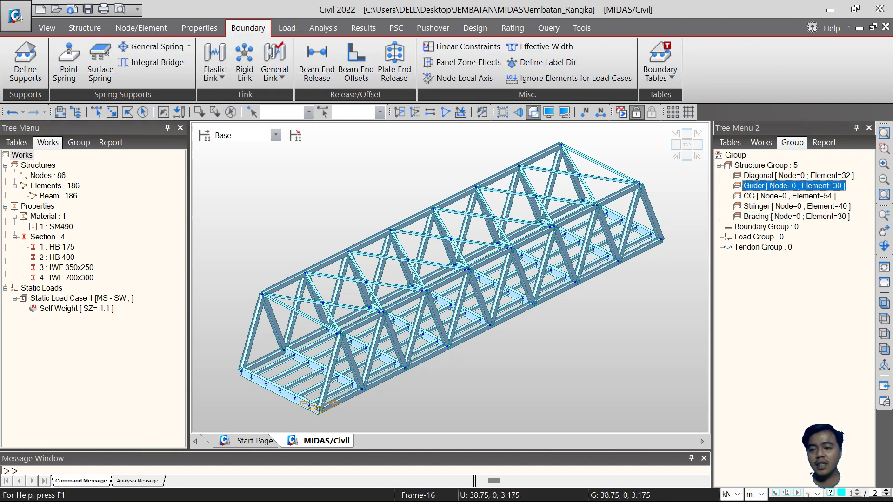
pyautogui.rightClick(760, 185)
pyautogui.click(796, 285)
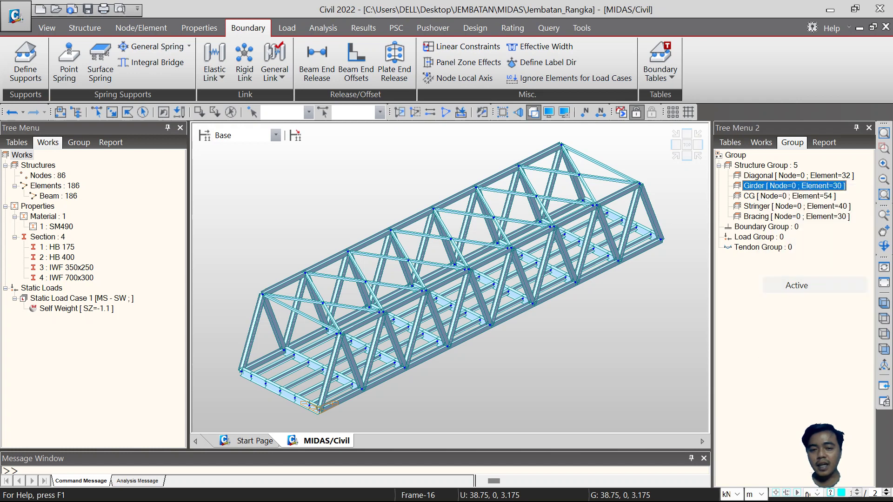
pyautogui.click(686, 156)
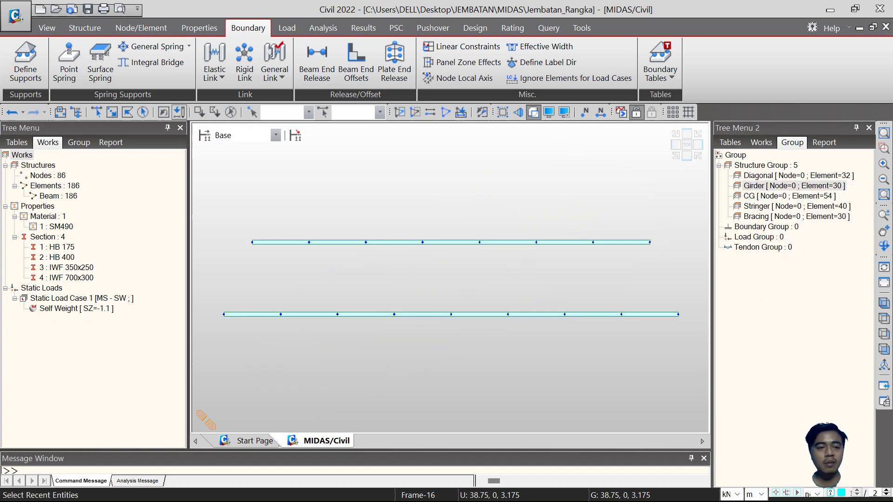
# Deactivate the top chord members of the girder group and display the remaining bottom chords as plain wireframe lines.
pyautogui.click(111, 112)
pyautogui.moveTo(235, 261); pyautogui.dragTo(692, 230)
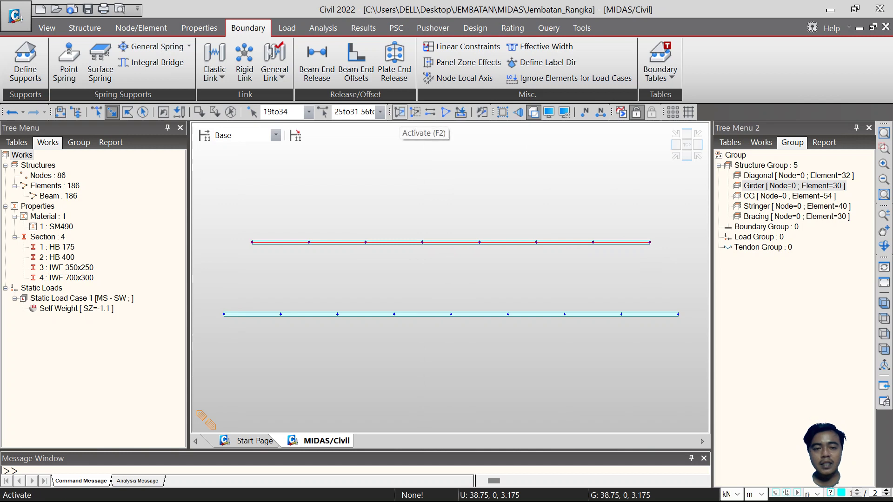
pyautogui.click(415, 112)
pyautogui.click(676, 156)
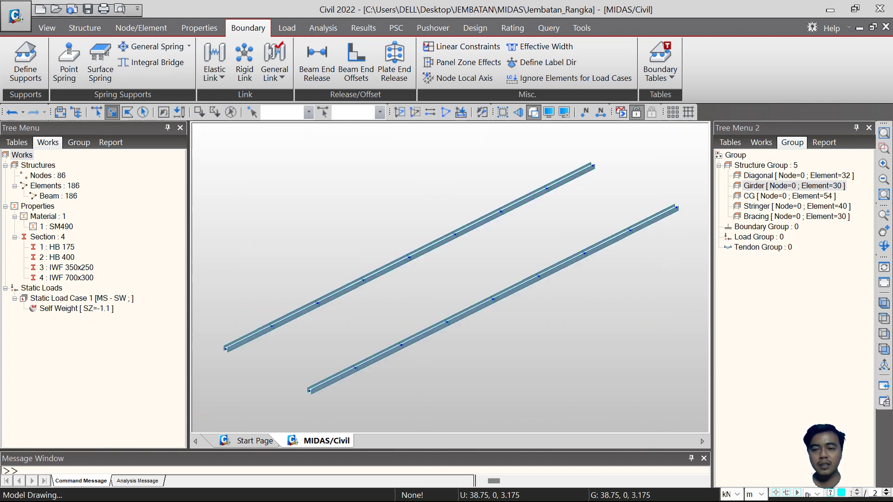
pyautogui.click(534, 112)
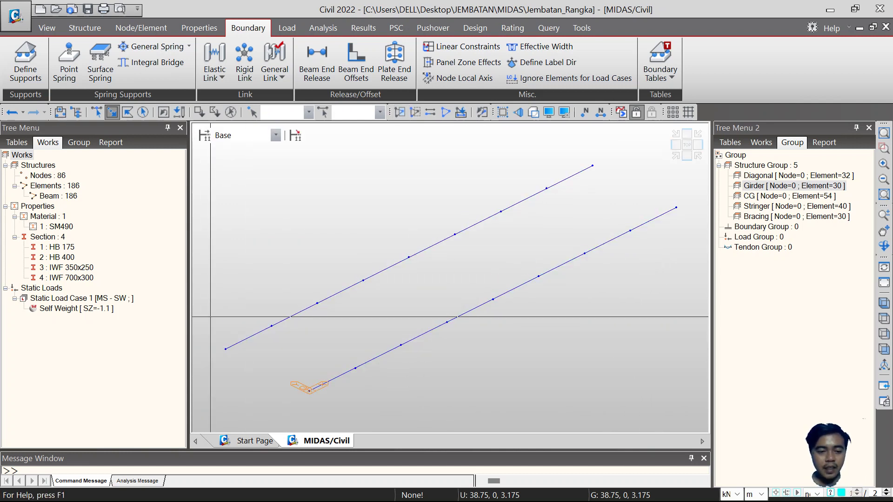
# Add supports restraining Dx, Dy and Dz to the two bottom chord nodes at the near end, in the Default boundary group.
pyautogui.click(226, 349)
pyautogui.click(309, 390)
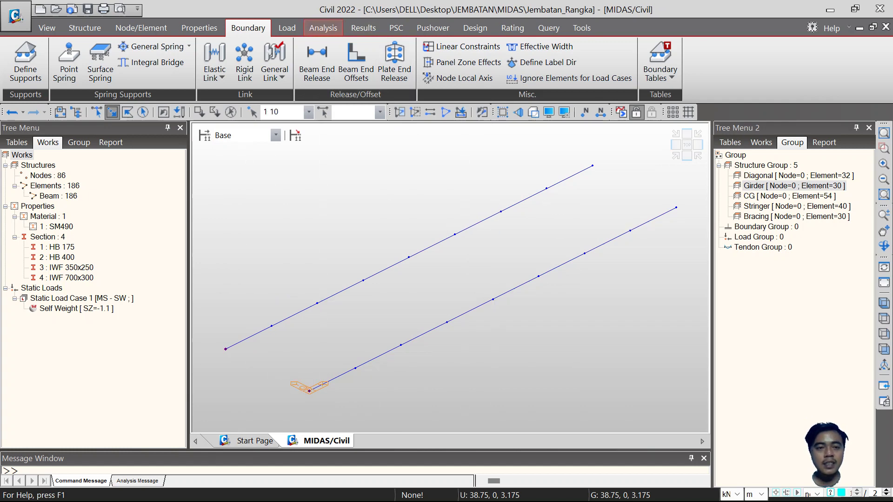
pyautogui.click(323, 28)
pyautogui.click(248, 28)
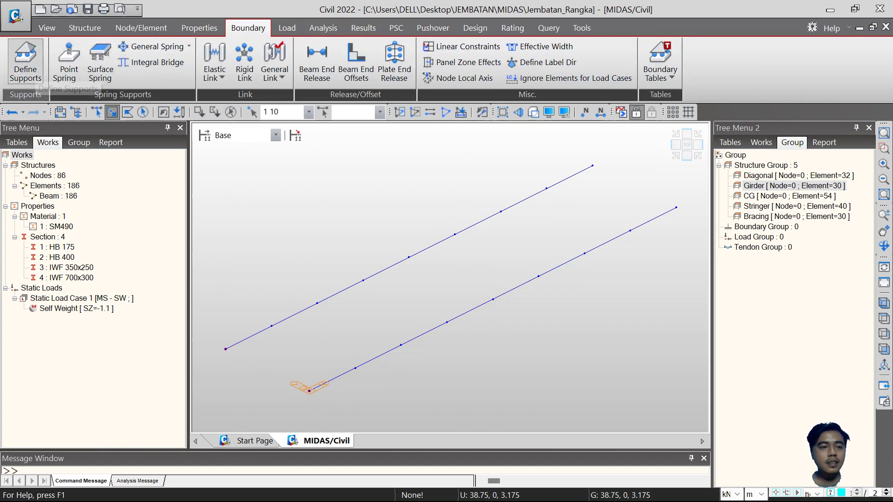
pyautogui.click(25, 61)
pyautogui.scroll(-2, 88, 288)
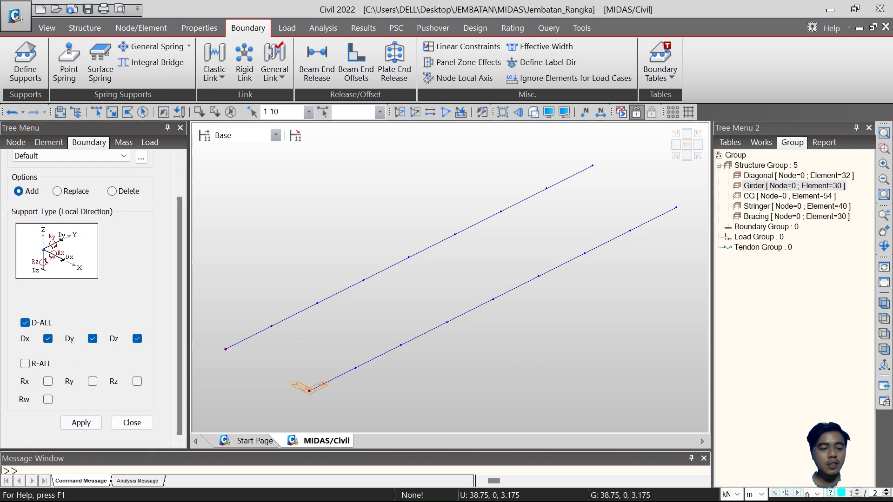
pyautogui.click(81, 423)
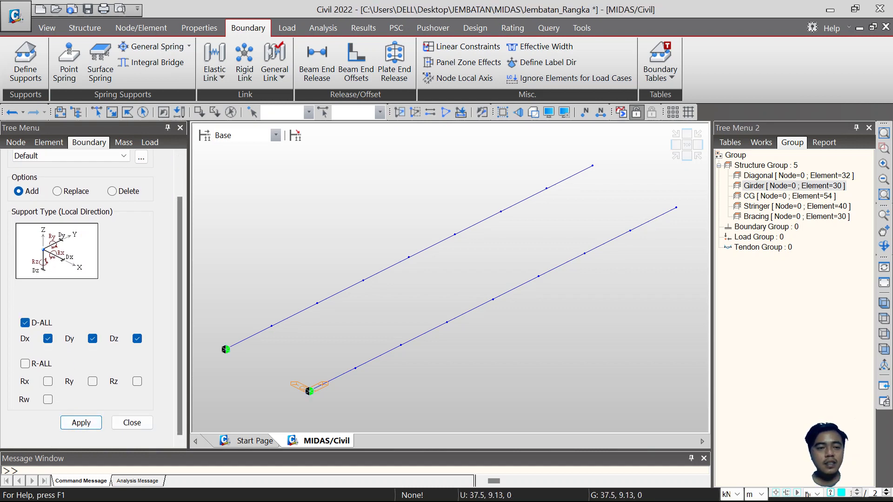
# Add supports restraining only Dy and Dz to the two bottom chord nodes at the far end of the bridge.
pyautogui.click(112, 111)
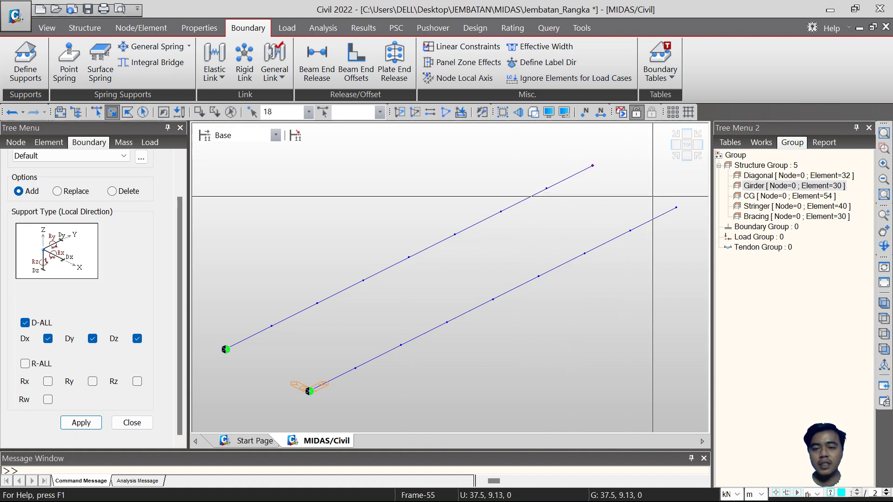
pyautogui.click(676, 208)
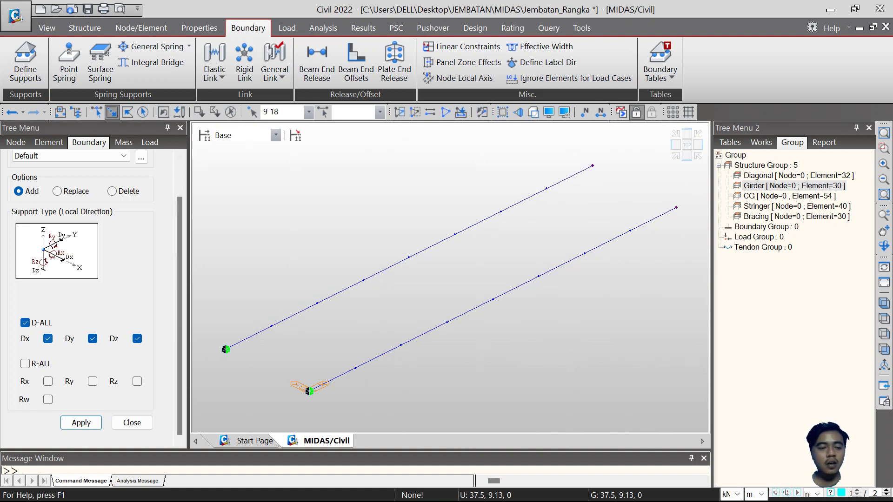
pyautogui.click(47, 338)
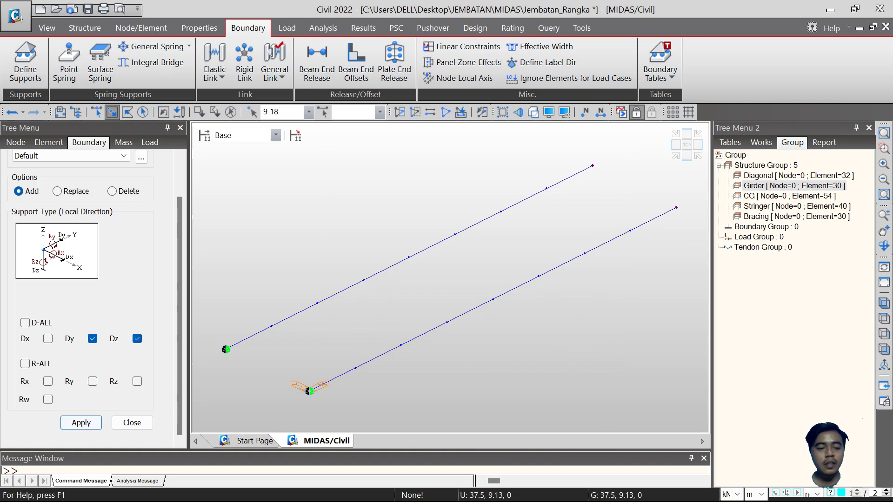
pyautogui.click(81, 423)
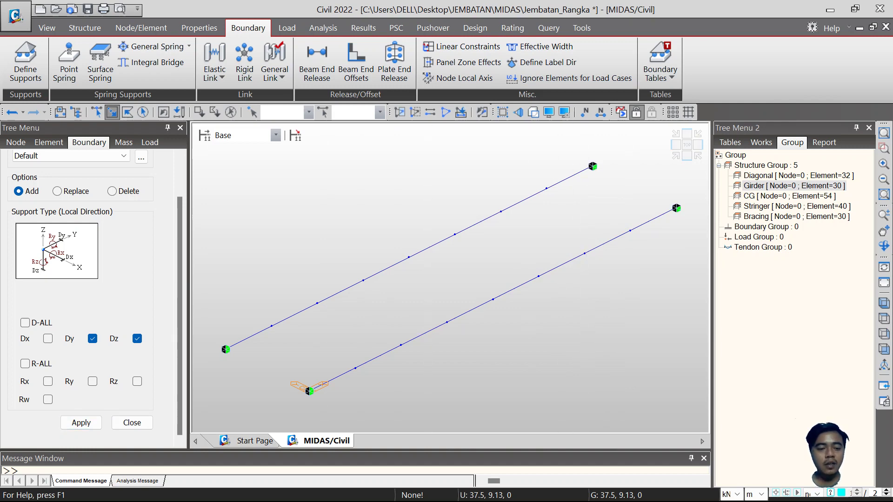
pyautogui.click(132, 422)
# Reactivate all members, restore the solid isometric display of the bridge and run the structural analysis.
pyautogui.click(445, 112)
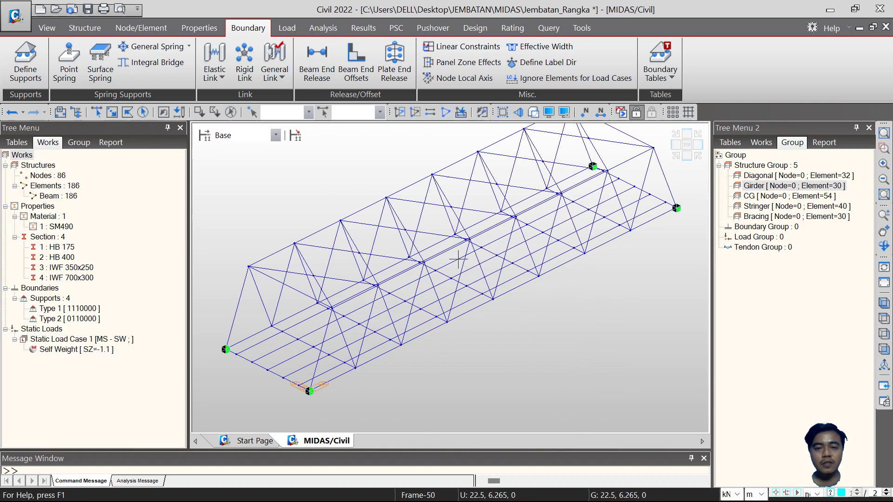
pyautogui.click(533, 112)
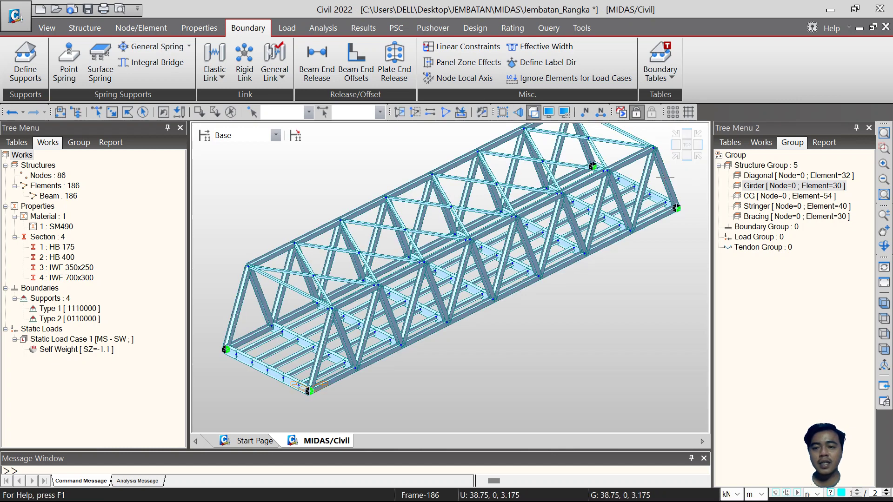
pyautogui.click(676, 156)
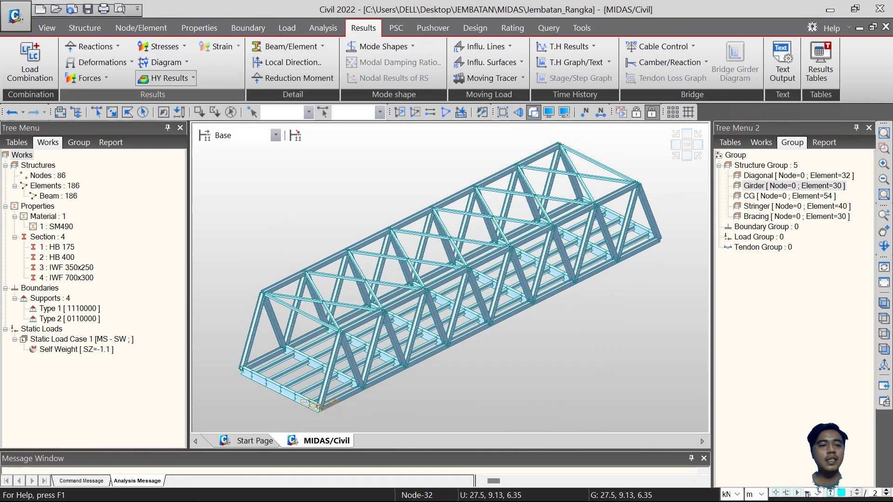
# Display the DXYZ displacement contour for load case MS - SW with the Deform, Legend and Animate options enabled.
pyautogui.click(132, 61)
pyautogui.click(121, 95)
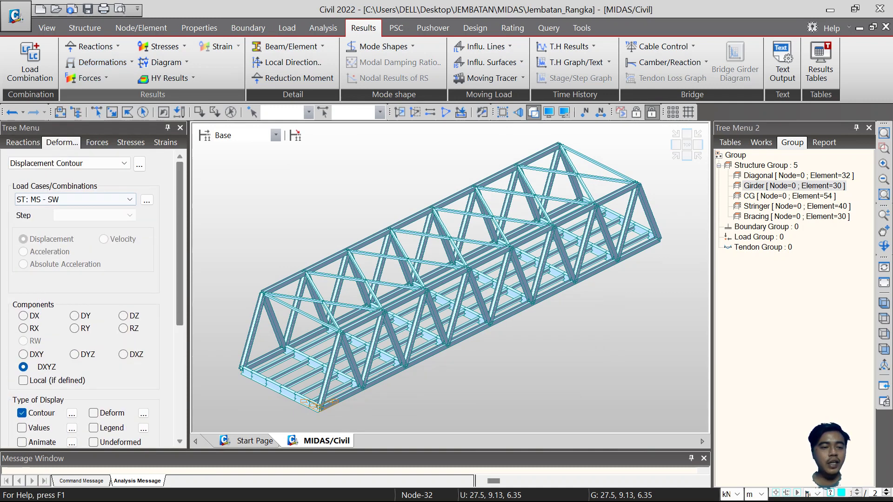
pyautogui.moveTo(180, 237); pyautogui.dragTo(180, 314)
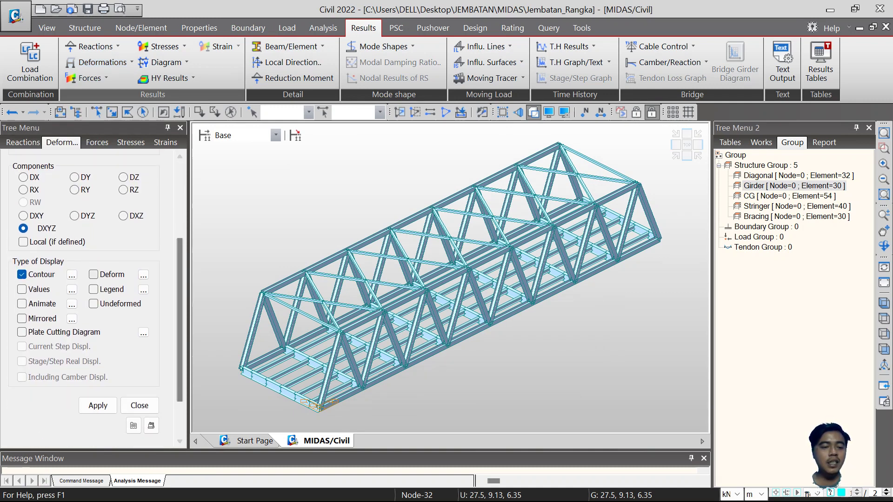
pyautogui.click(93, 275)
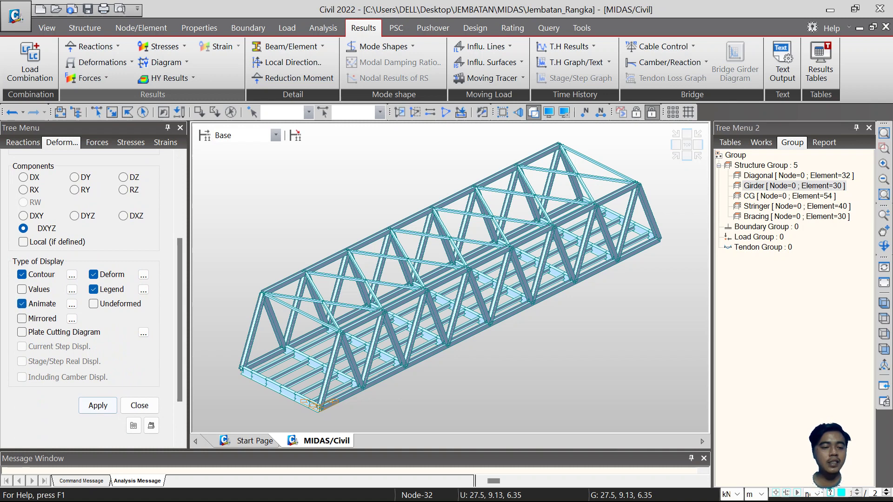
pyautogui.click(97, 406)
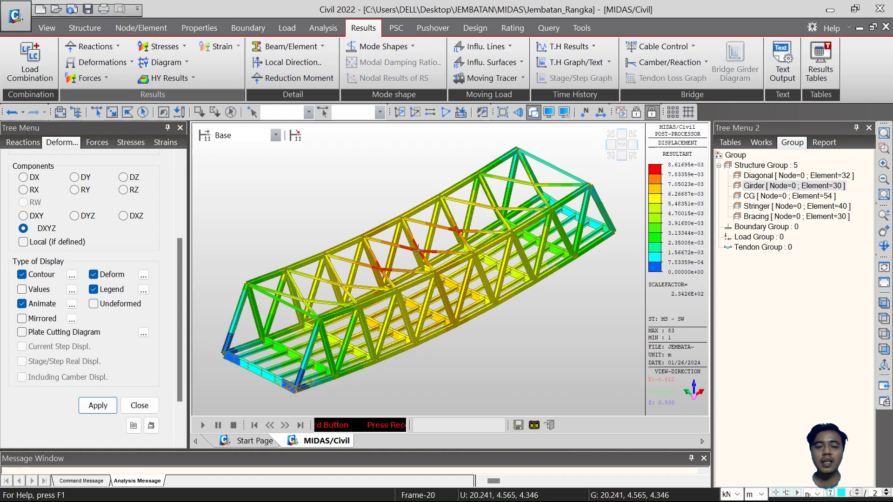
# Inspect the displacement values at the top bracing node at midspan.
pyautogui.moveTo(419, 250)
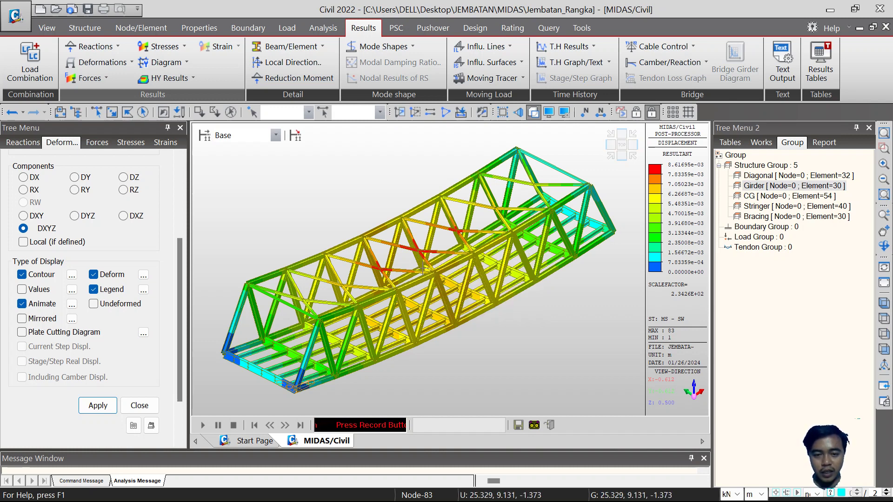
pyautogui.scroll(5, 417, 249)
pyautogui.scroll(3, 439, 366)
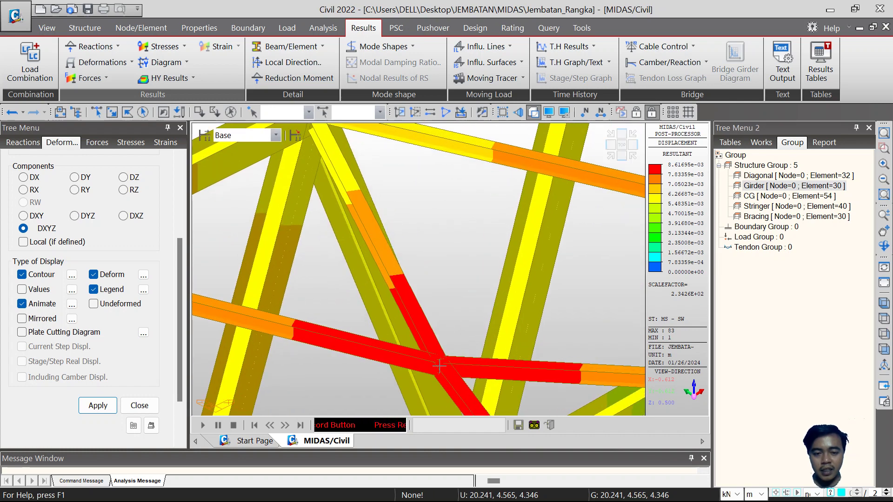
pyautogui.moveTo(439, 367)
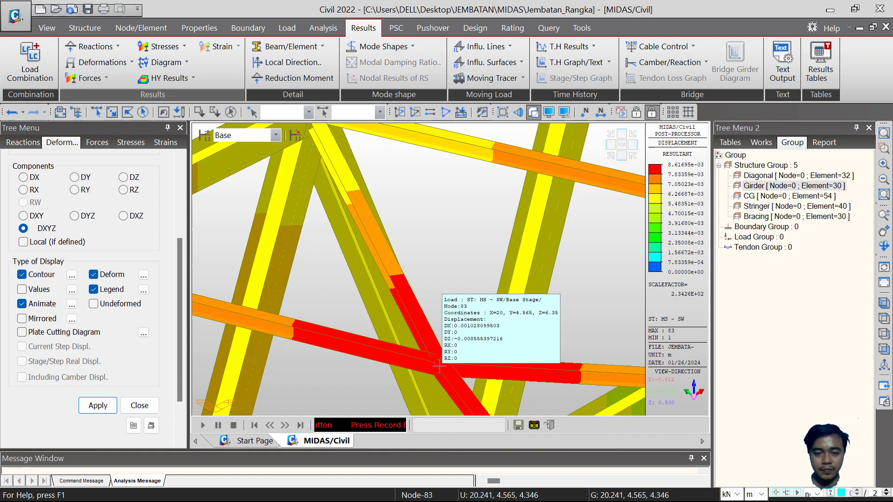
pyautogui.scroll(-8, 439, 366)
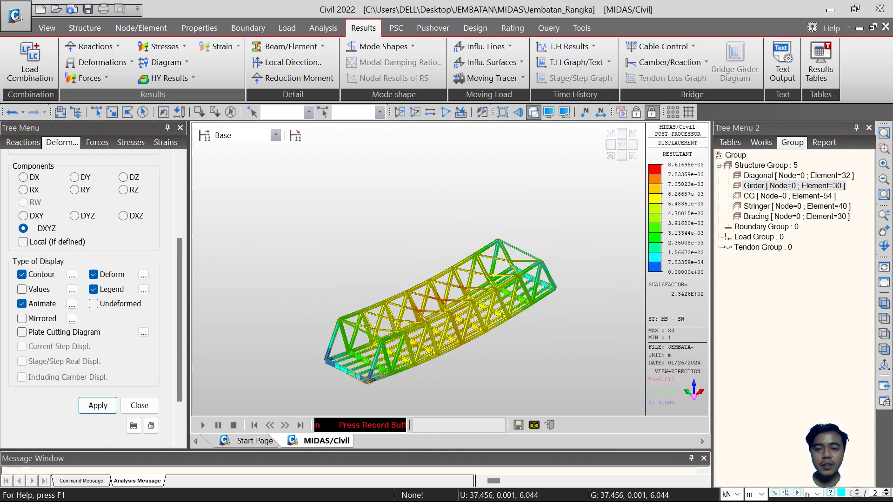
# Record the deformation animation of the whole bridge, exit animation mode and close the displacement settings.
pyautogui.click(611, 144)
pyautogui.click(610, 156)
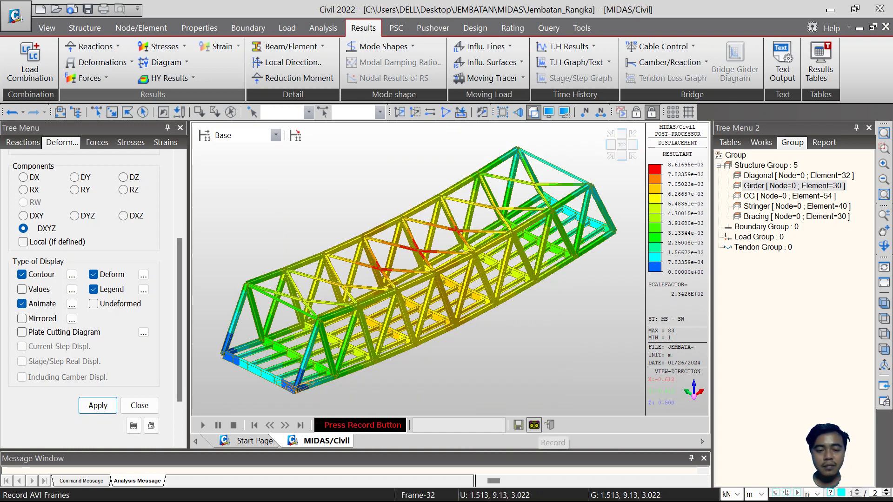
pyautogui.click(534, 425)
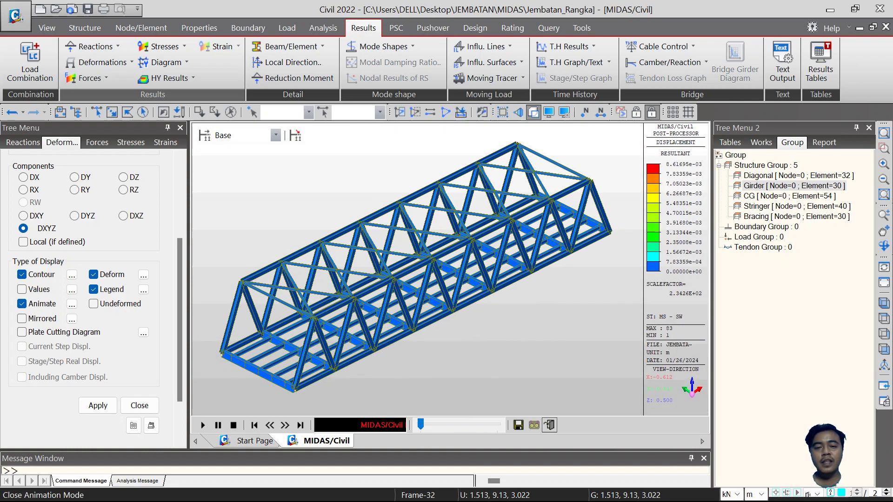
pyautogui.click(549, 425)
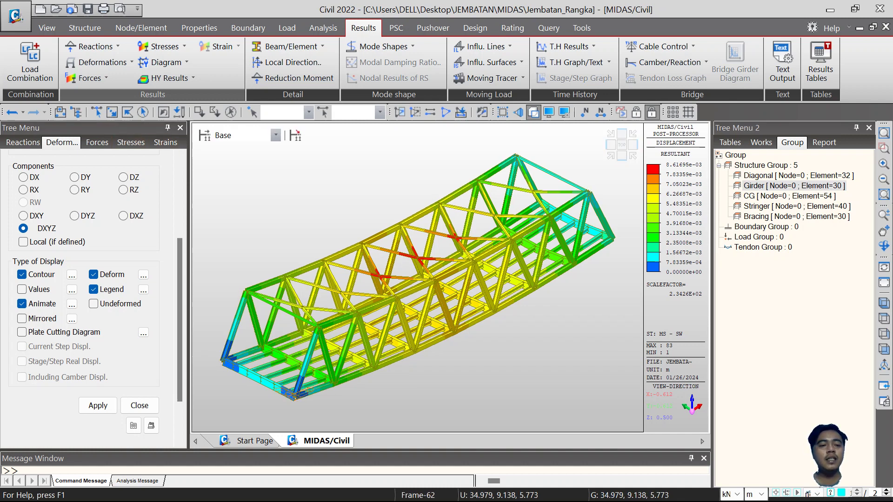
pyautogui.click(139, 405)
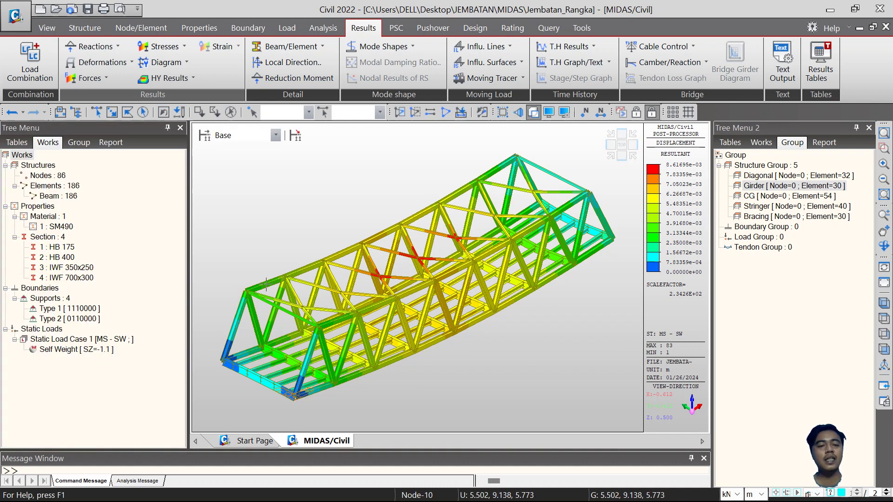